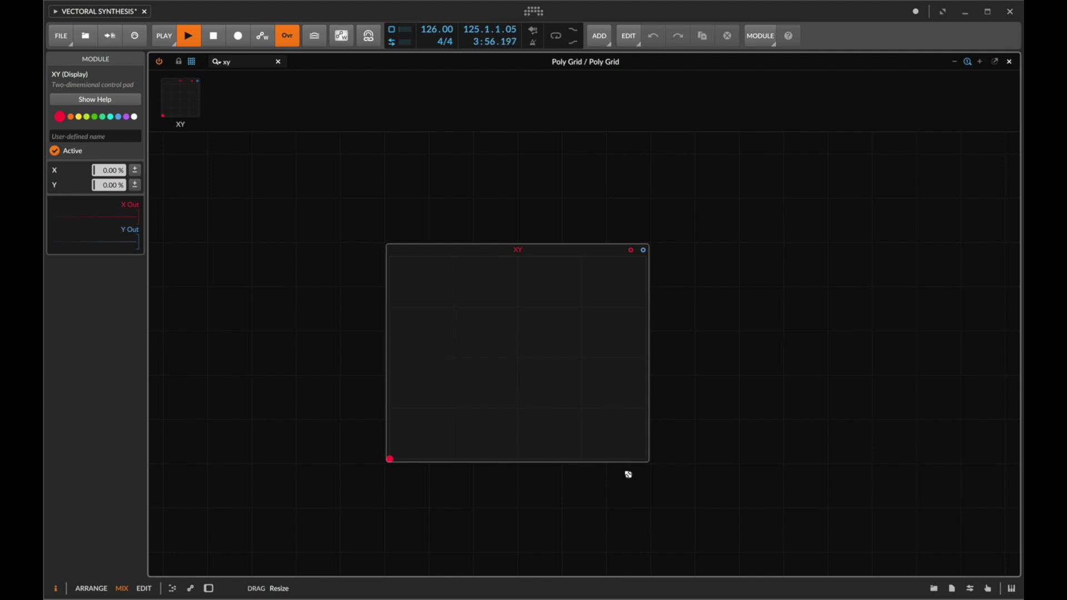
- Increase the XY module's height so the control pad is square
left_click_drag(628, 474, 627, 496)
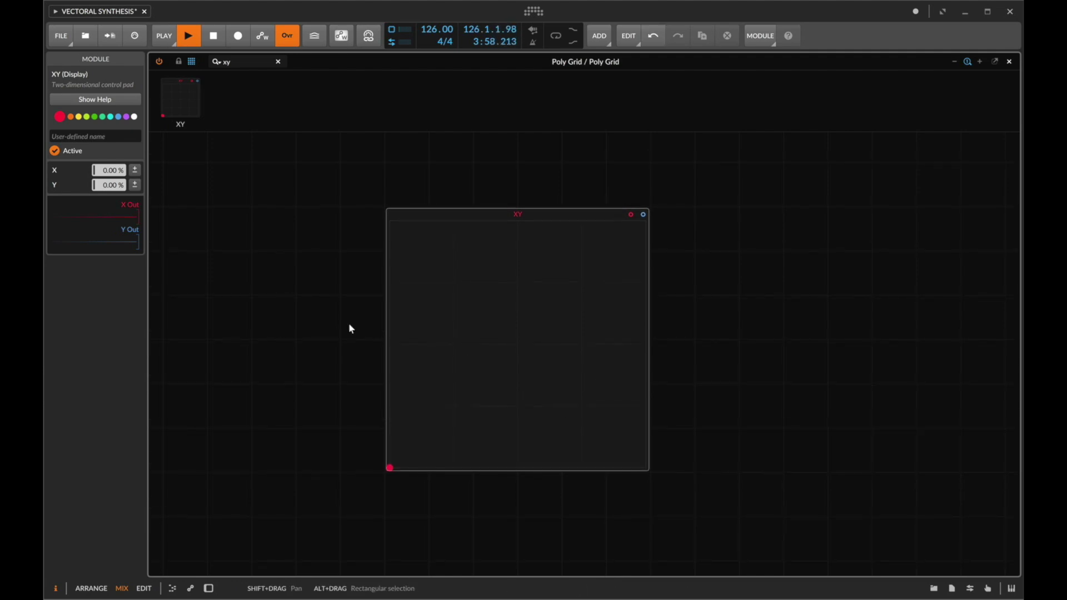
left_click(260, 66)
key("super+a")
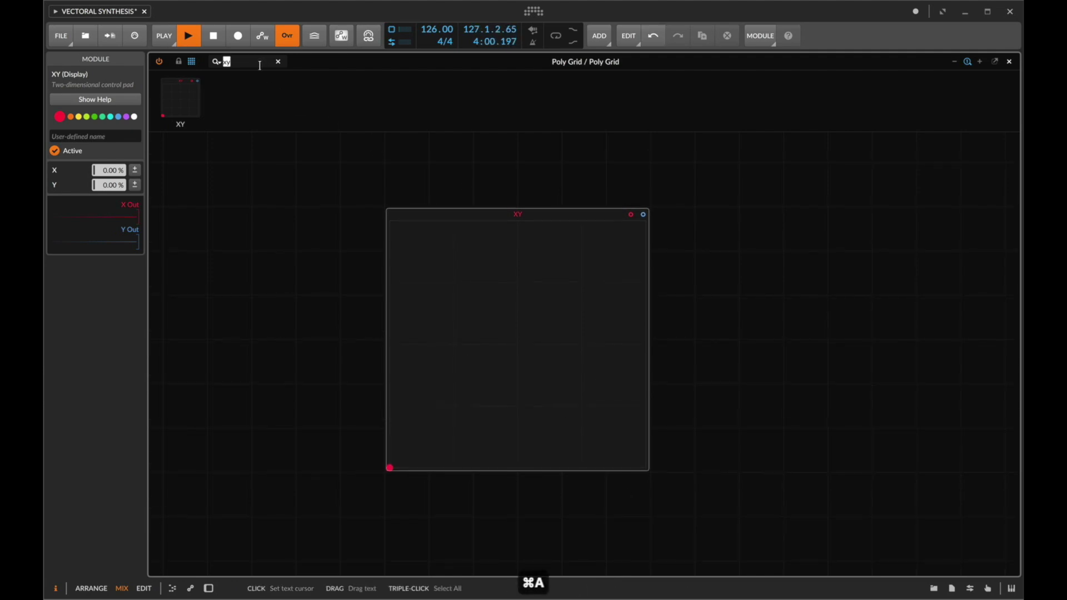
type("sie")
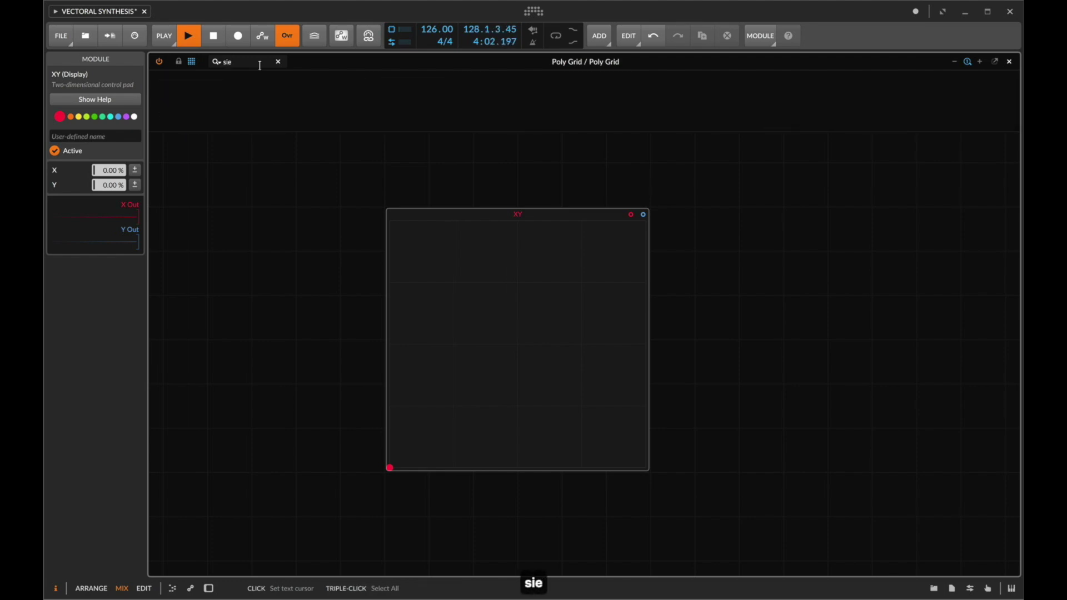
key("BackSpace")
type("ne")
left_click_drag(190, 99, 404, 169)
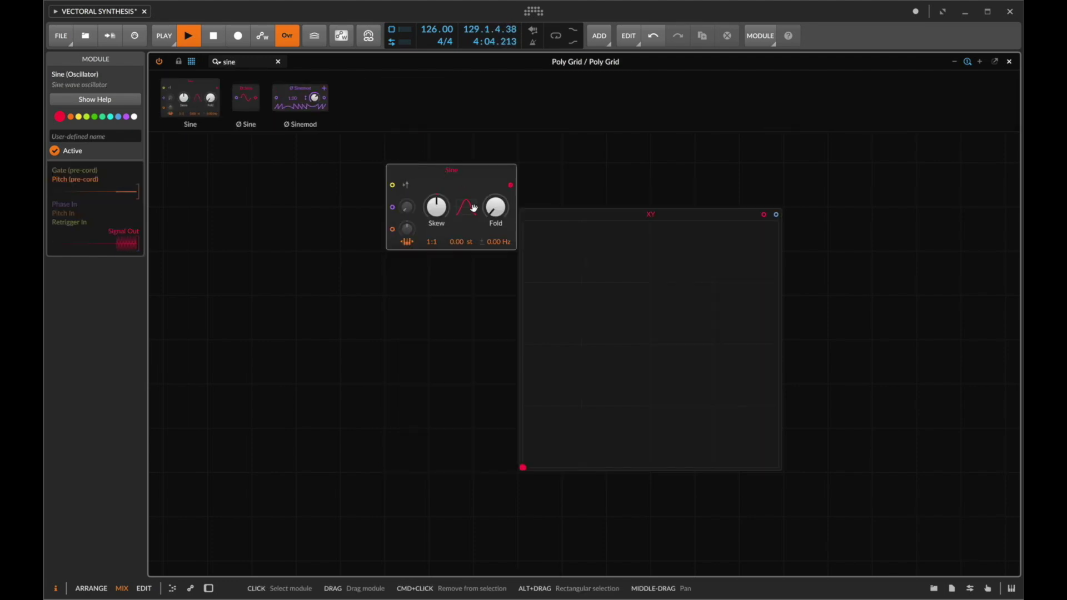
key("super+z")
- Add four Wavetable oscillators around the XY module, two directly above it and two directly below it
type("wave")
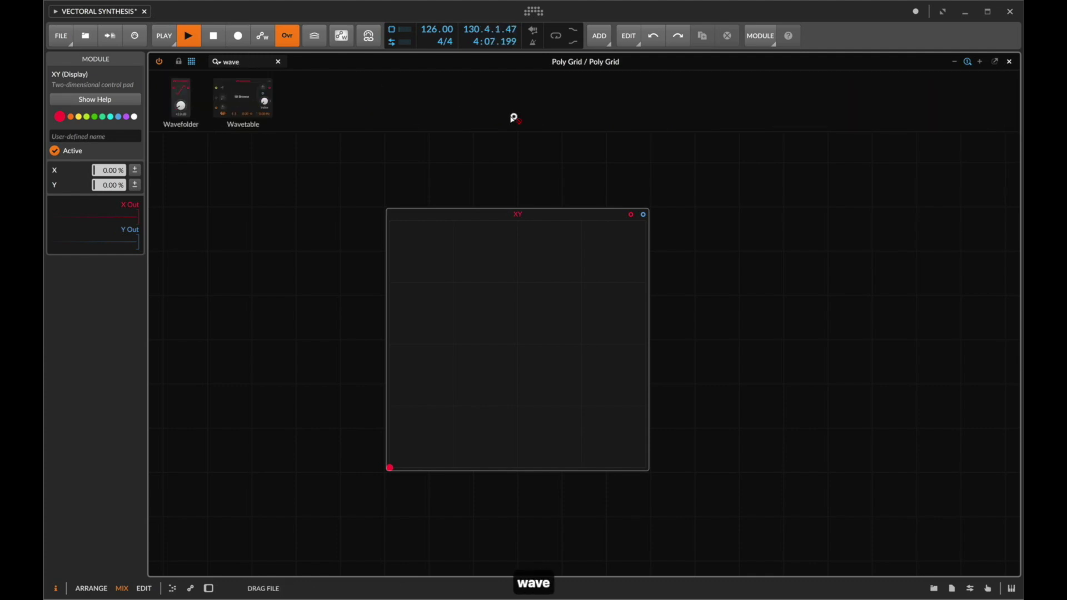
left_click_drag(514, 118, 417, 517)
left_click_drag(411, 464, 444, 464)
left_click_drag(445, 465, 558, 464, "alt")
scroll(576, 267, "up", 2)
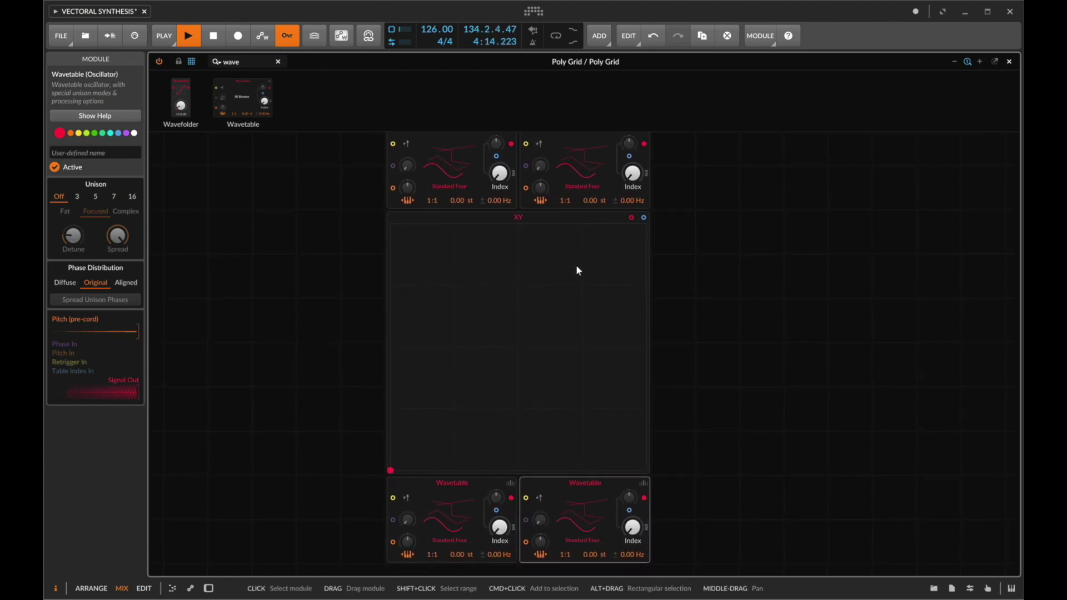
- Load the SQ Bend wavetable into the upper-left oscillator and Upright Piano into the upper-right oscillator
left_click(460, 183)
scroll(488, 284, "down", 5)
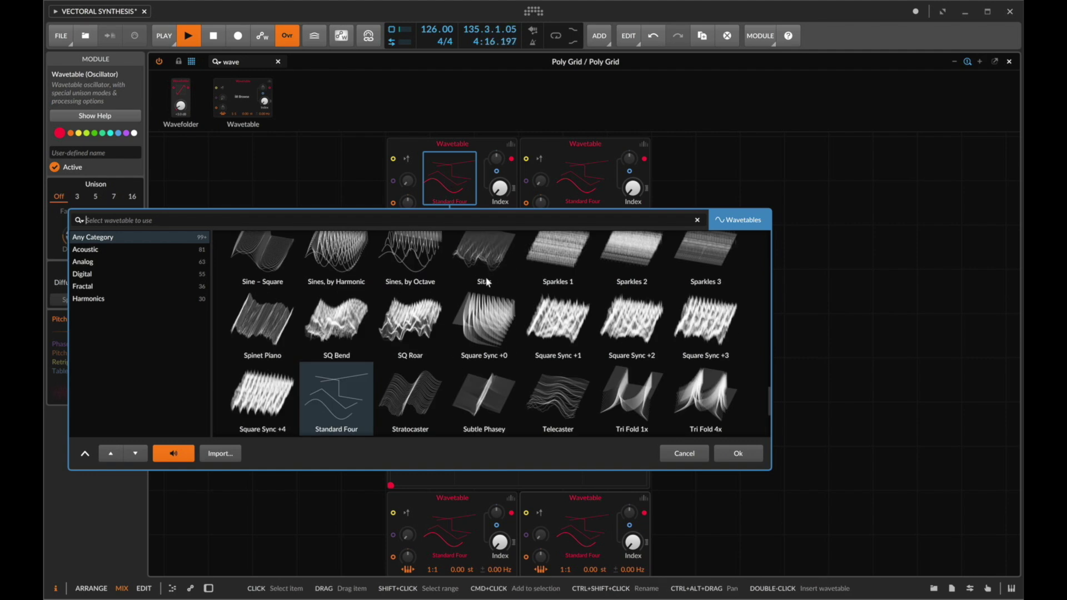
scroll(488, 283, "down", 1)
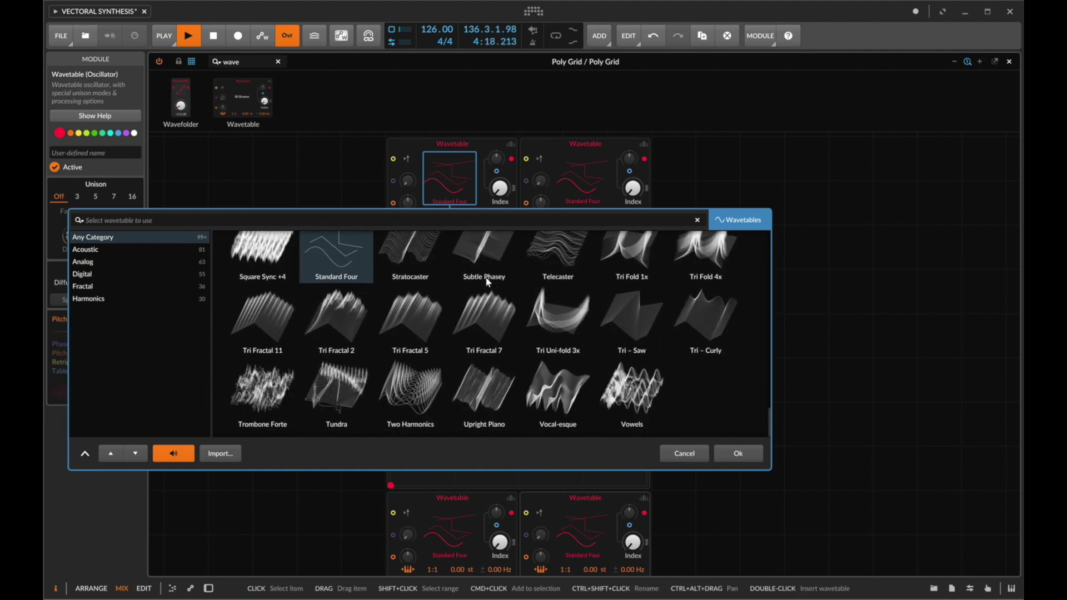
scroll(488, 283, "up", 2)
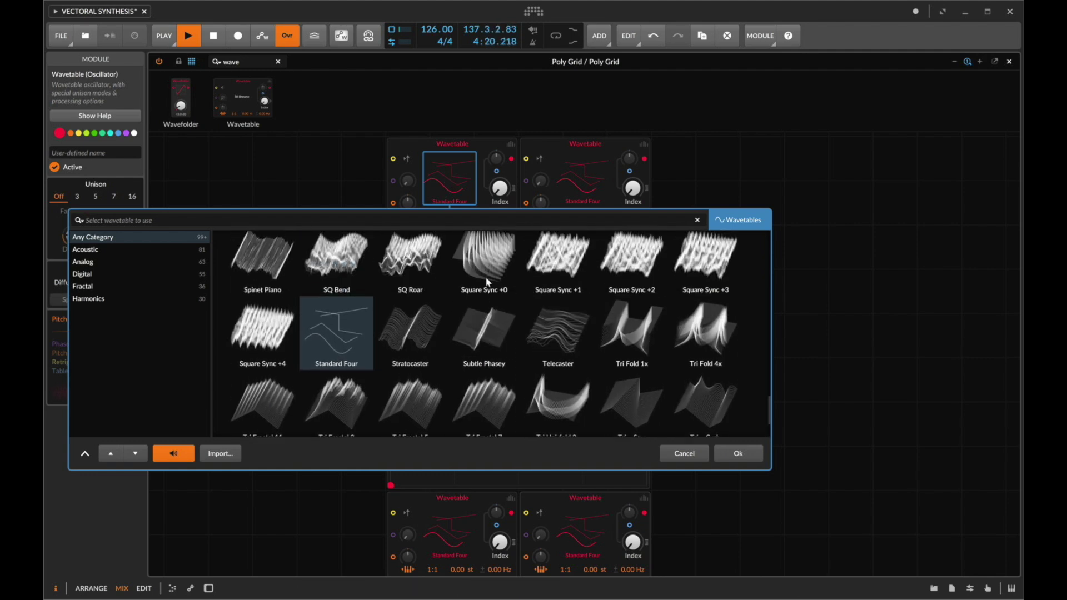
double_click(344, 277)
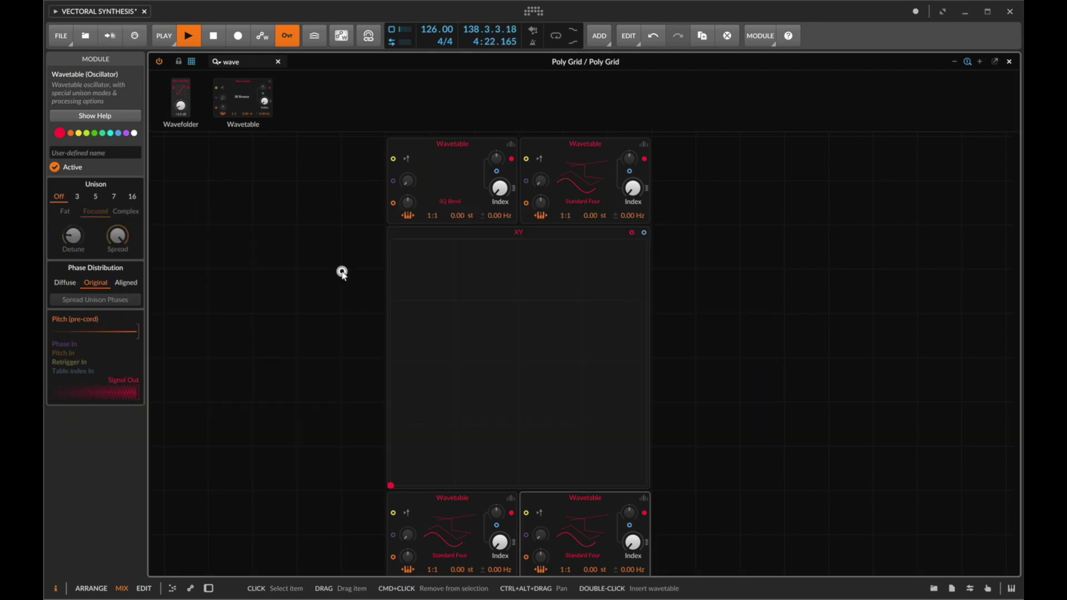
left_click(582, 178)
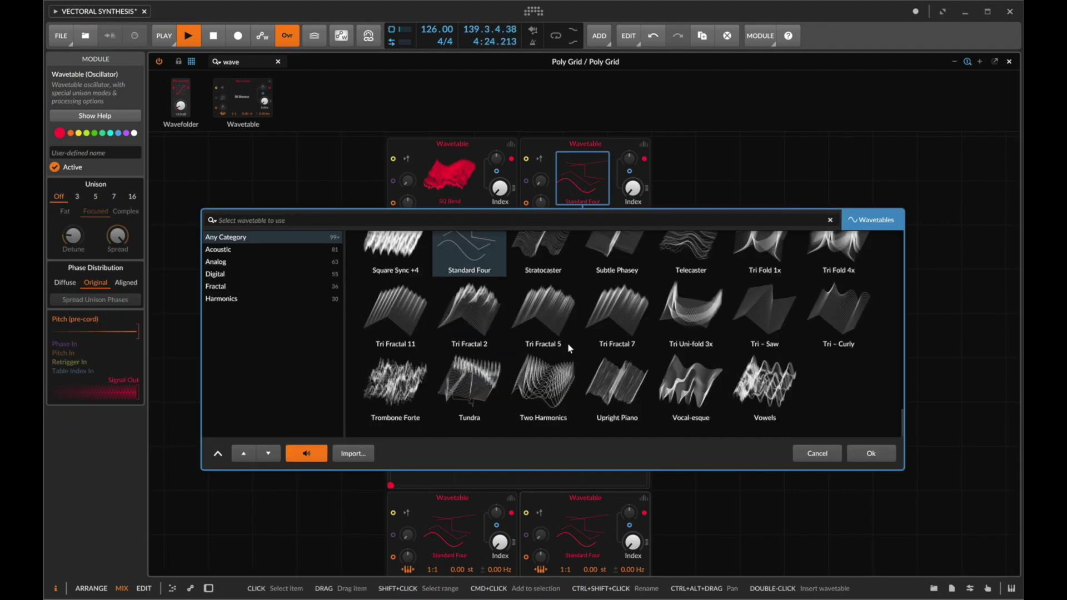
double_click(619, 389)
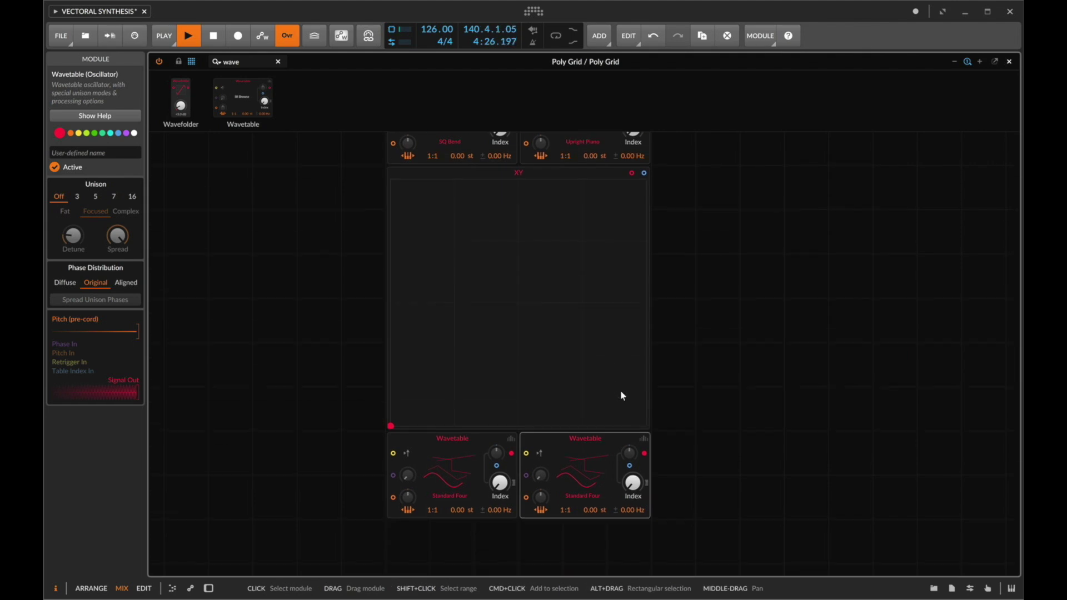
- Load the Aether Sweep wavetable into the lower-left oscillator
left_click(447, 445)
scroll(530, 282, "up", 10)
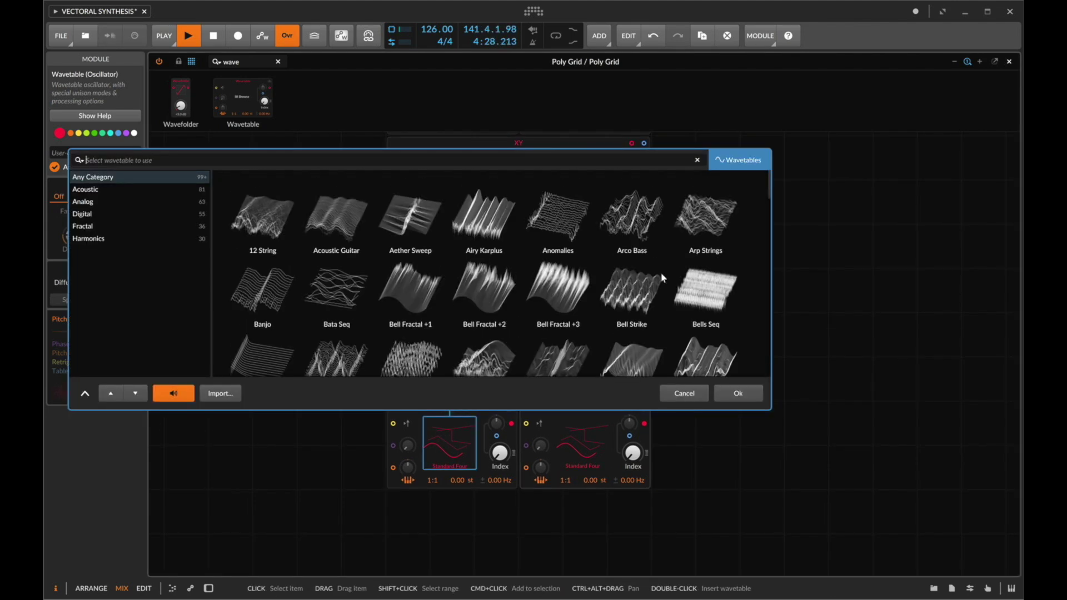
left_click(414, 203)
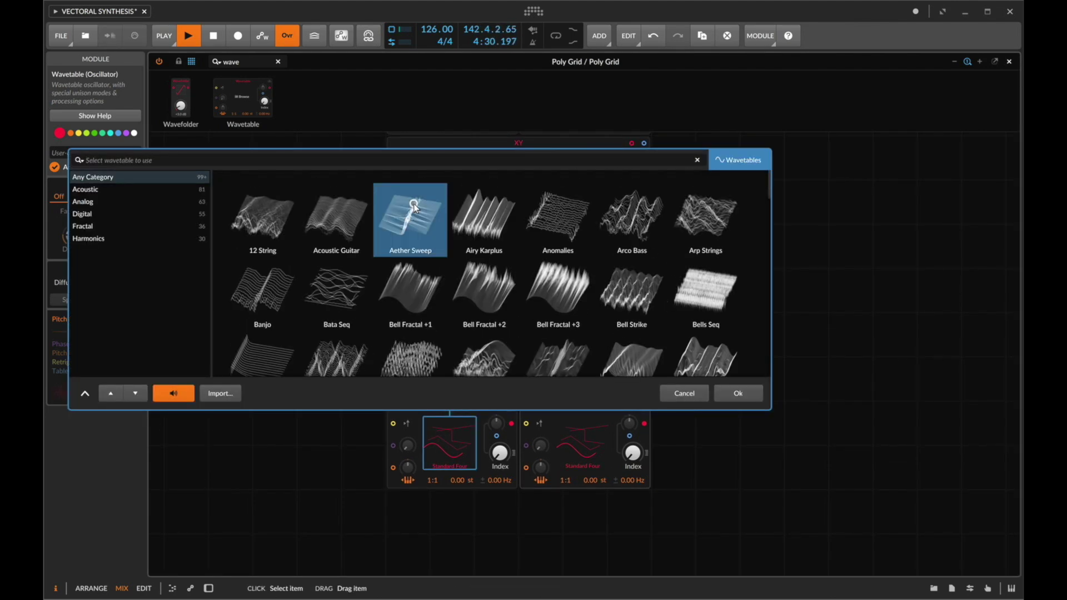
double_click(414, 204)
- Find the bell wavetables and load Bells Seq into the lower-right oscillator
left_click(583, 442)
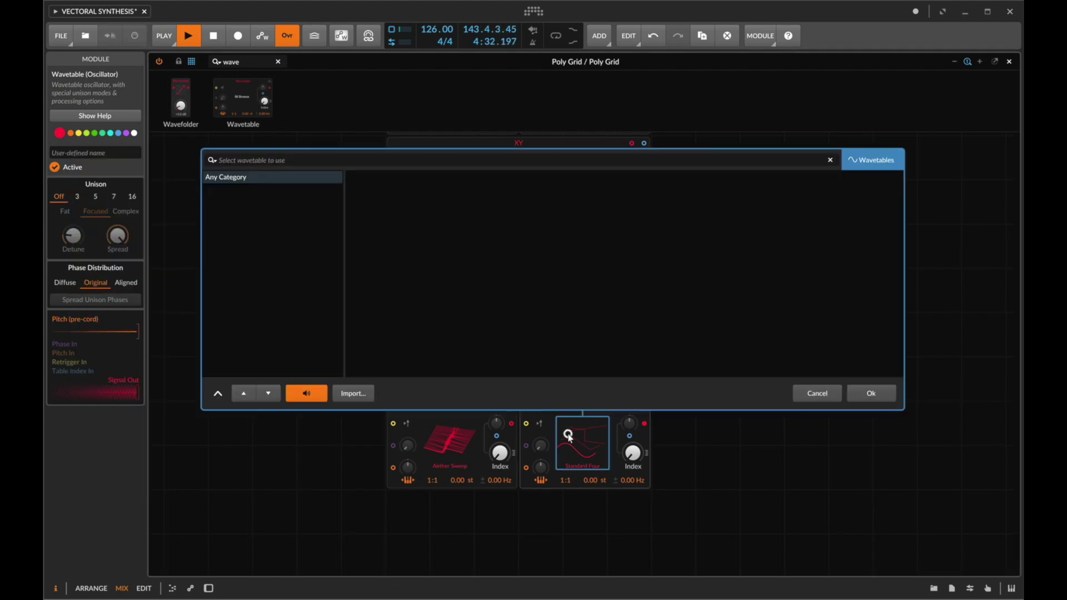
scroll(564, 245, "up", 8)
scroll(564, 245, "down", 1)
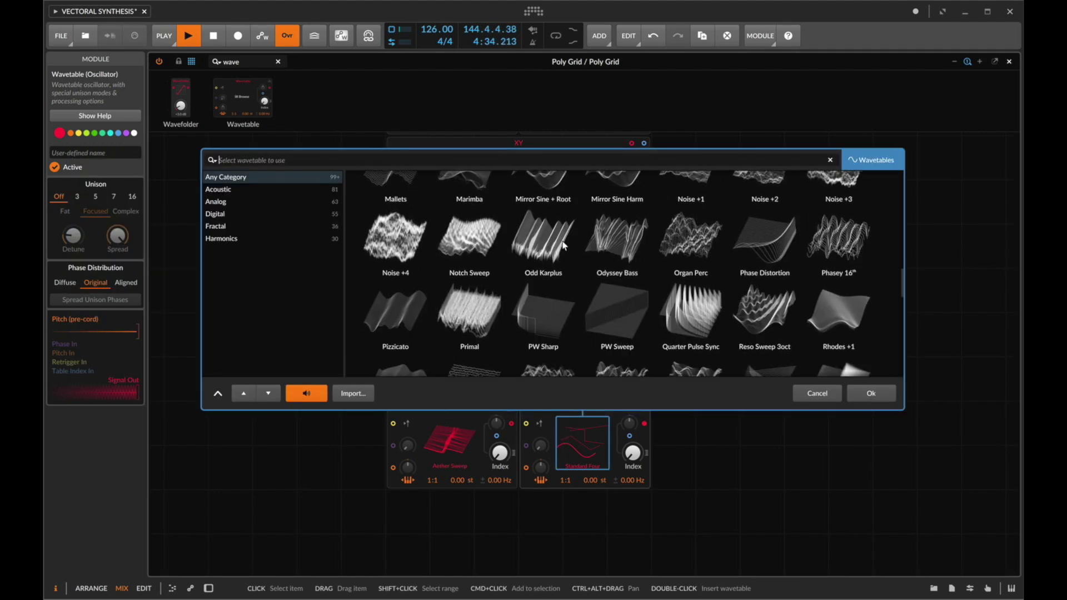
type("bell")
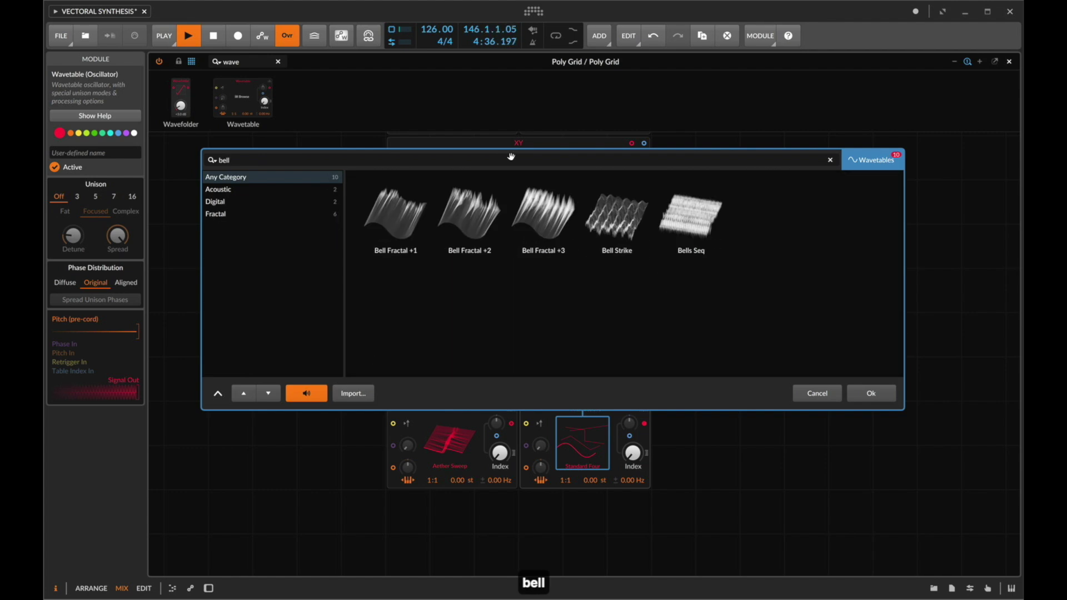
double_click(692, 219)
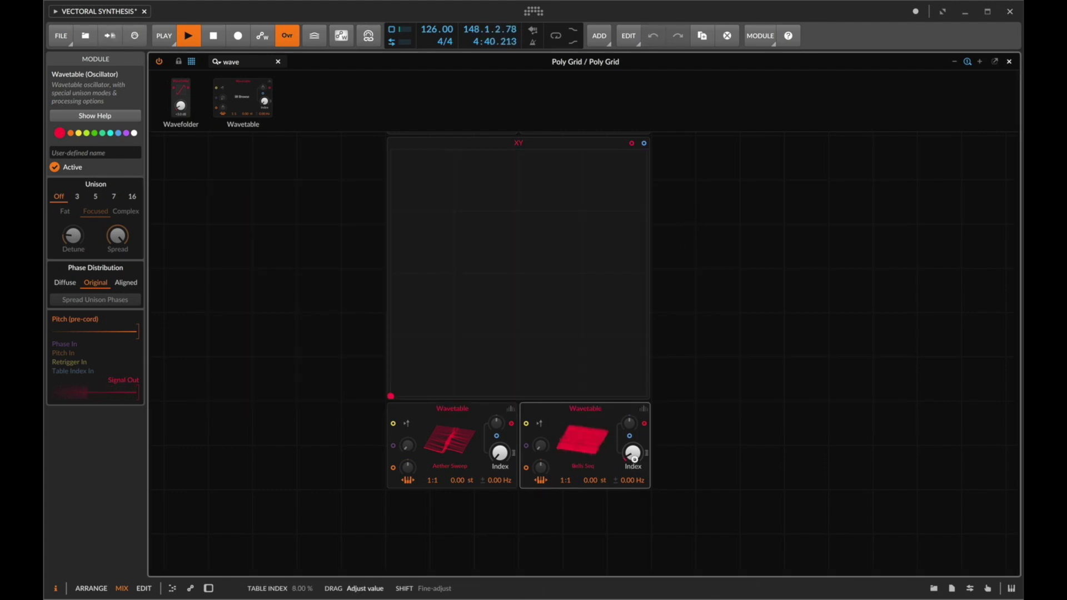
- Raise the table Index of all four Wavetable oscillators
scroll(502, 453, "up", 5)
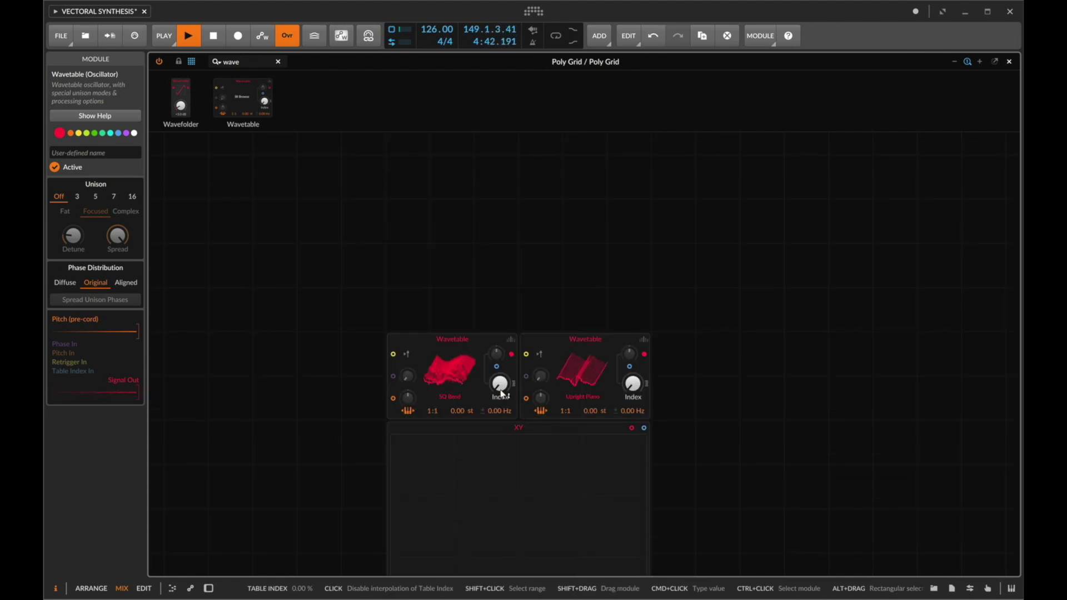
scroll(633, 383, "down", 5)
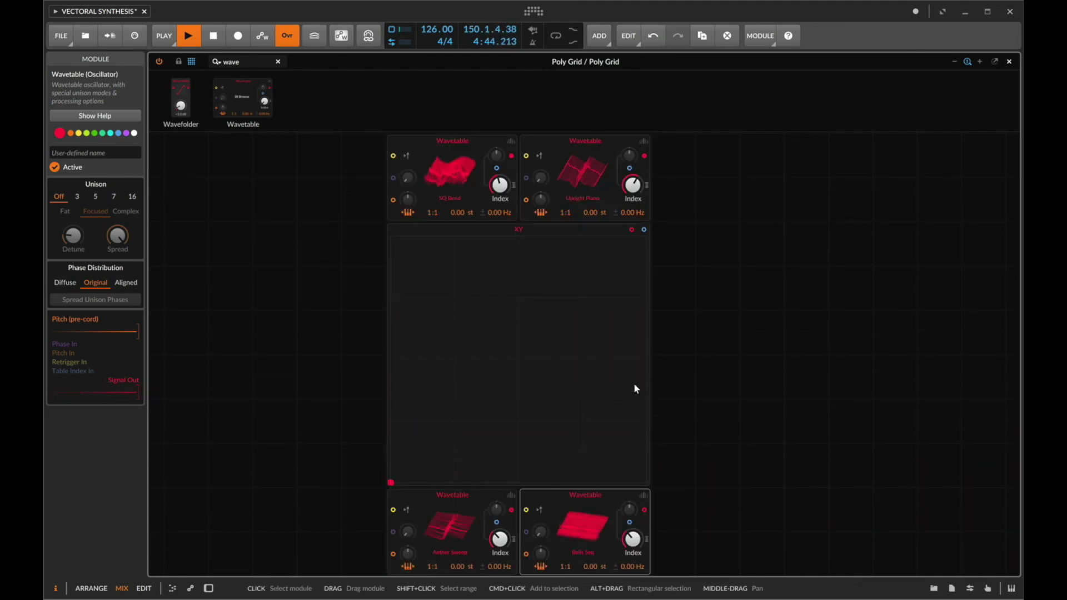
scroll(378, 444, "down", 3)
- Move the XY pad's point between its corners and return it to 0.00 % on both X and Y
left_click(383, 411)
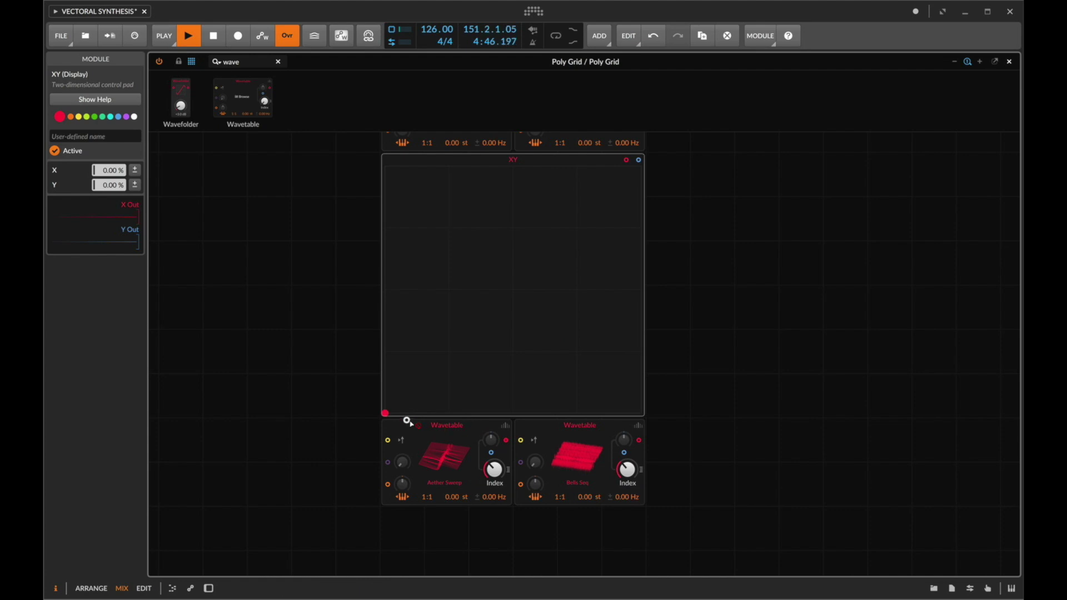
left_click_drag(386, 414, 485, 428)
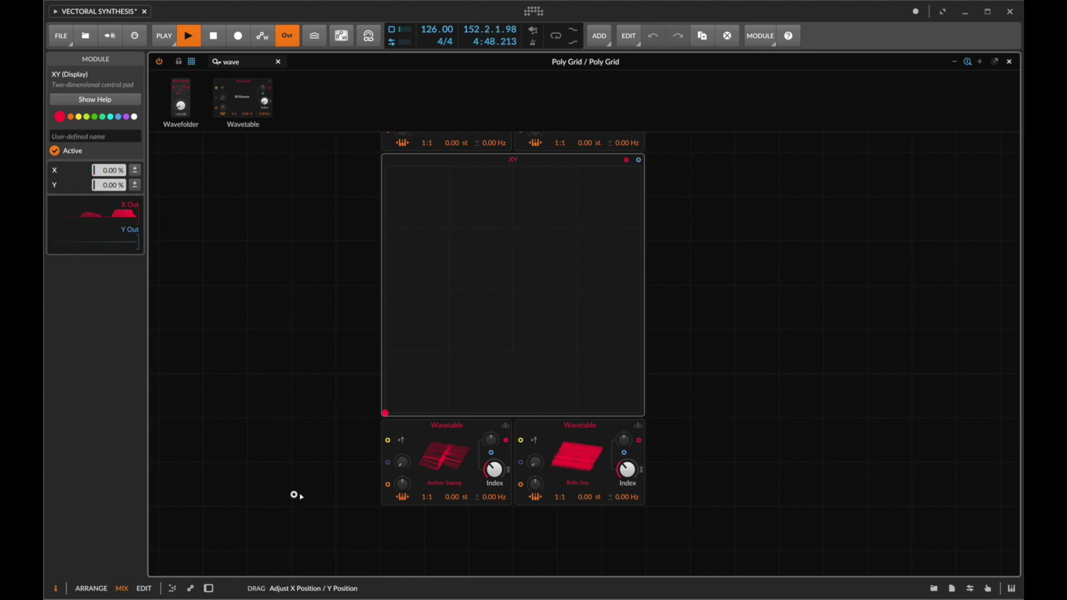
left_click_drag(688, 523, 739, 531)
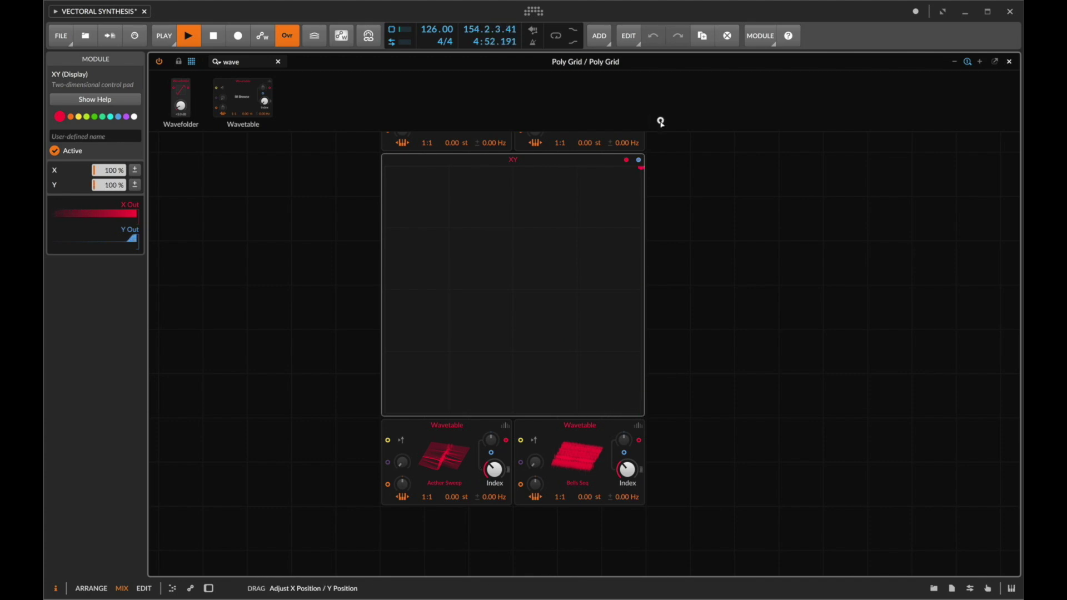
scroll(674, 434, "up", 1)
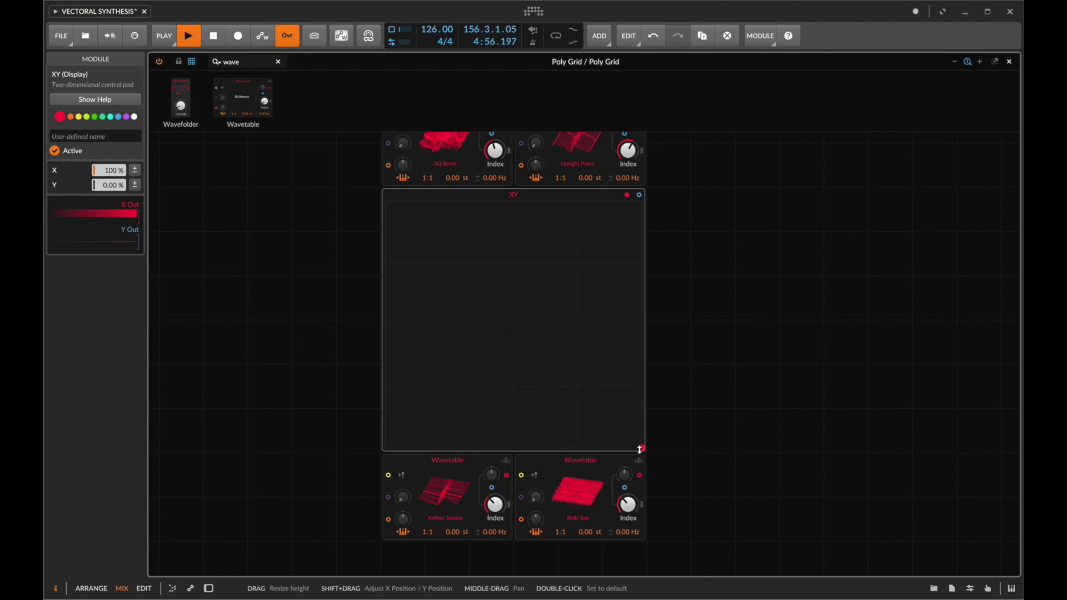
left_click_drag(639, 442, 616, 423)
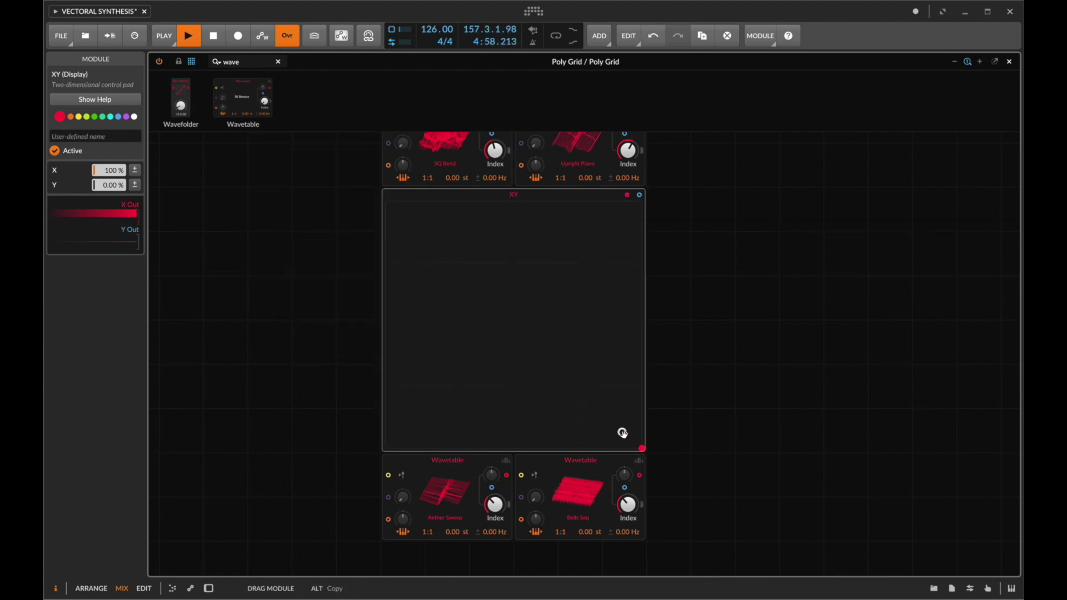
left_click_drag(550, 347, 539, 303)
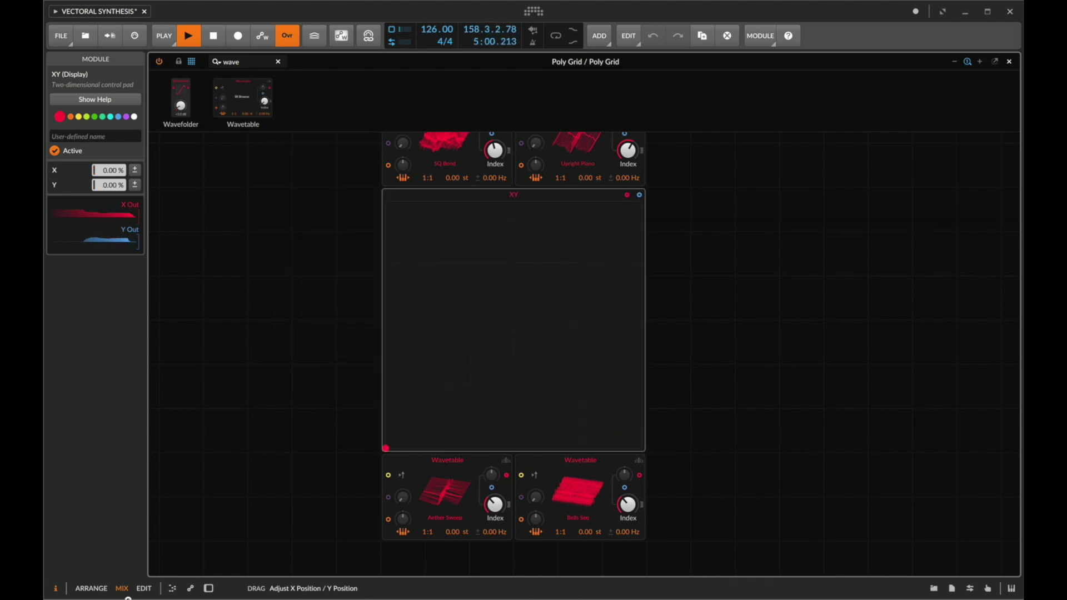
- Add two Modulator Out modules beside the XY module and connect its X output to one and its Y output to the other
left_click(249, 61)
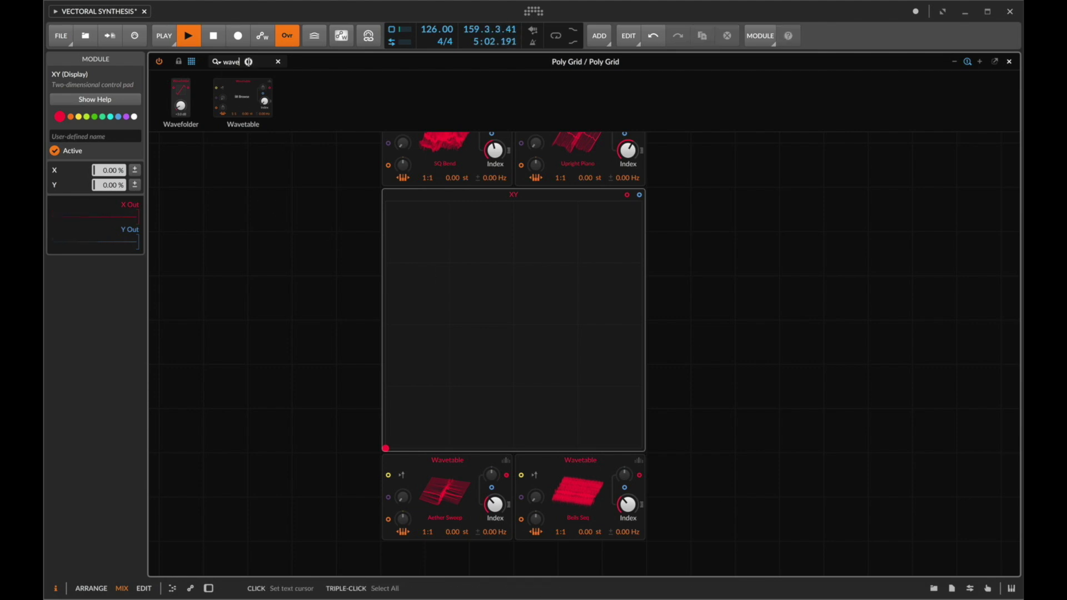
double_click(249, 62)
type("mod")
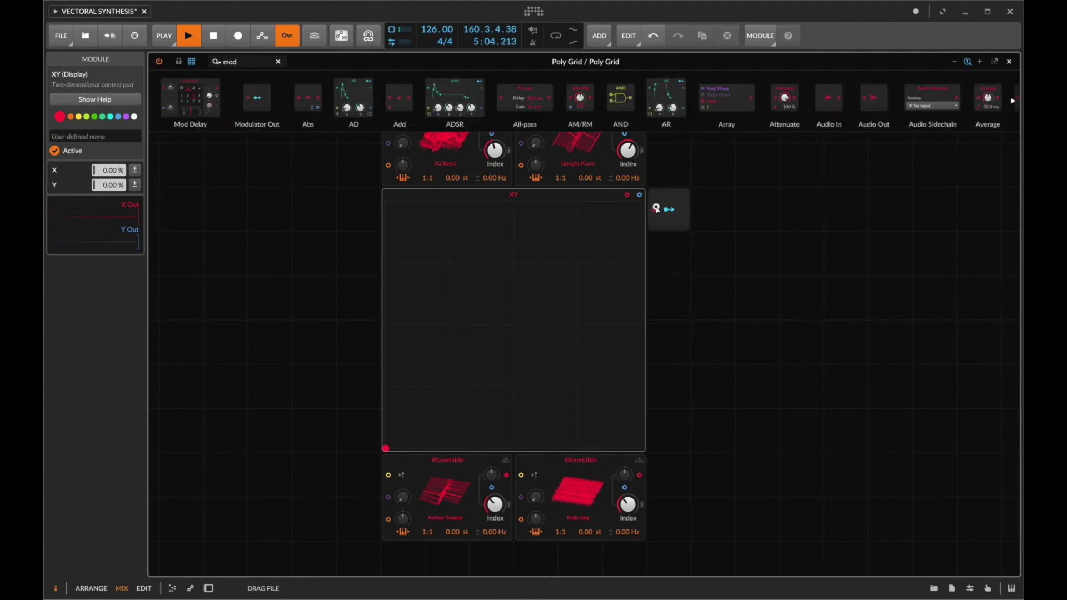
left_click_drag(656, 208, 657, 209)
key("super+d")
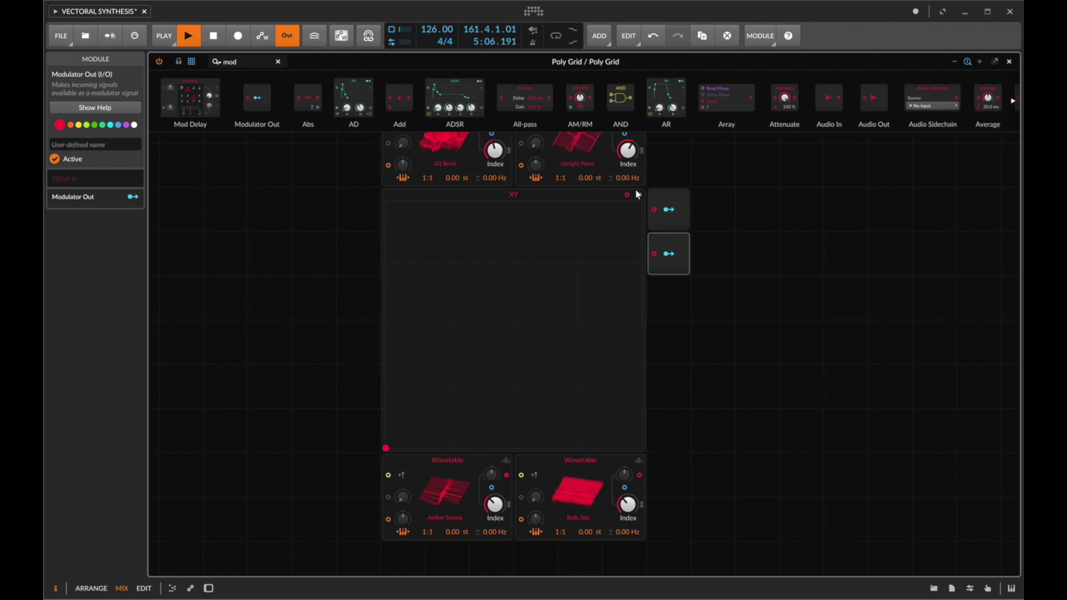
left_click_drag(649, 211, 655, 253)
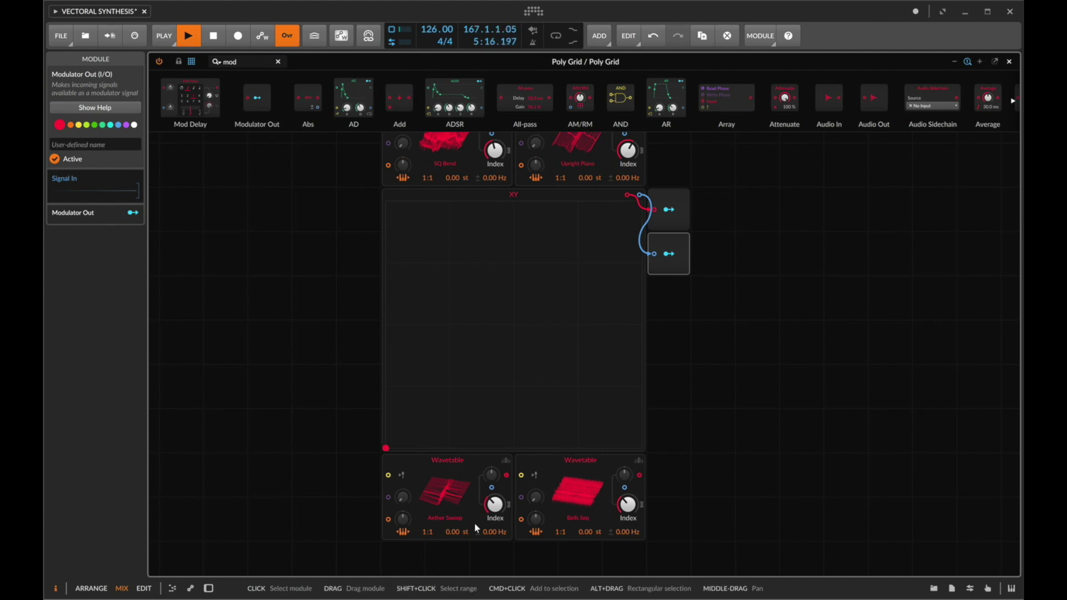
left_click_drag(385, 448, 495, 469)
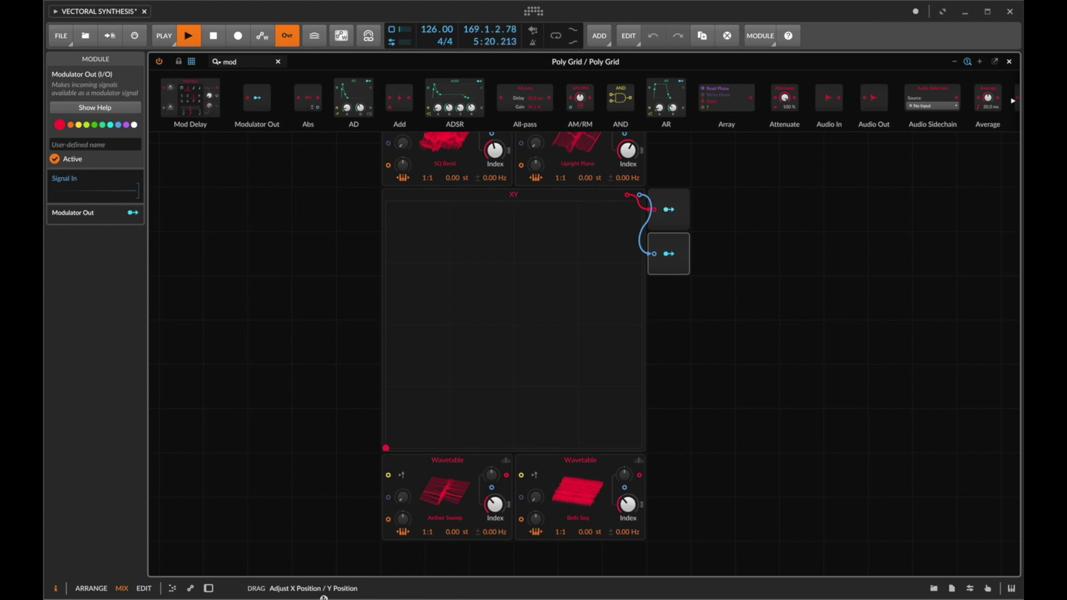
- Place a Blend module to the right of the lower oscillator pair and a copy beside the upper pair
left_click(257, 59)
type("blend")
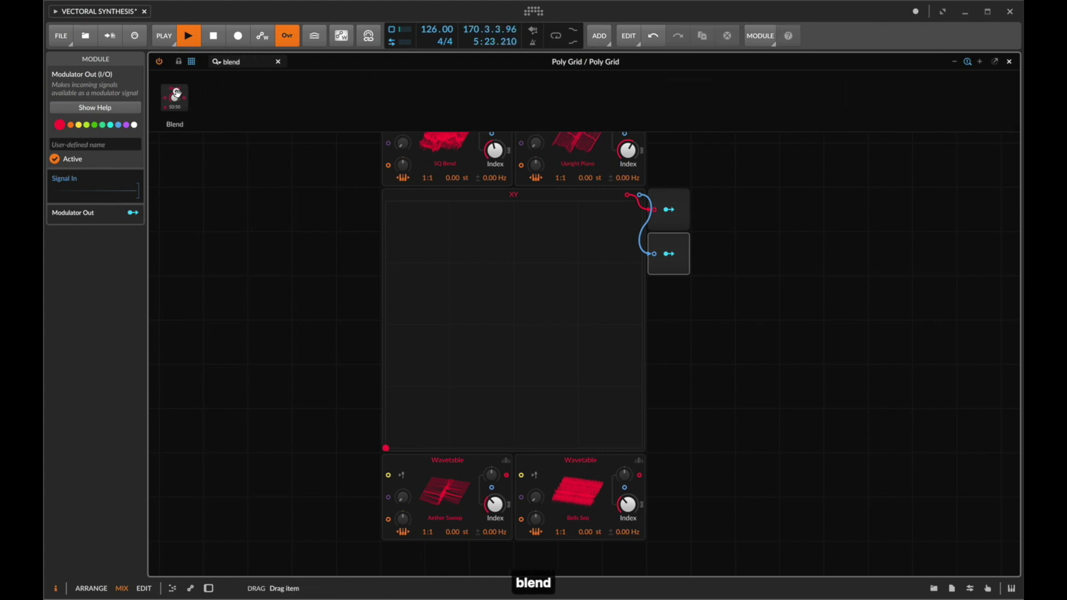
left_click_drag(175, 93, 732, 478)
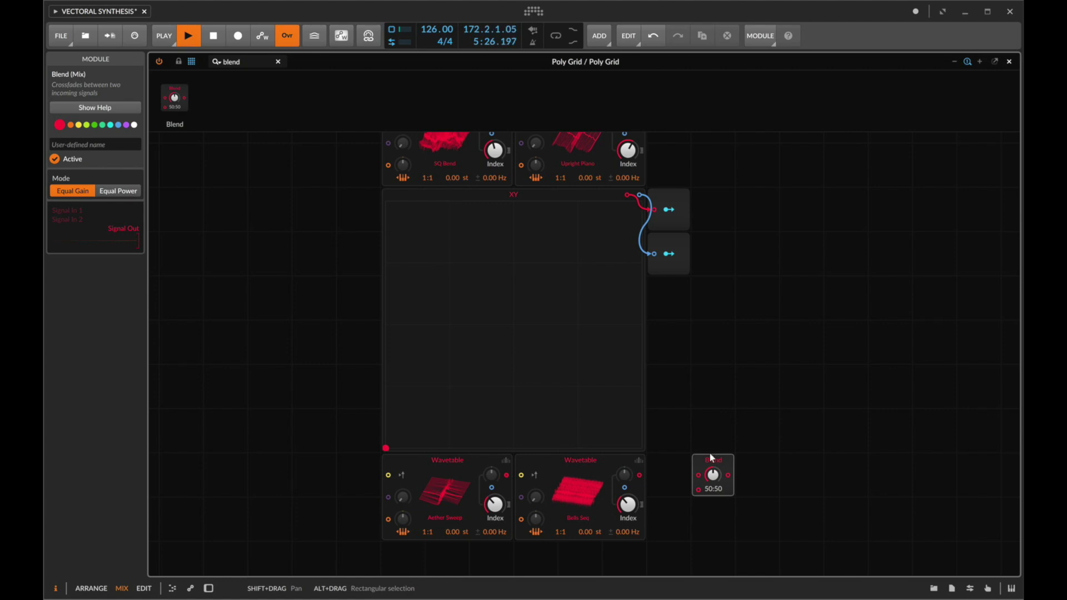
key("super+c")
left_click(710, 162)
key("super+v")
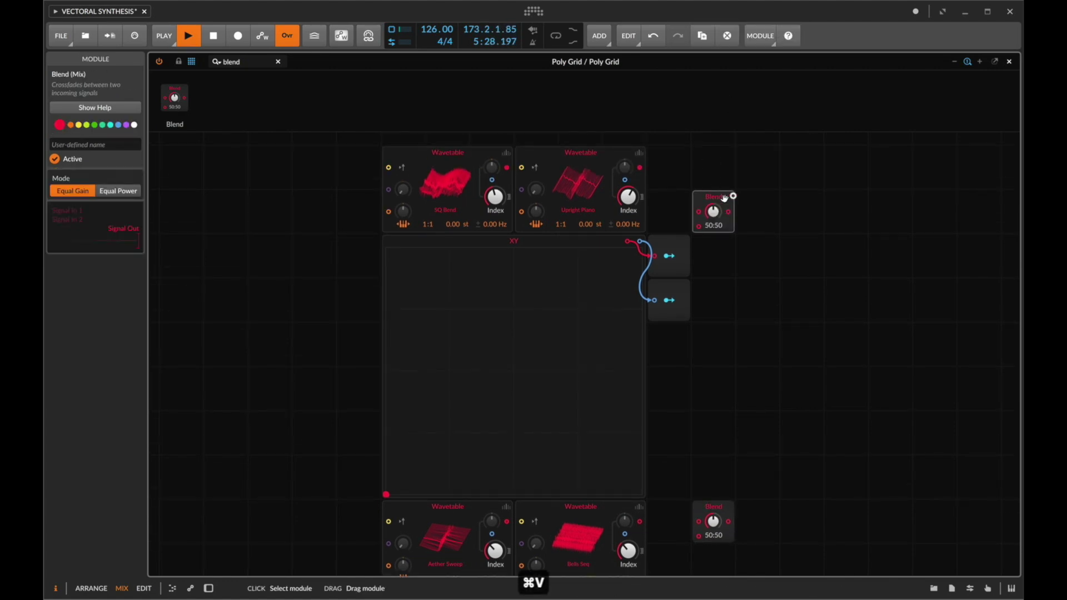
left_click_drag(725, 199, 723, 155)
scroll(733, 380, "down", 3)
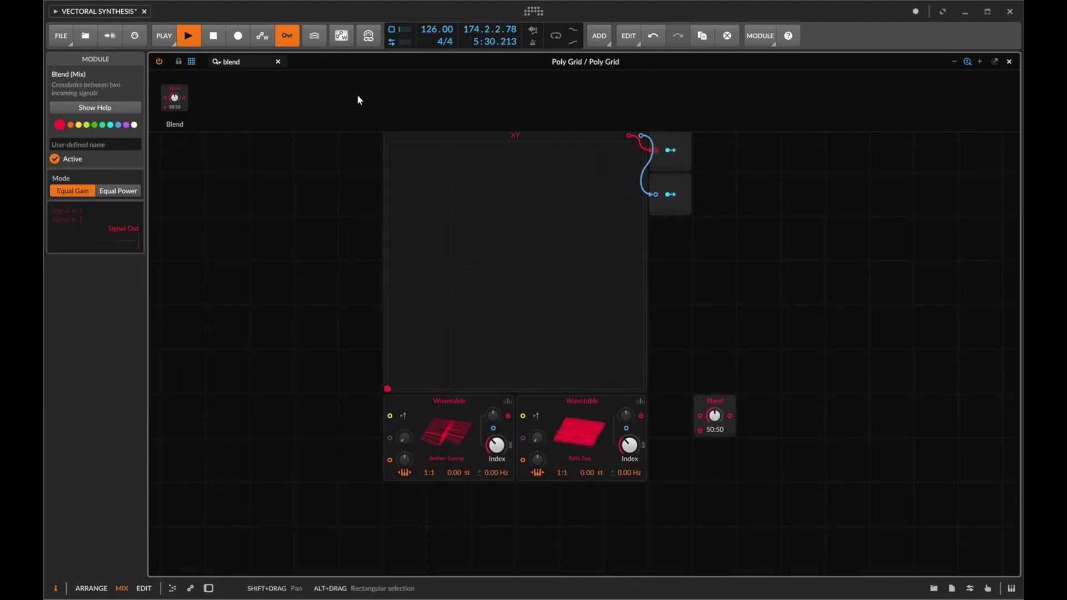
- Add an Audio Out module to the right of the lower Blend, connect the Blend's output to it, and shift the Blend one slot right
left_click(278, 62)
type("out")
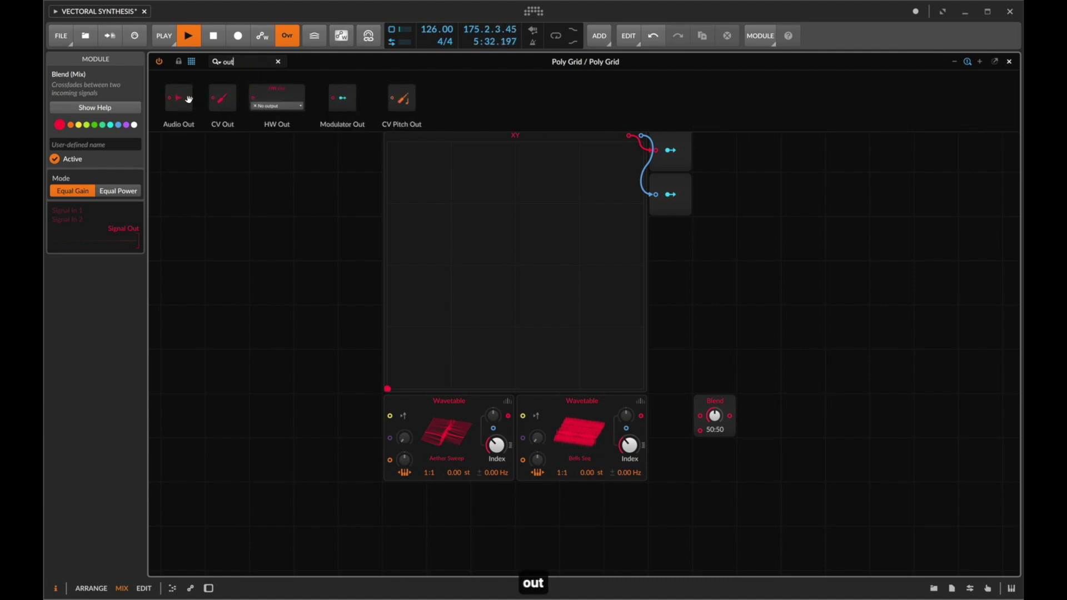
left_click_drag(189, 100, 835, 418)
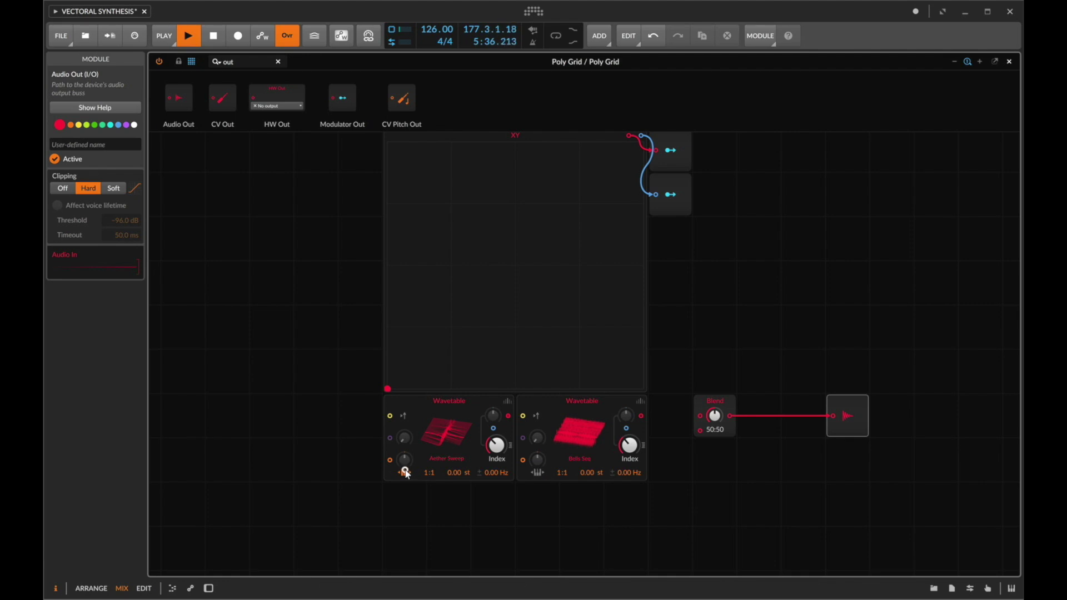
scroll(412, 464, "up", 3)
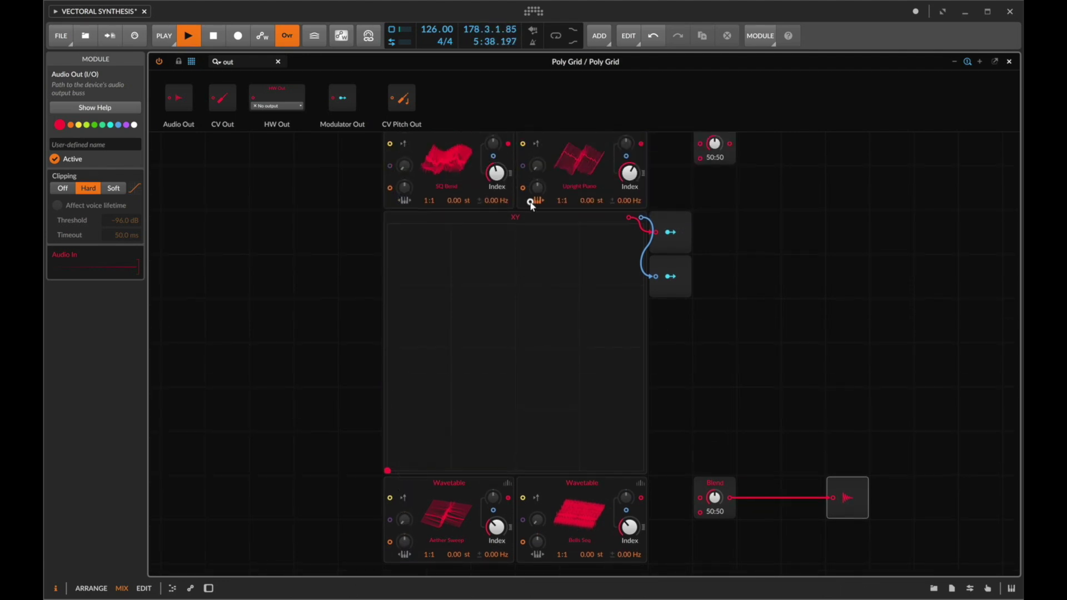
scroll(506, 297, "down", 2)
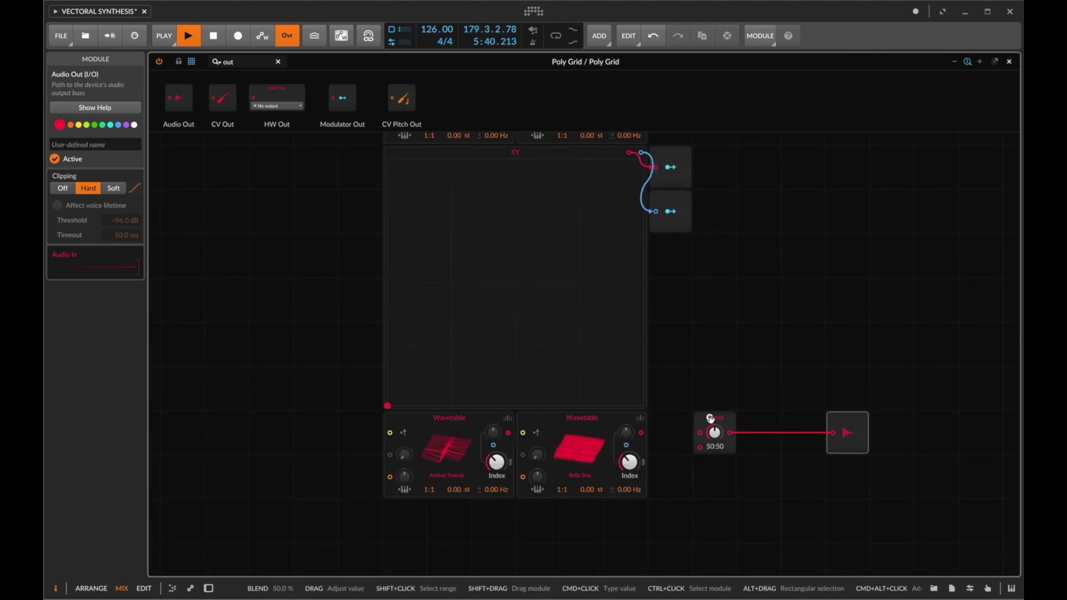
left_click_drag(698, 421, 743, 421)
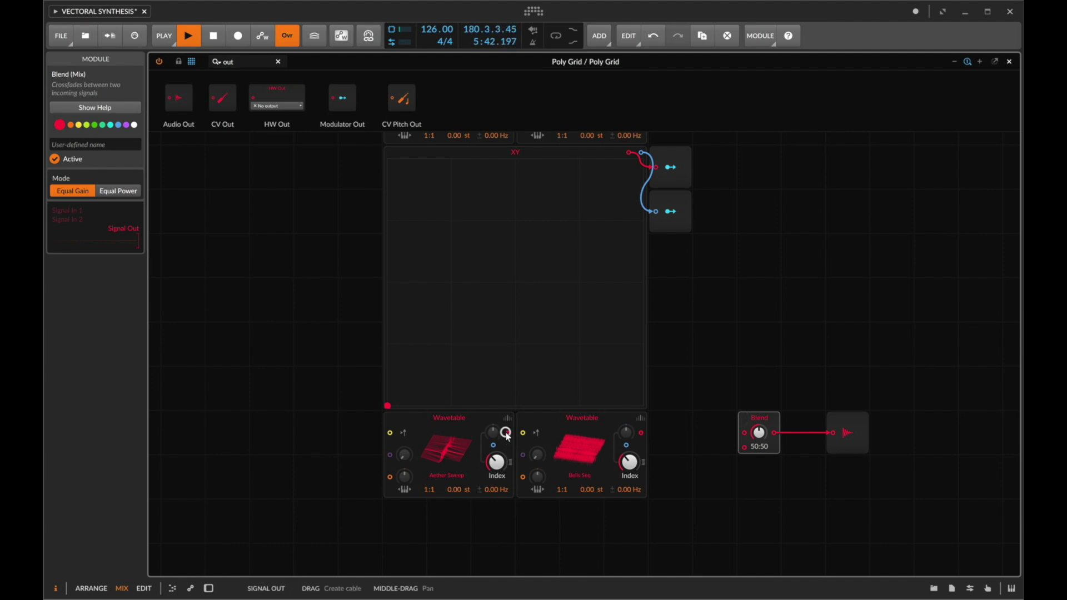
- Insert an Attenuate module at 33.3 % between the lower Blend and Audio Out, and wire both lower Wavetables into the Blend's inputs
left_click(244, 60)
type("att")
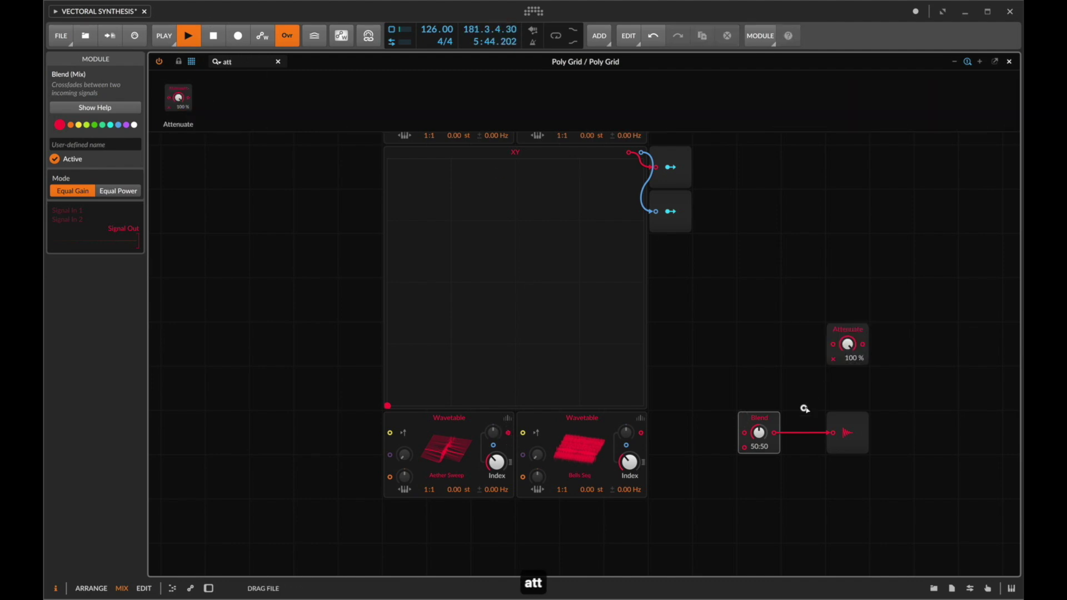
key("Return")
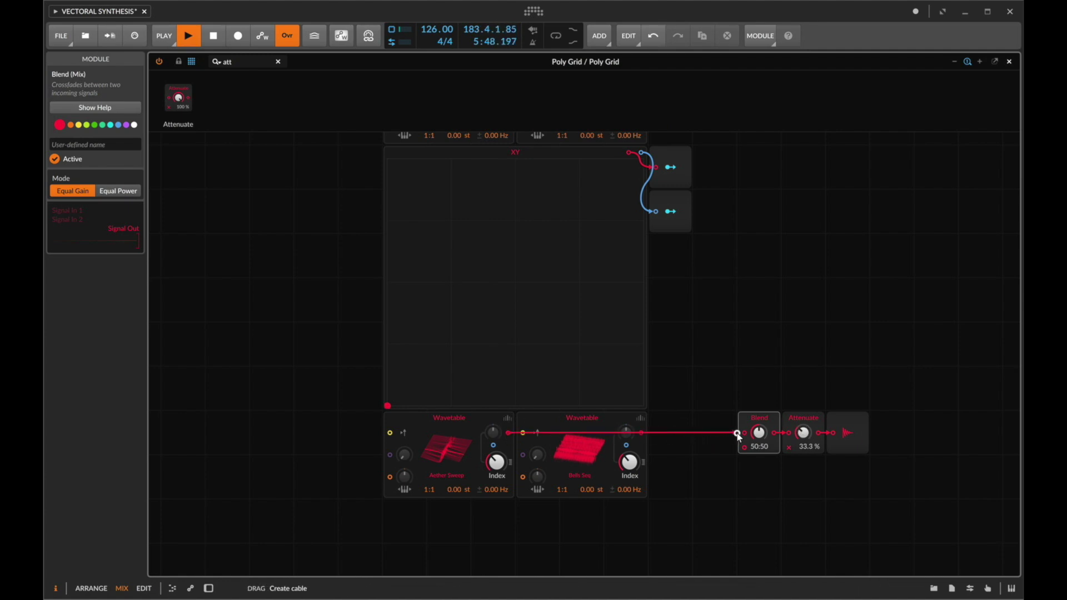
left_click_drag(738, 436, 745, 447)
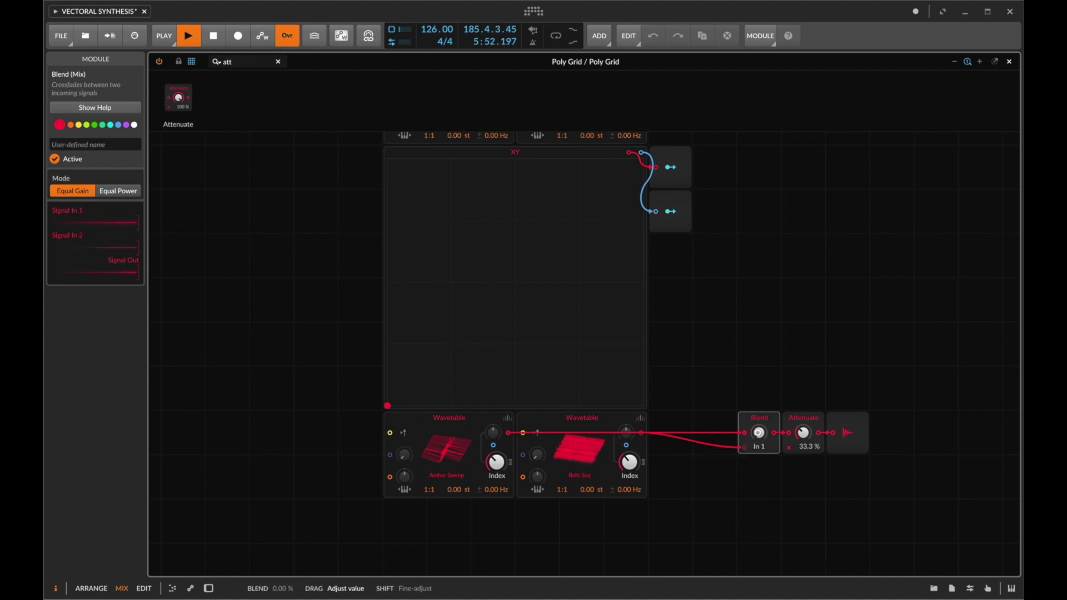
- Undo the last change and set the lower Blend to 50 %
key("super+z")
left_click(759, 432, "super")
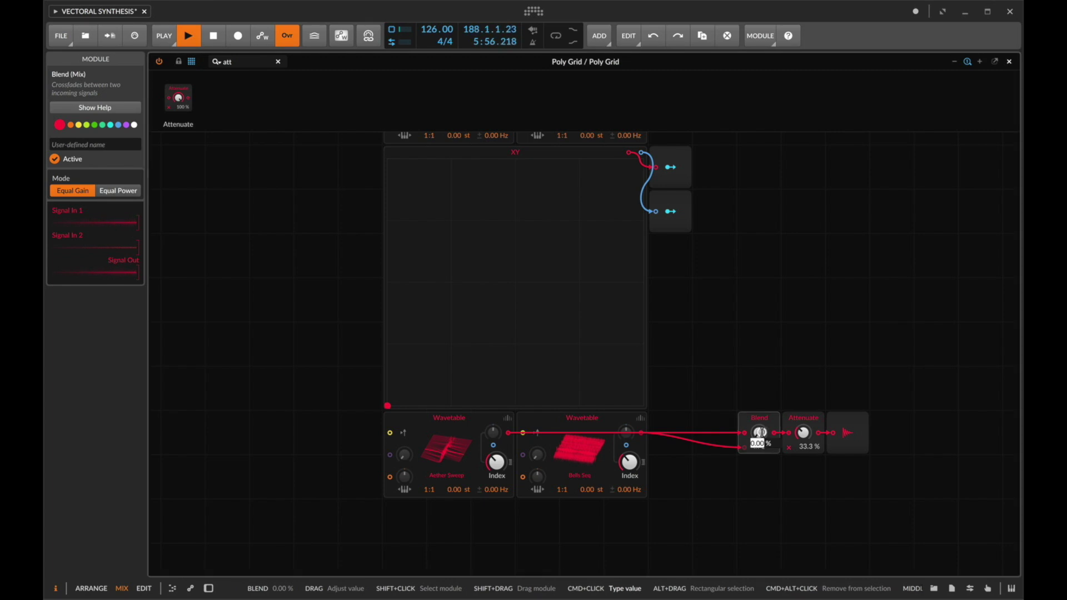
type("50")
key("Return")
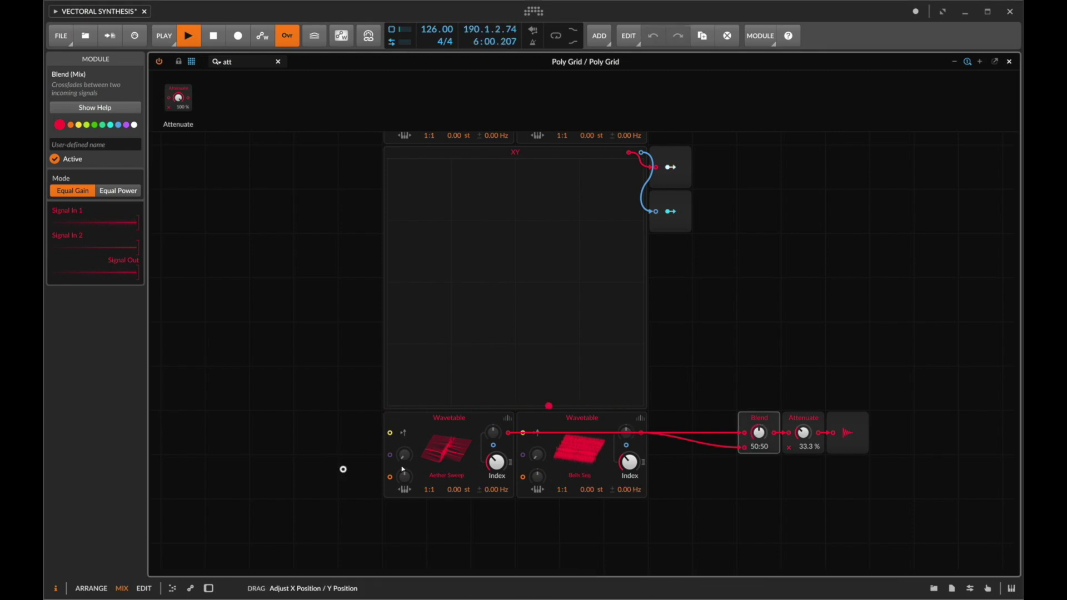
- Set the XY pad's X value to 50 % and turn the Attenuate down to 0.00 %
left_click_drag(342, 469, 282, 484)
key("ctrl+z")
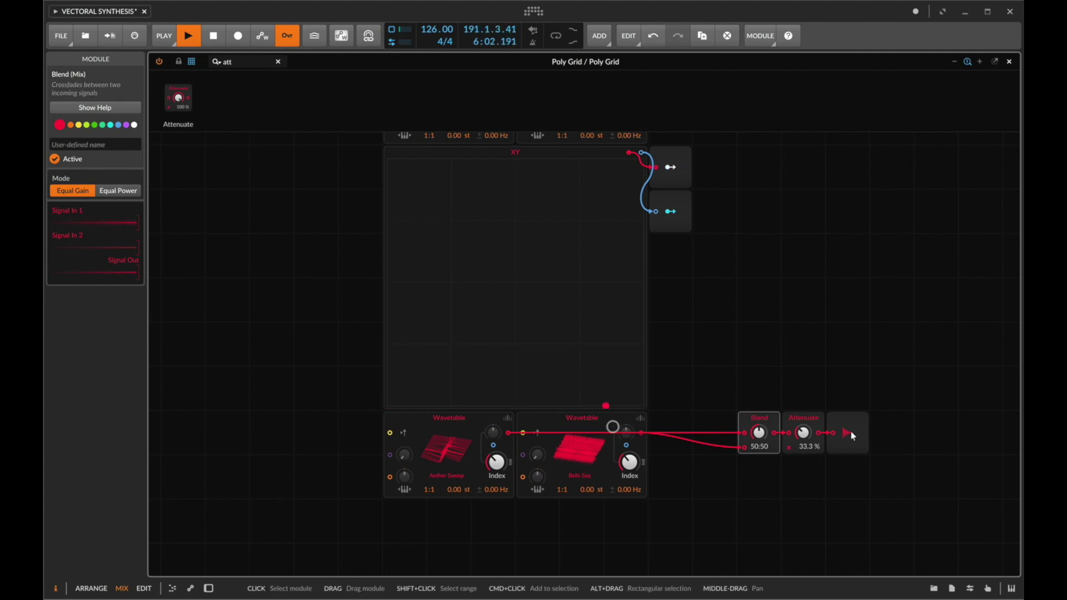
left_click(528, 314)
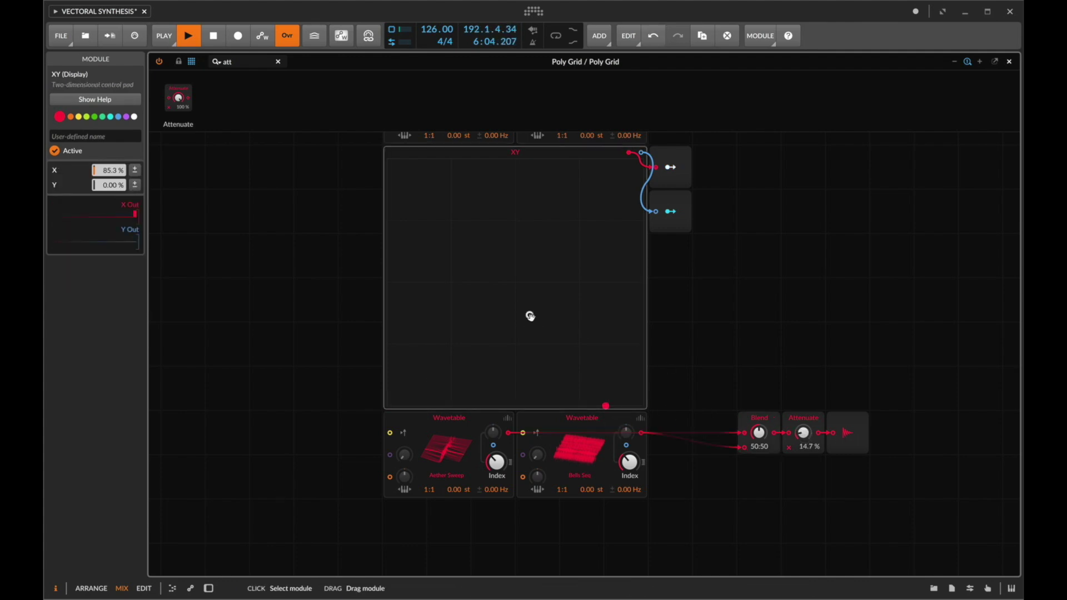
double_click(110, 168)
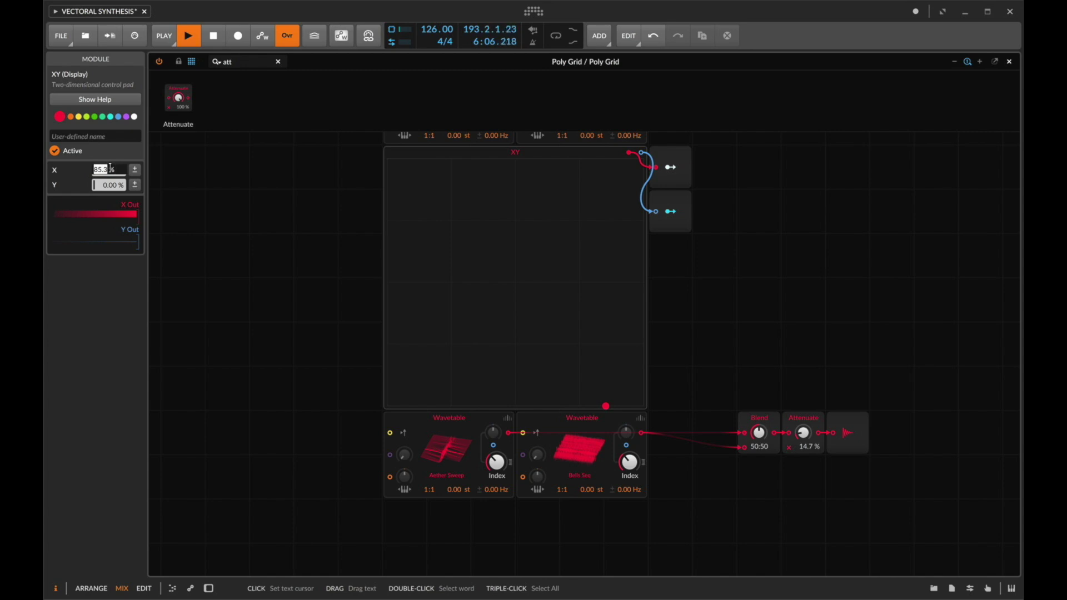
type("50")
key("Return")
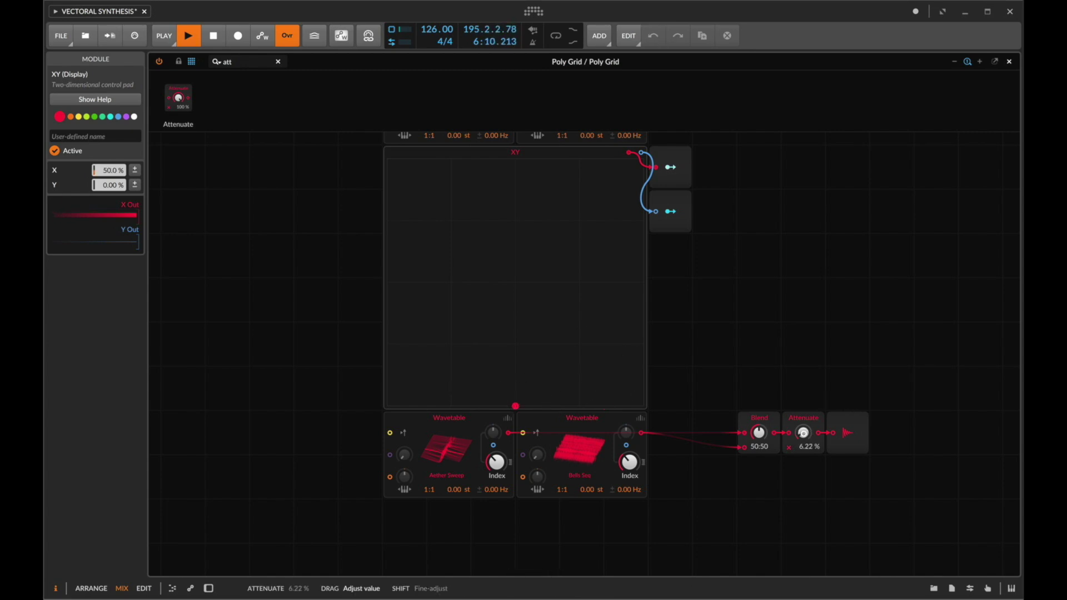
left_click_drag(803, 433, 803, 444)
- Map the Modulator Out fed by the pad's X output to the lower Blend with a modulation amount of +0.500
left_click(671, 170)
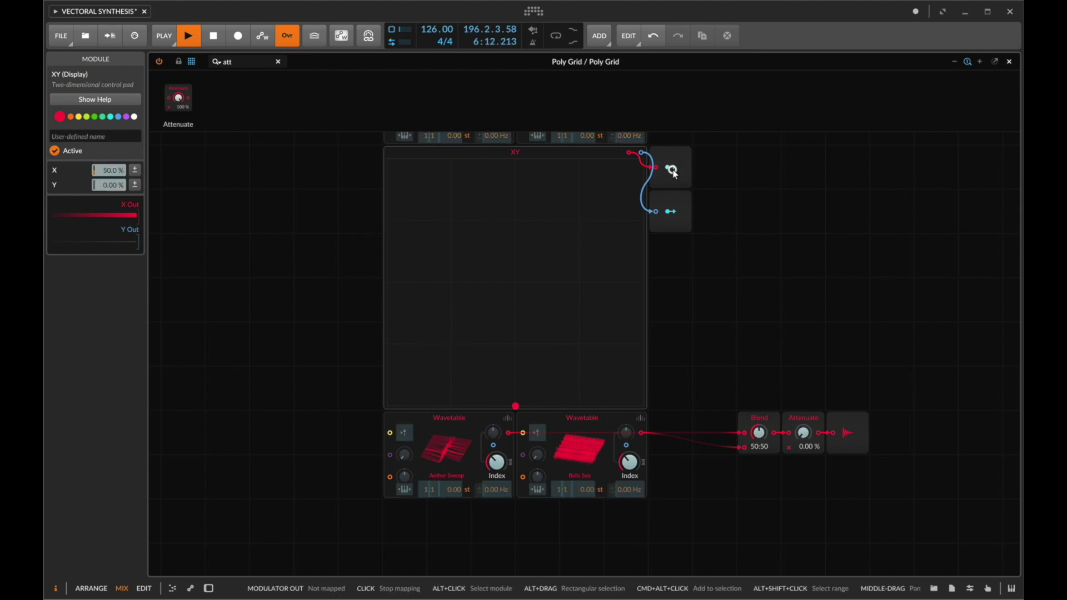
mouse_move(759, 435)
left_mouse_down()
mouse_move(756, 444)
mouse_move(759, 432)
left_mouse_up()
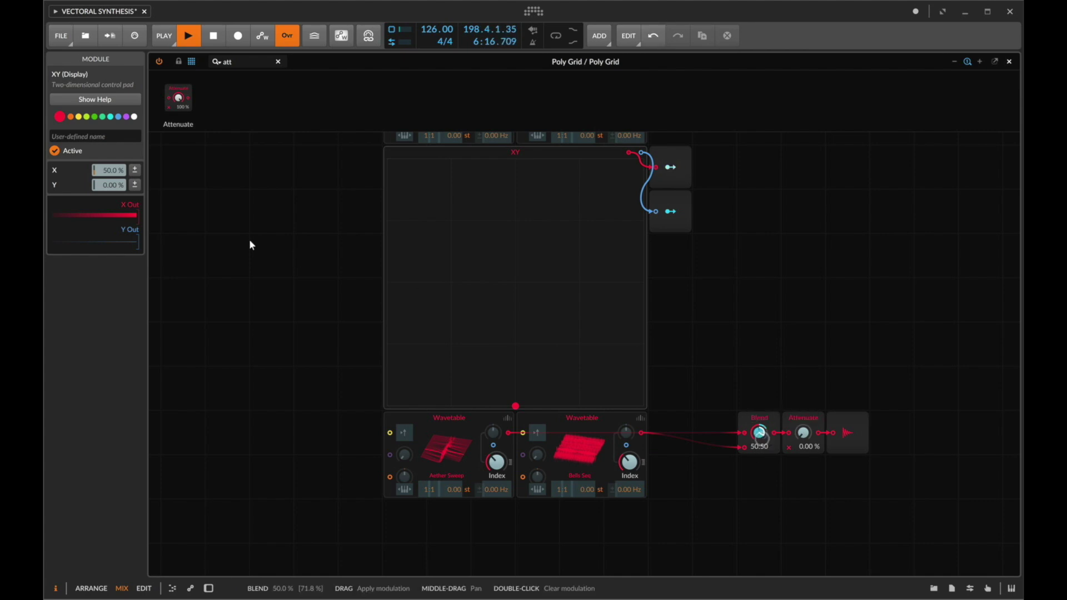
left_click(675, 172)
double_click(132, 226)
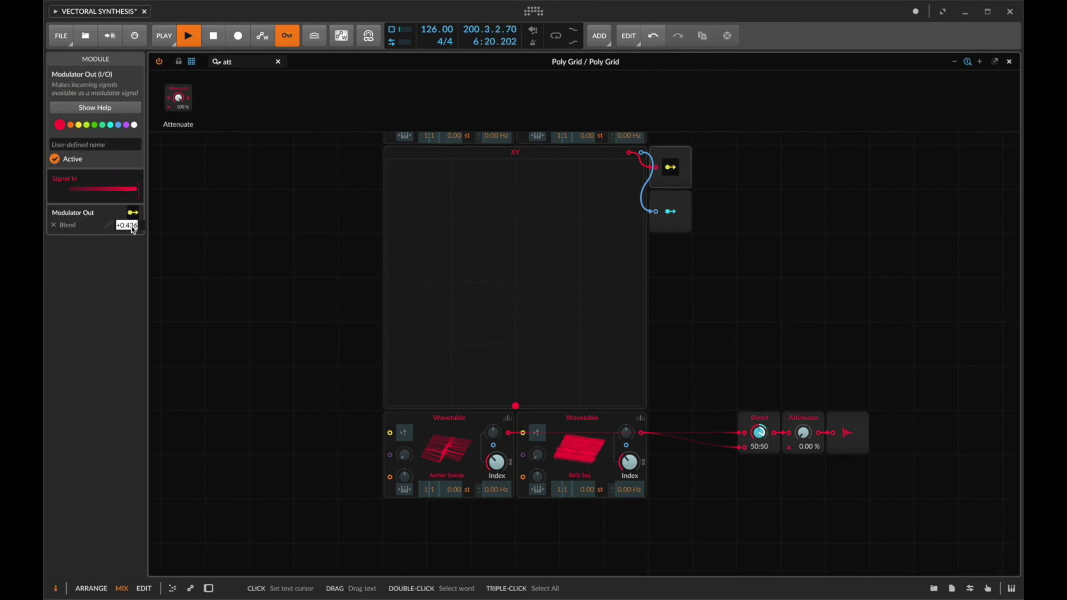
type("0.5")
key("Return")
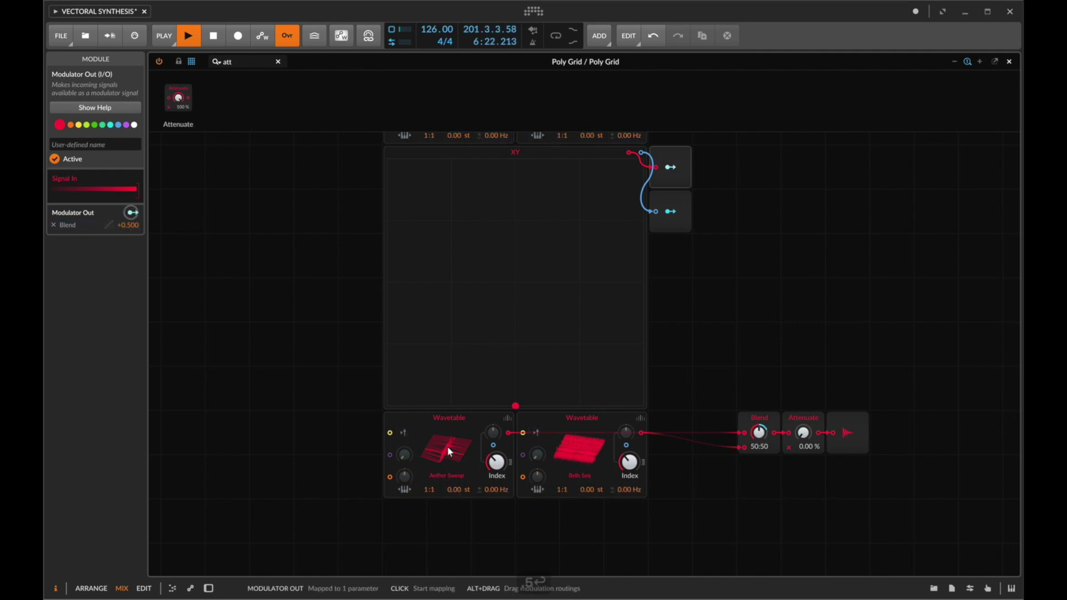
- Raise the Attenuate to 16.4 %, sweep the XY pad's point along its lower edge, and undo the sweep
left_click_drag(805, 434, 805, 423)
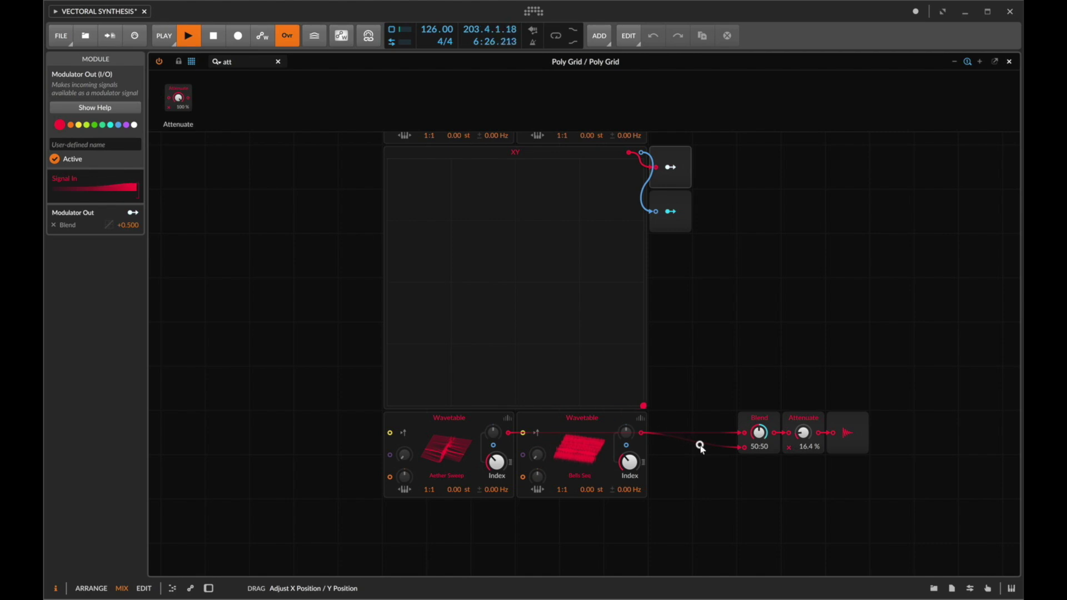
left_click_drag(700, 445, 762, 450)
left_click_drag(644, 405, 604, 413)
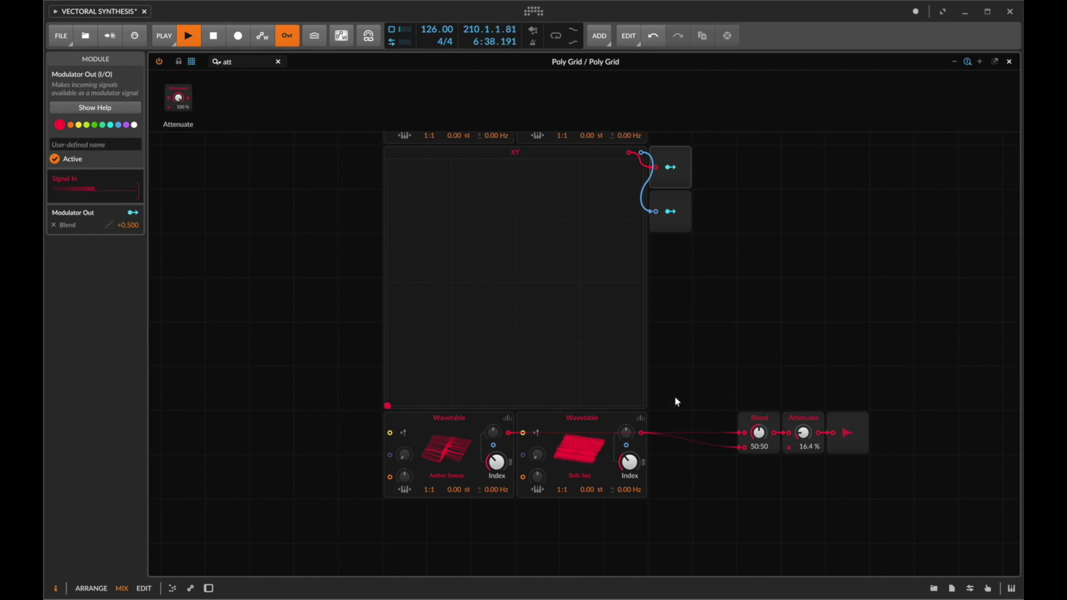
key("super+z")
key("super+z")
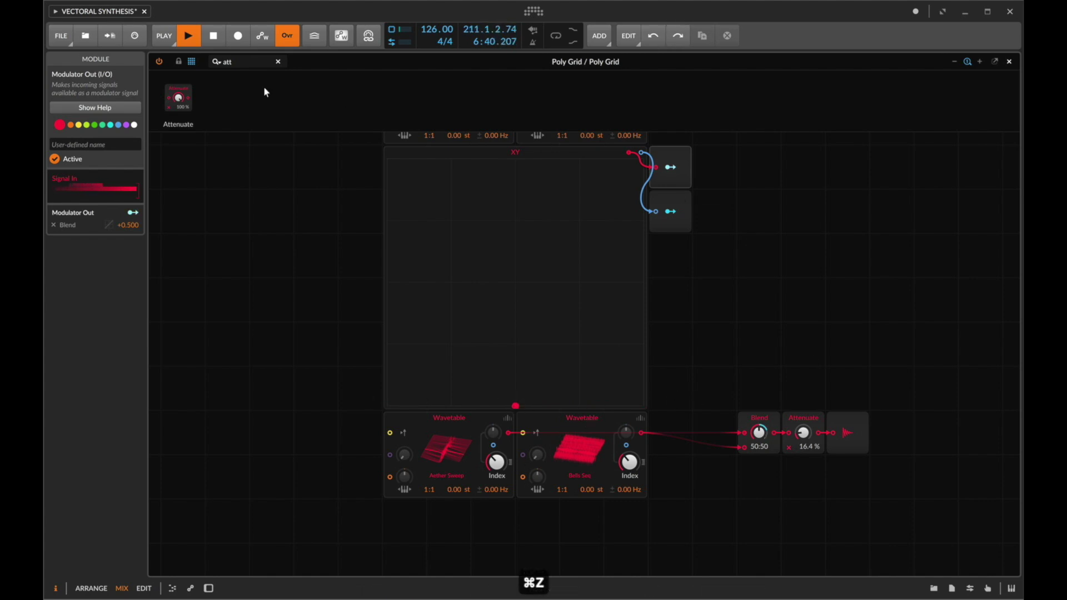
- Insert a Uni→Bi module between the XY pad's X output and its Modulator Out
left_click(245, 62)
key("super+a")
type("bi")
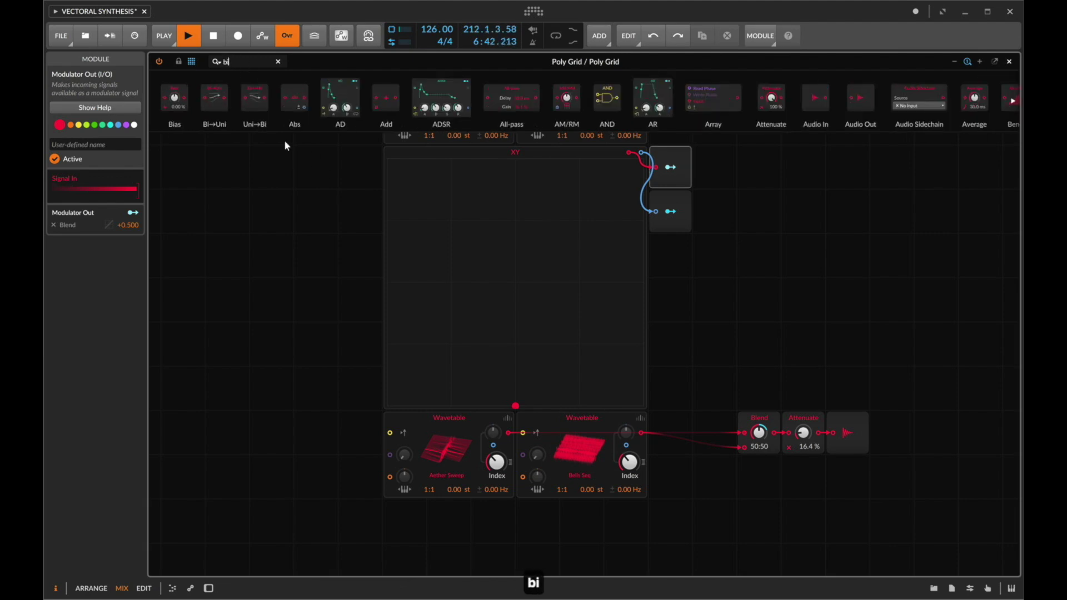
left_click_drag(254, 99, 651, 168)
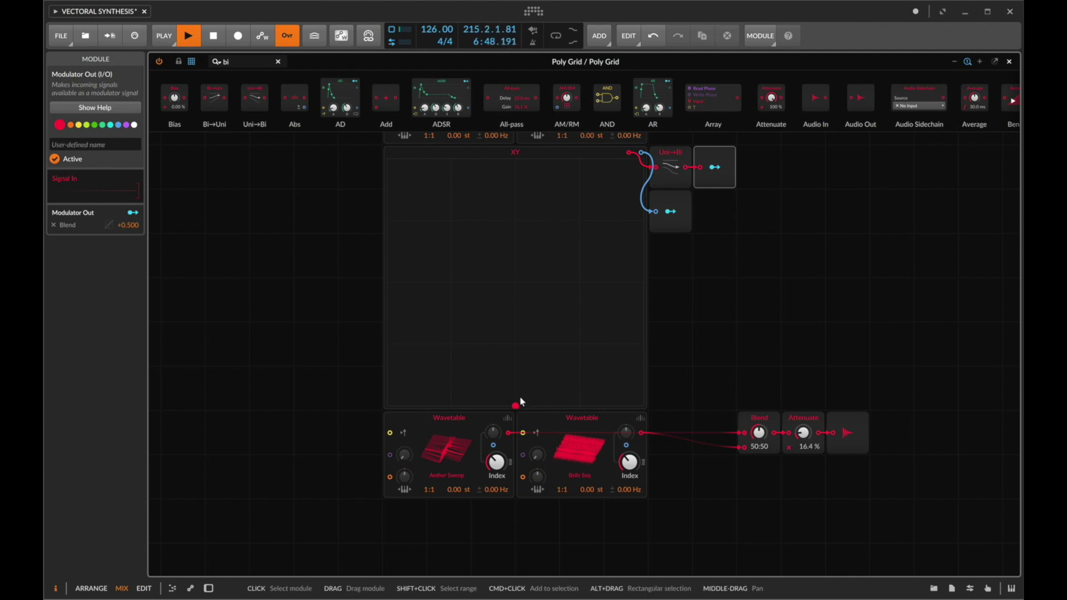
- Sweep the XY pad's point horizontally and back to the middle of its lower edge, and turn the Attenuate down to 0.00 %
left_click_drag(516, 405, 584, 412)
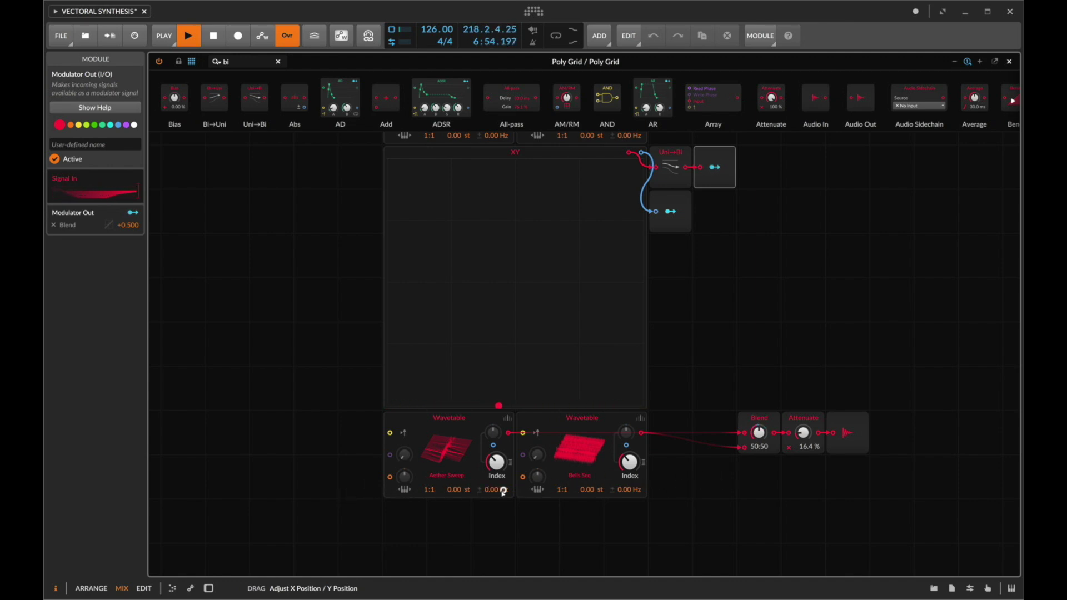
left_click_drag(516, 510, 515, 509)
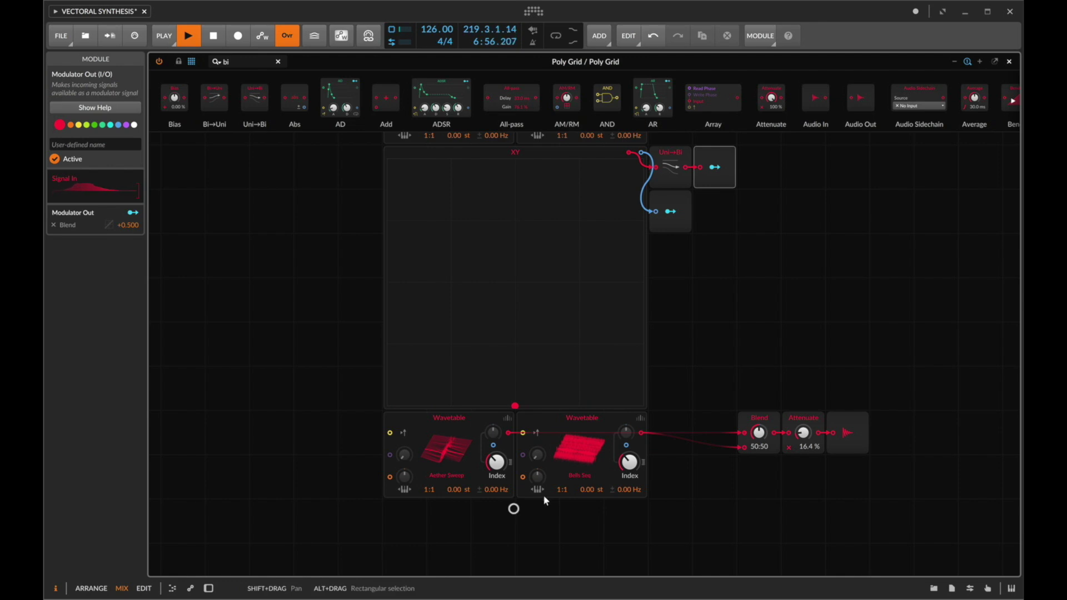
left_click_drag(803, 434, 804, 462)
- Copy the lower Blend, Attenuate and Audio Out to the upper row, delete the copied Blend, and move the Attenuate beside the existing Blend
scroll(798, 438, "up", 2)
left_click_drag(731, 462, 881, 486)
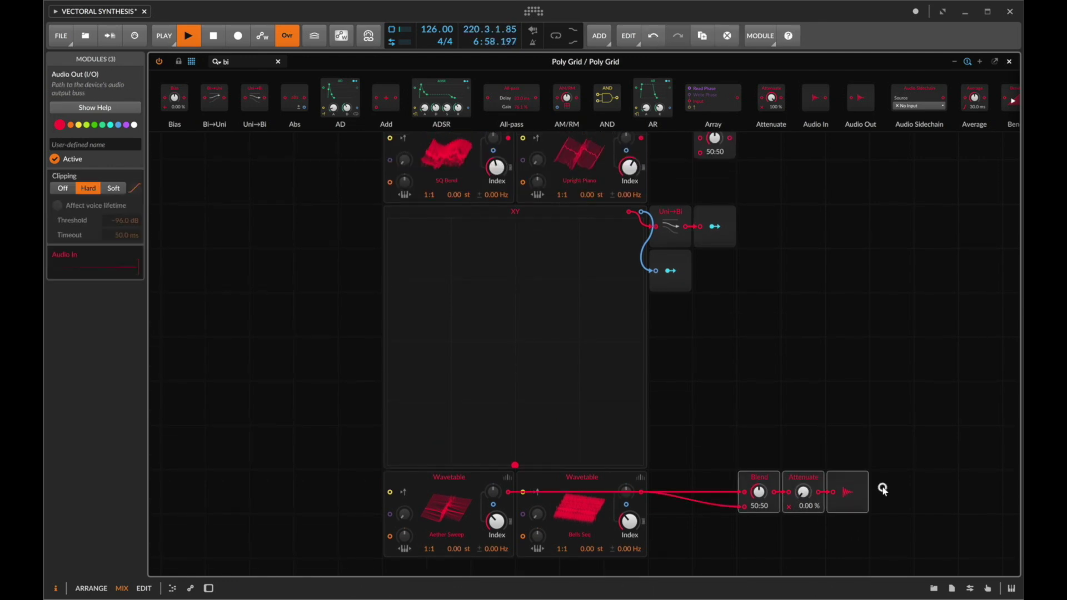
key("super+c")
scroll(850, 411, "up", 4)
key("super+v")
left_click(761, 247)
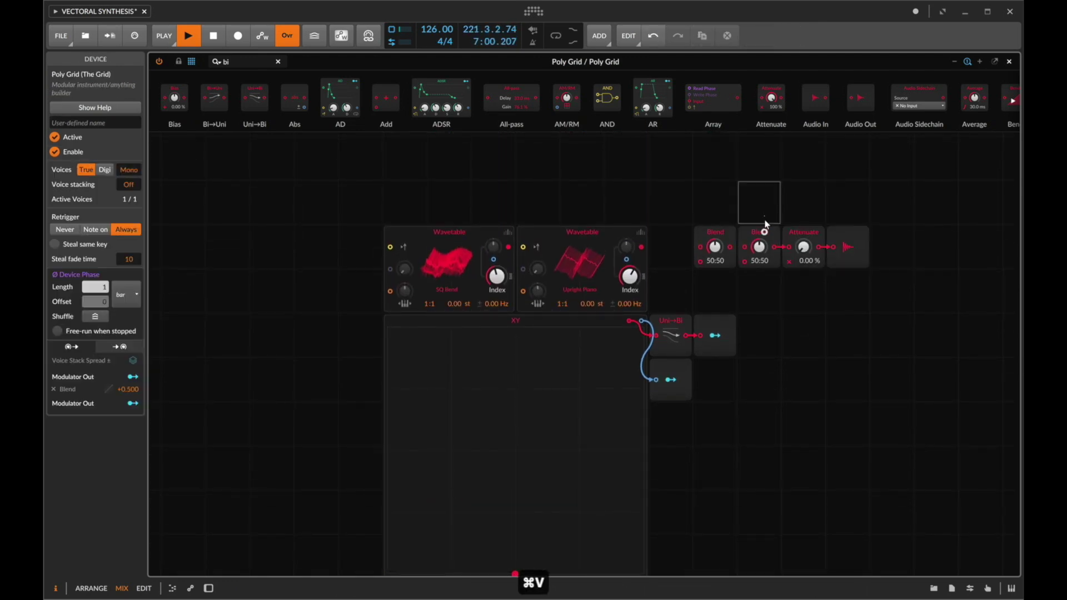
key("BackSpace")
left_click_drag(810, 229, 758, 225)
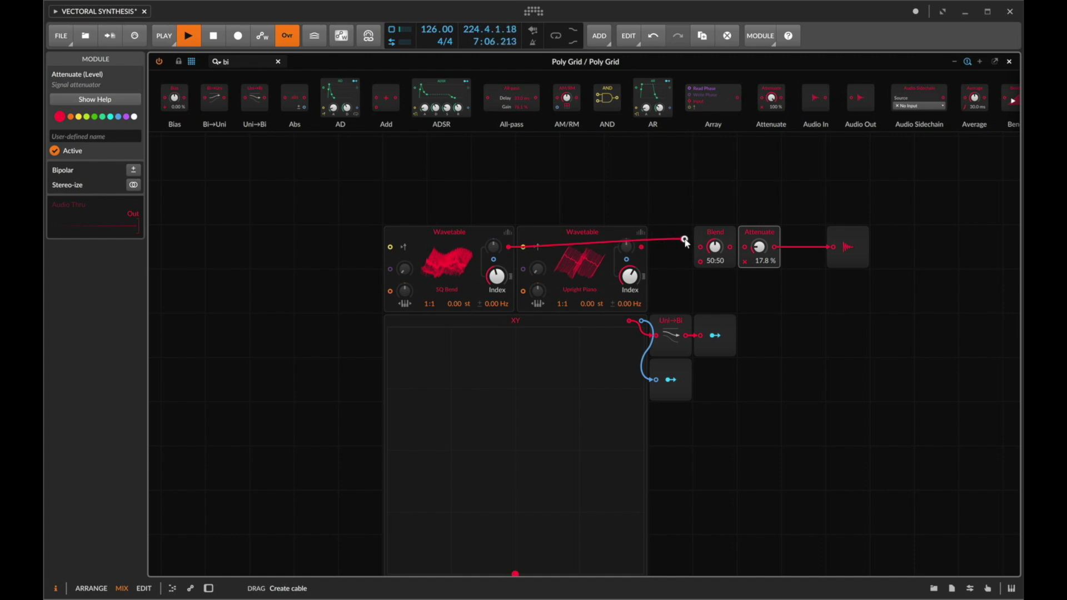
- Wire both upper Wavetables through the upper Blend into its Attenuate, and turn that Blend fully to In 1
left_click_drag(685, 240, 700, 247)
left_click_drag(690, 264, 749, 237)
left_click_drag(715, 247, 713, 280)
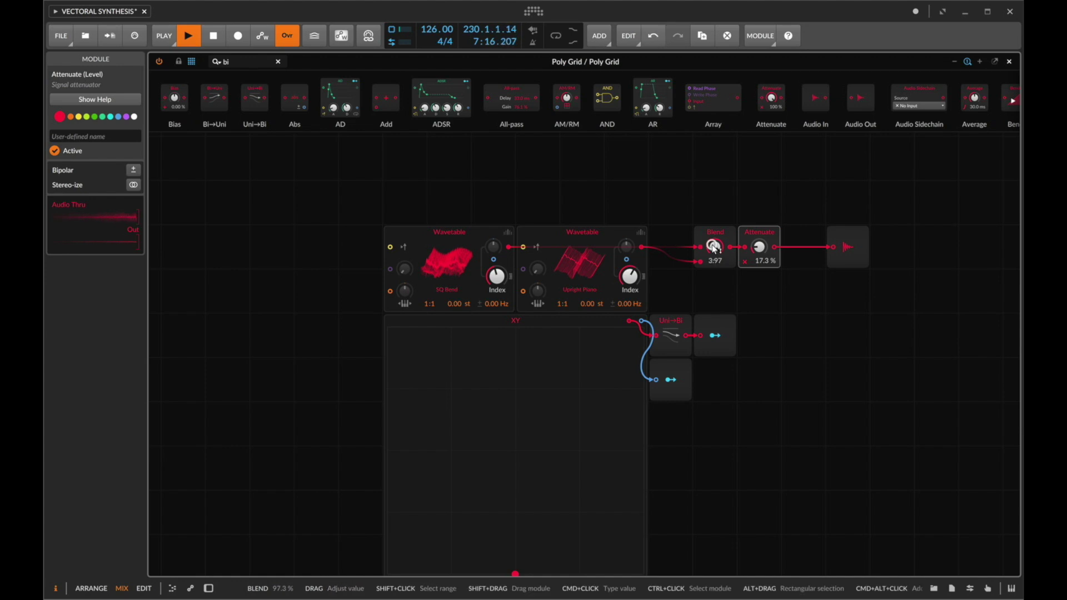
key("super+z")
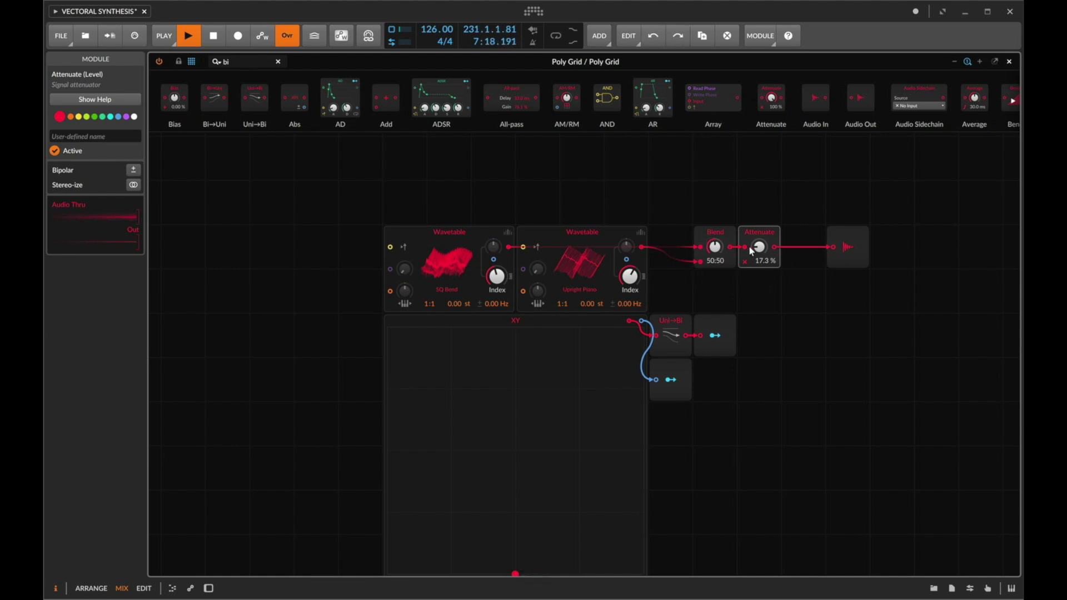
left_click_drag(718, 245, 719, 281)
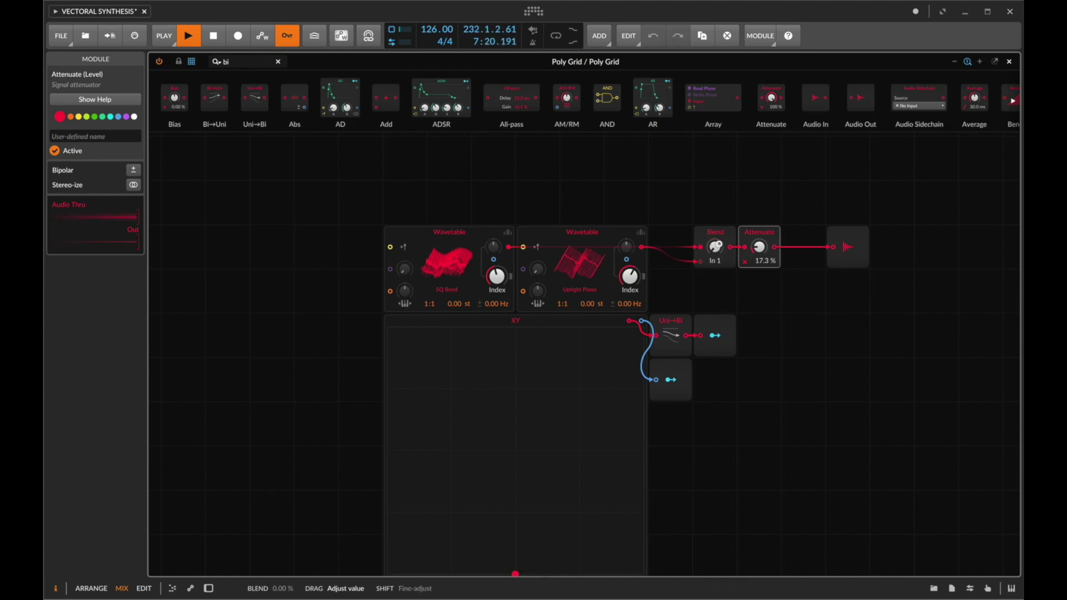
- Undo the accidental resize of the XY module and move its point to the pad's upper-left corner
scroll(562, 371, "down", 1)
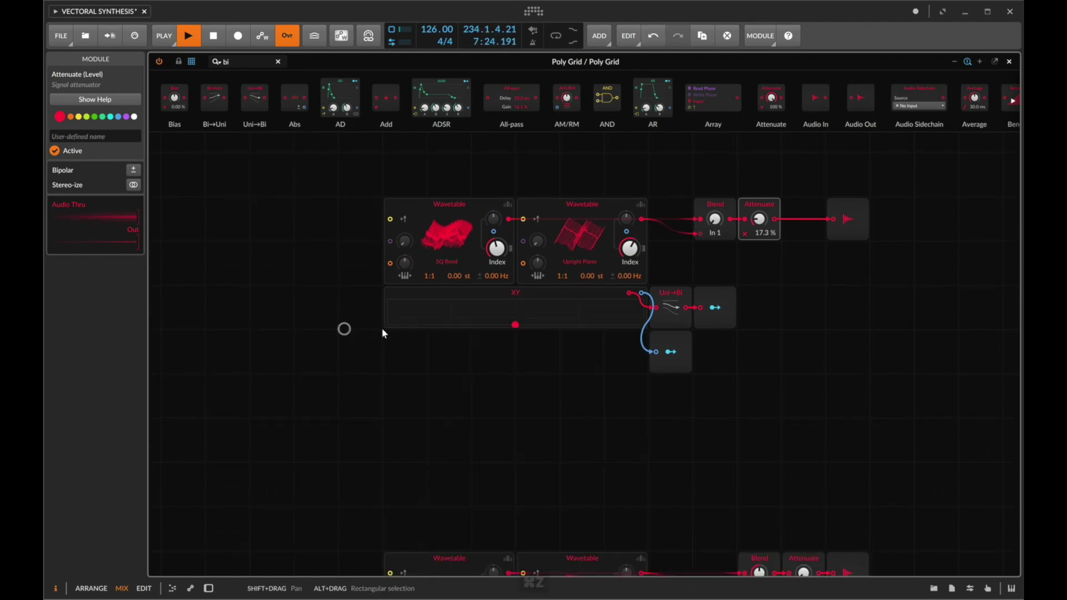
key("super+z")
left_click_drag(514, 547, 355, 261)
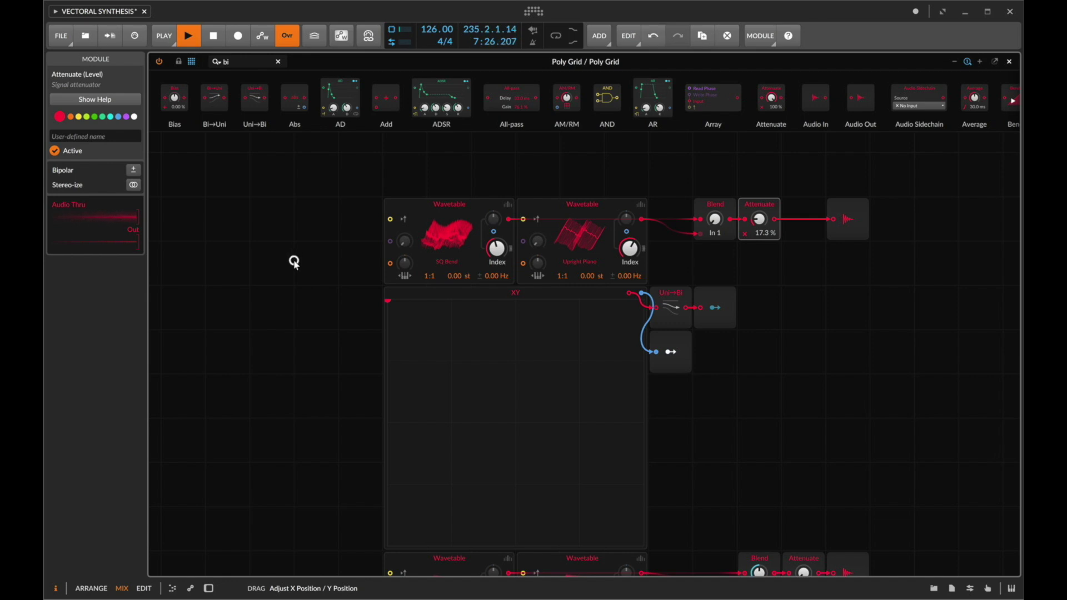
- Set the XY pad's X position to 50 % and lower the upper Attenuate to 3.11 %
left_click(715, 309)
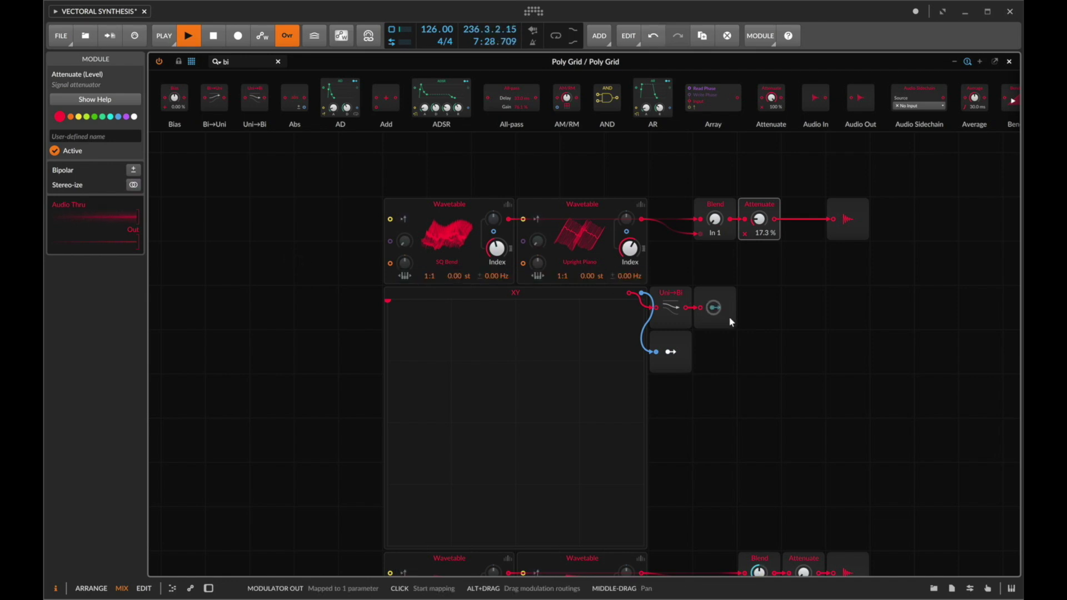
left_click(483, 329)
double_click(124, 171)
type("5")
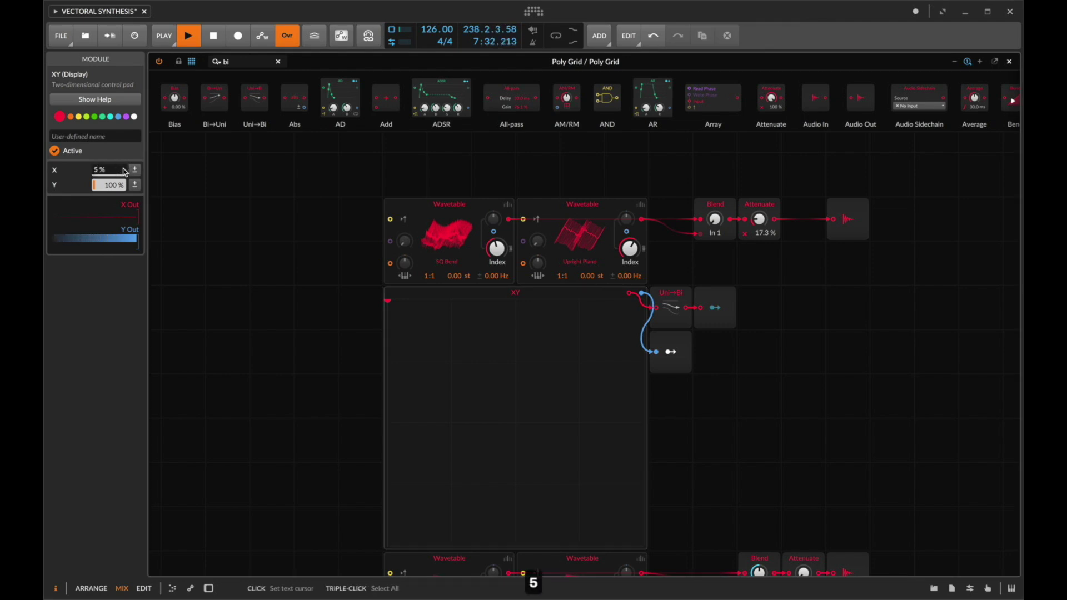
type("0")
key("Return")
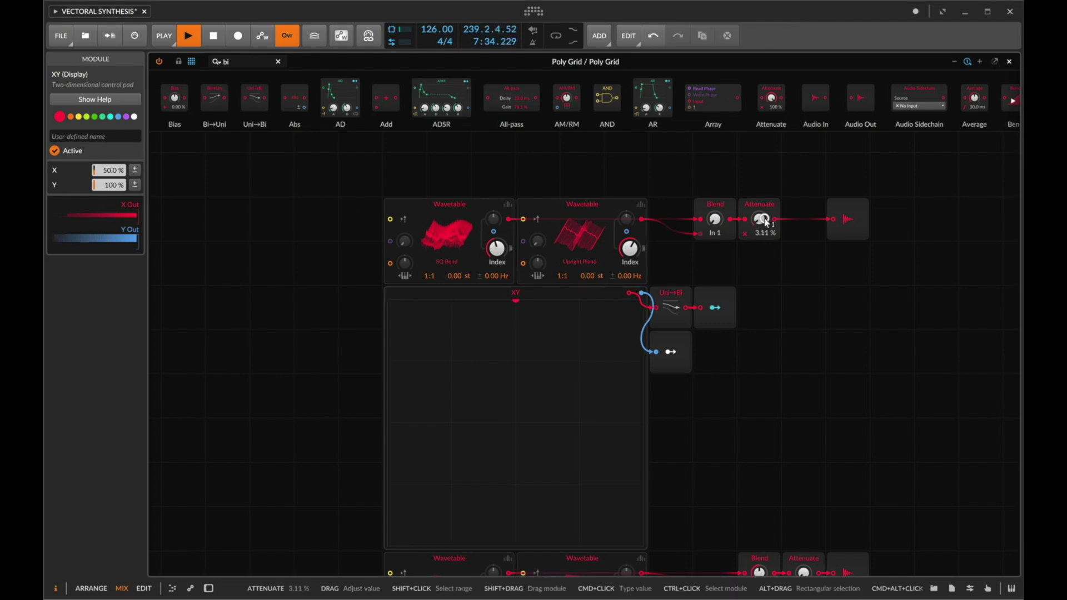
- Set the upper Blend to 50:50 and map the X axis's Modulator Out onto it
left_click(717, 308)
key("Escape")
left_click(715, 221, "super")
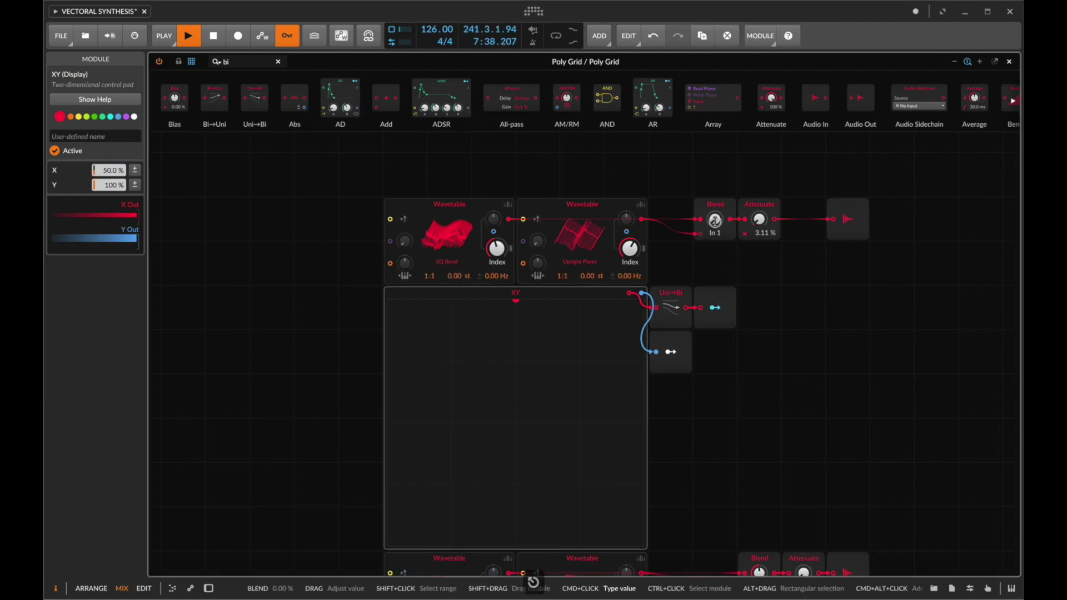
left_click(715, 307)
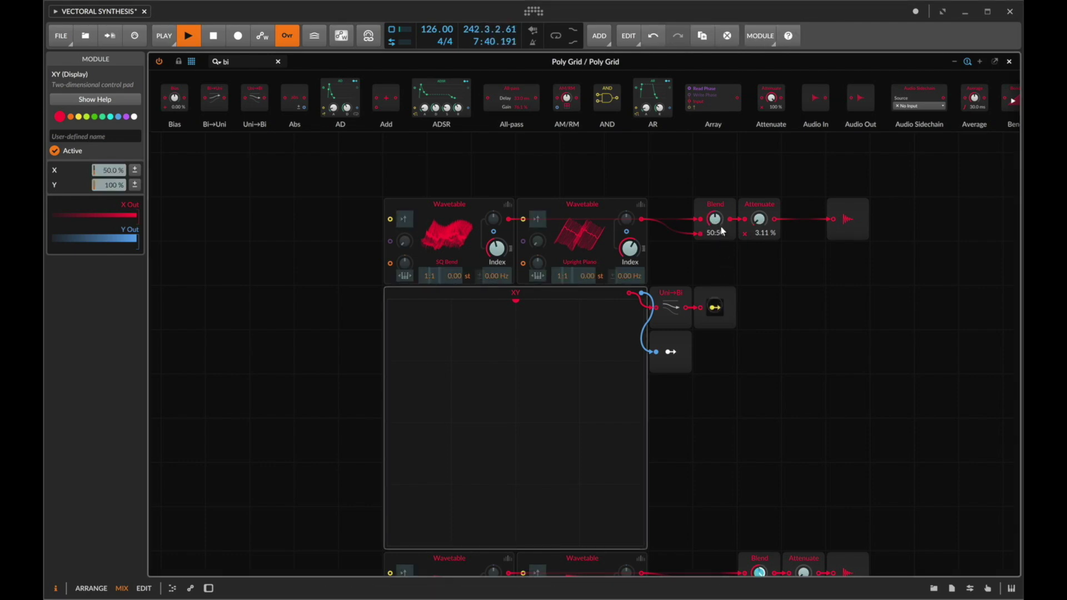
left_click_drag(717, 225, 715, 218)
- Set the X Modulator Out's modulation amount for the upper Blend to 0.5 and end the mapping
left_click(715, 203)
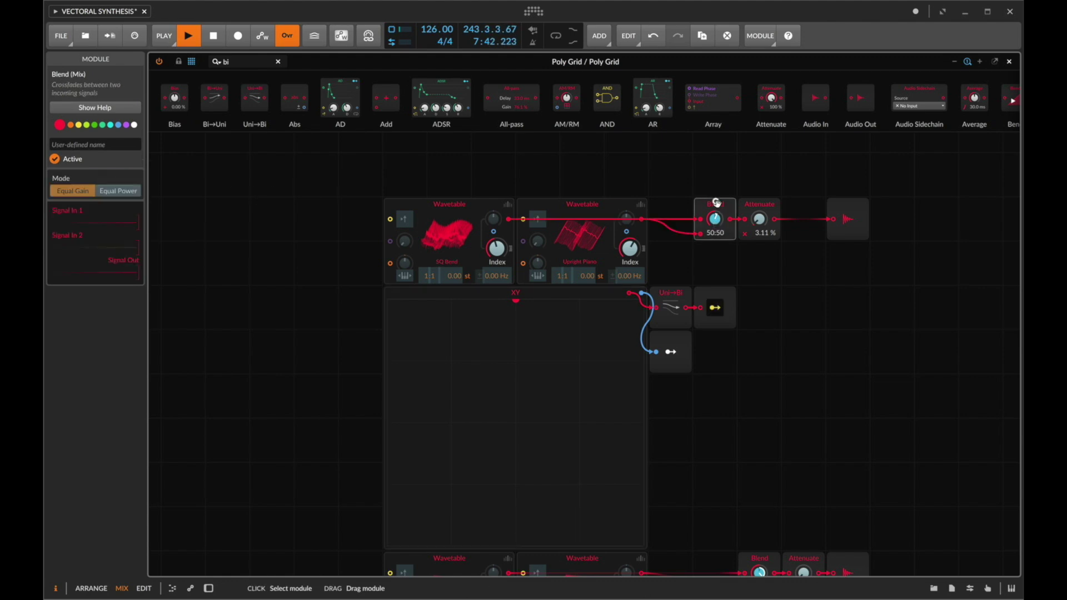
left_click(714, 290)
left_click(128, 235)
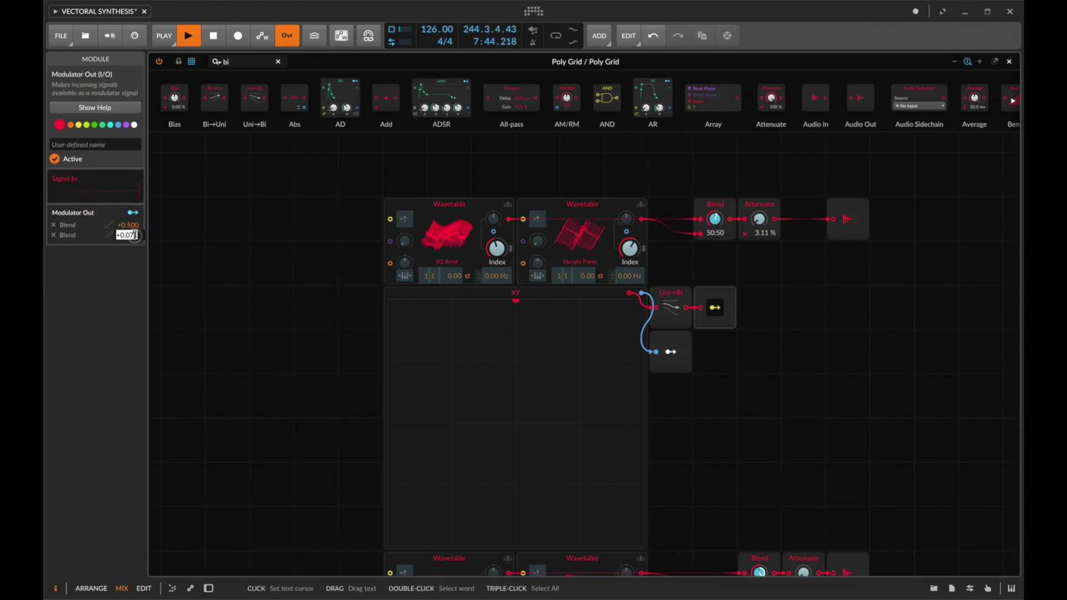
type(".5")
key("Return")
left_click(133, 213)
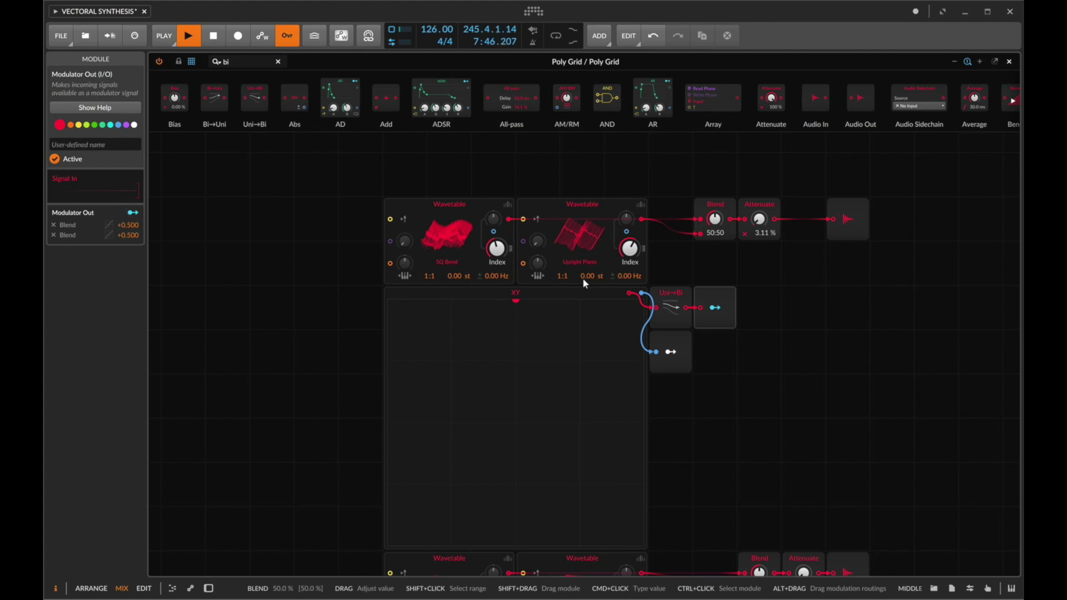
left_click(485, 307)
left_click_drag(484, 307, 414, 294)
key("super+z")
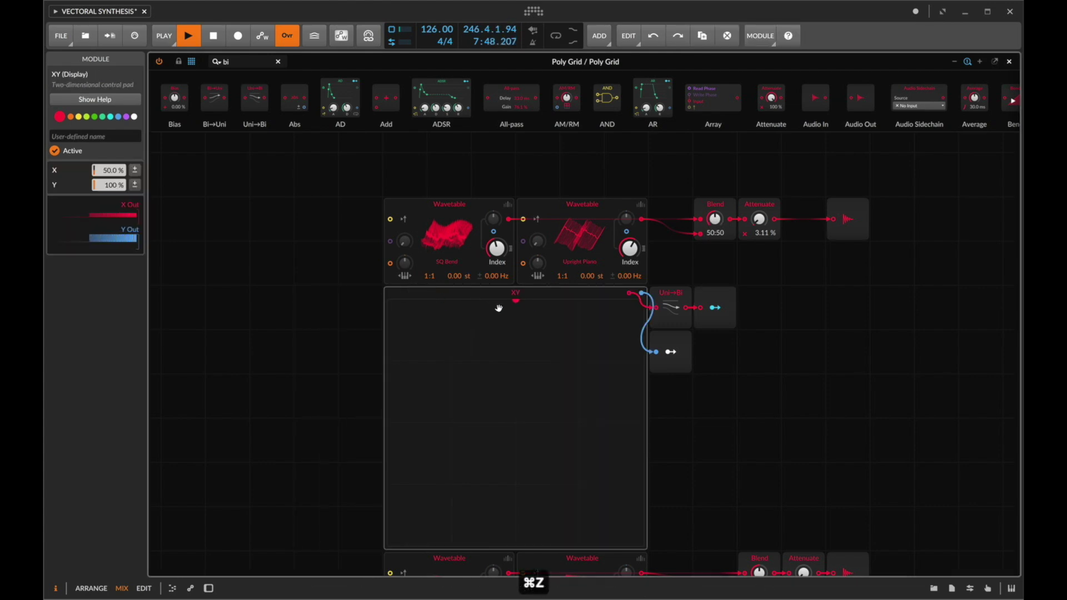
- Sweep the XY pad's point along its upper edge and bring it to the pad's centre, and set the lower Attenuate to 11.1 %
left_click_drag(518, 302, 409, 304)
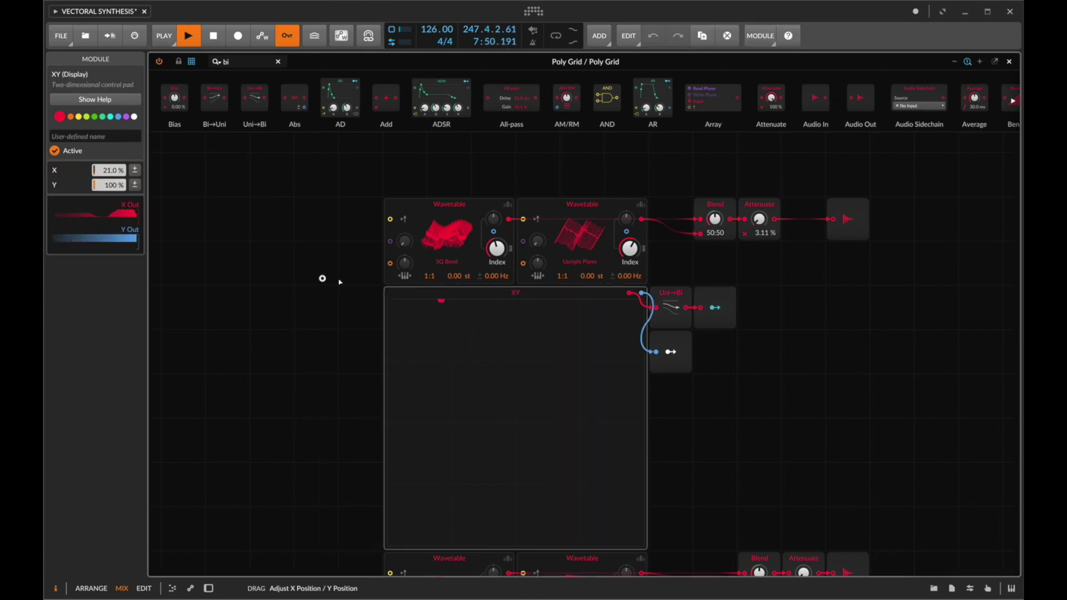
left_click_drag(339, 281, 713, 270)
left_click_drag(518, 428, 517, 426)
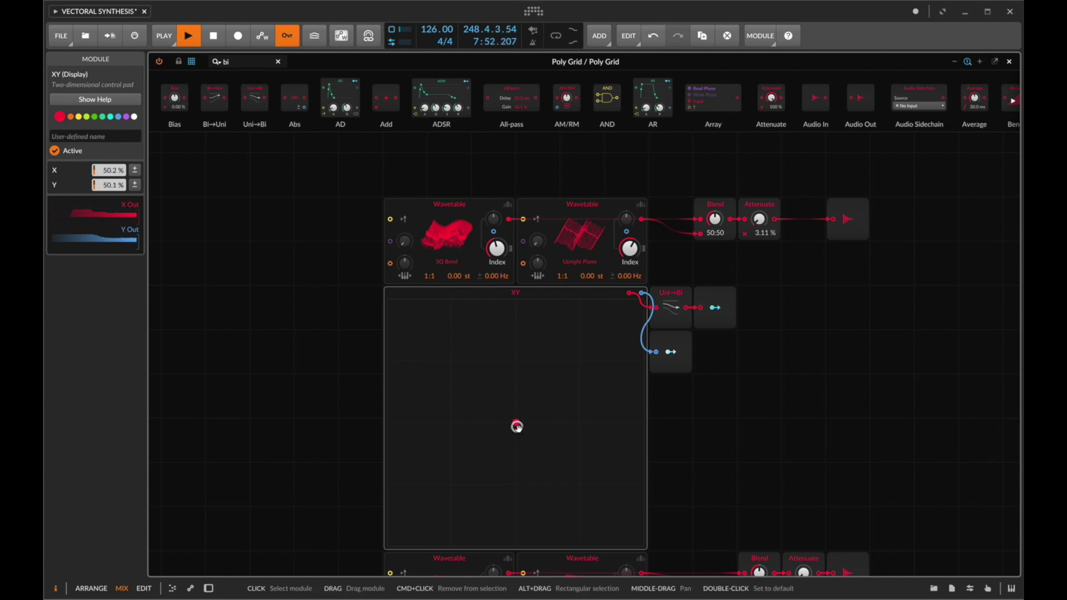
scroll(517, 426, "down", 3)
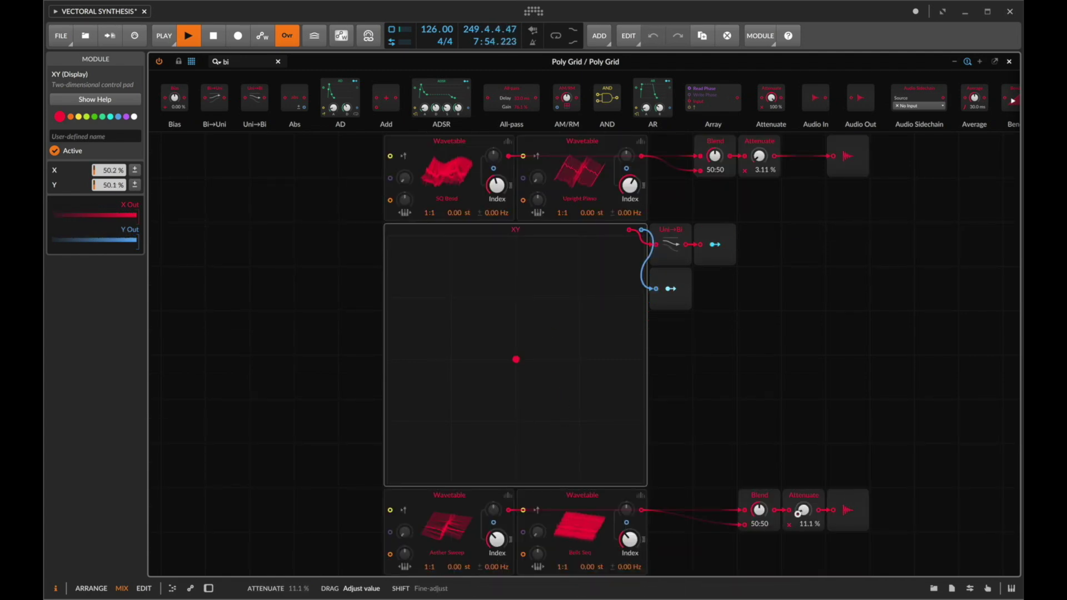
left_click_drag(517, 362, 540, 338)
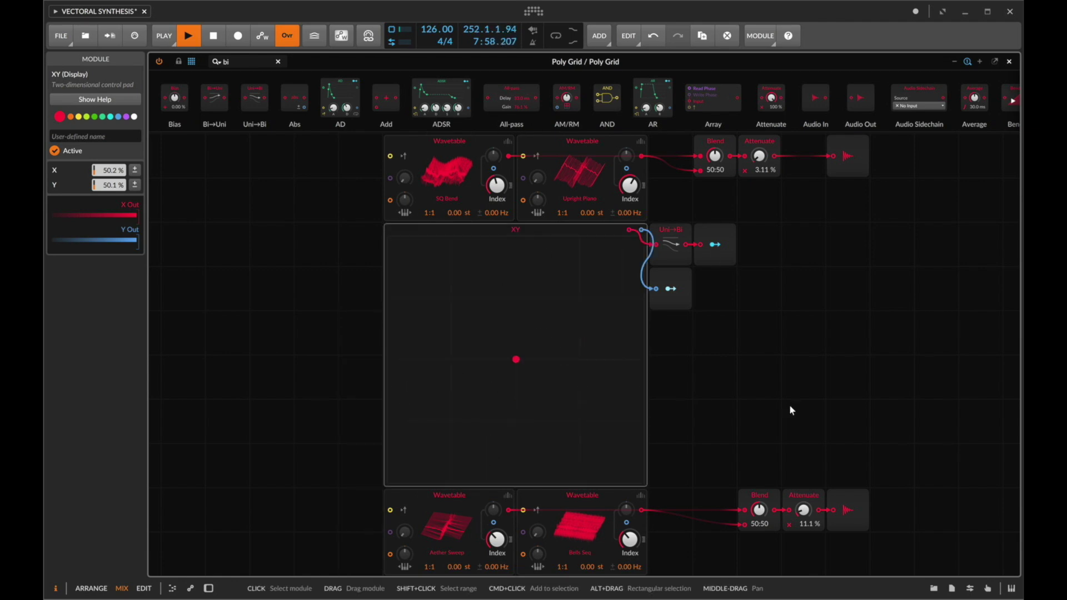
- Move the lower Blend and Attenuate closer to the Wavetables, and paste a copy of the Blend between the two rows
left_click_drag(726, 445, 772, 493)
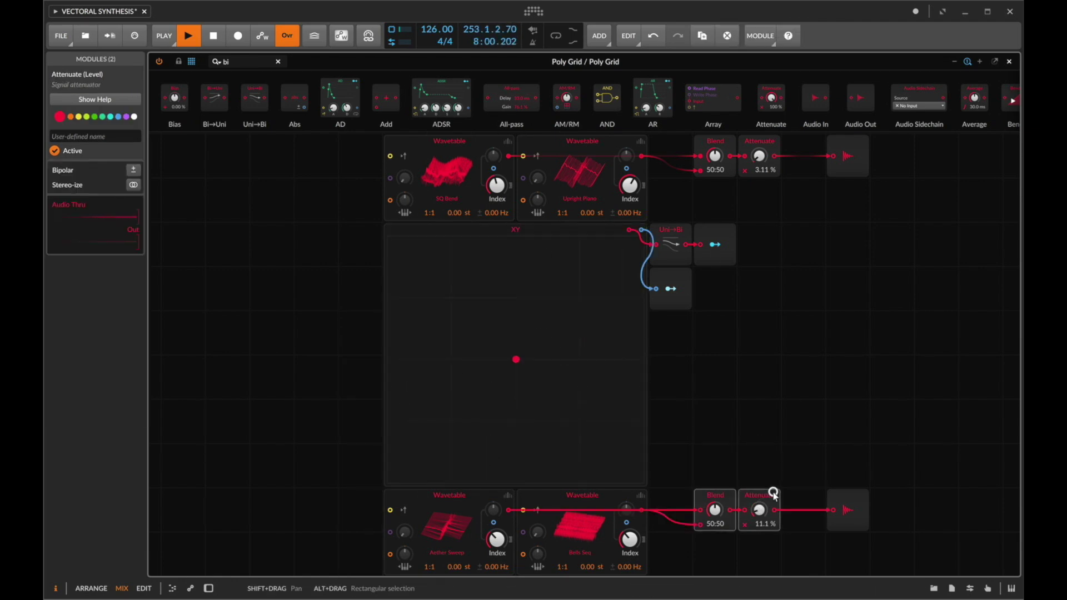
left_click(780, 426)
left_click(714, 492)
key("super+c")
key("super+v")
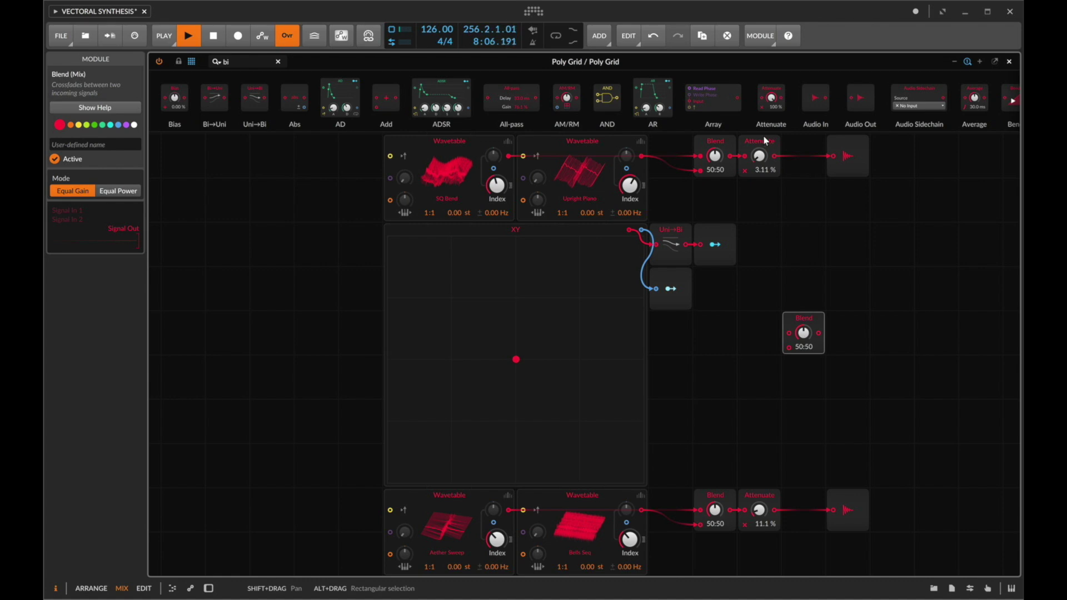
- Move the upper Attenuate and Audio Out beside the new Blend, and delete the lower row's Attenuate and Audio Out
left_click_drag(759, 146, 892, 323)
left_click_drag(847, 159, 936, 336)
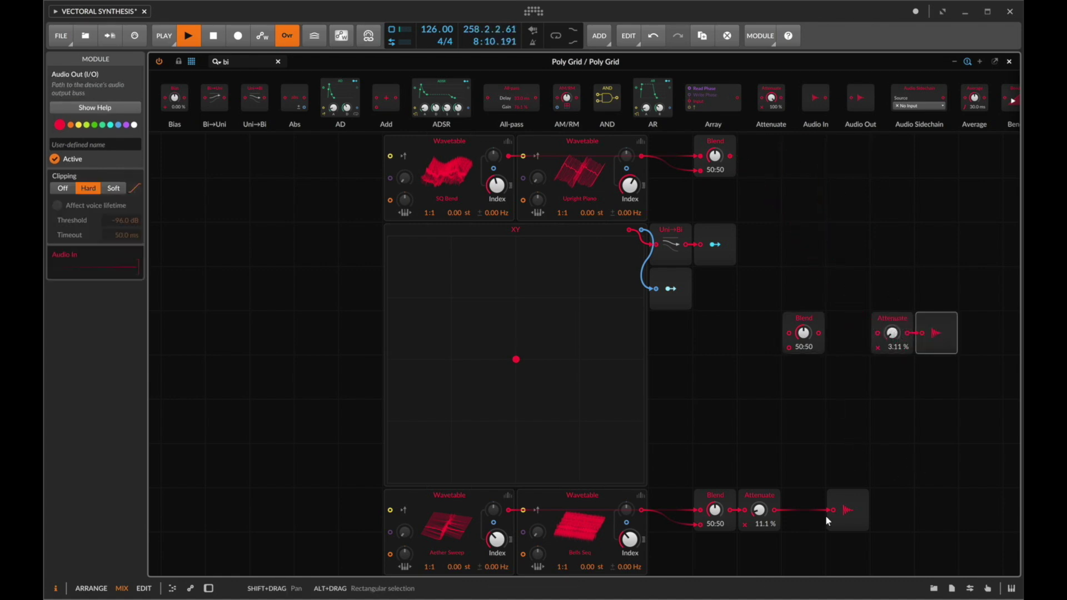
left_click(773, 495)
key("BackSpace")
left_click(858, 507)
key("BackSpace")
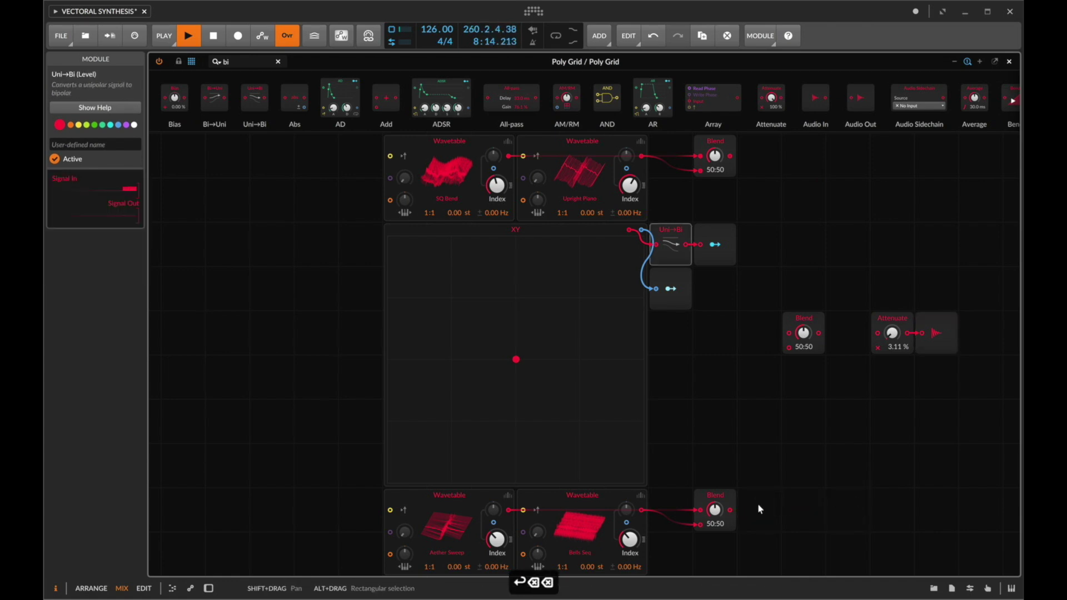
- Wire both rows' Blends through the new Blend into the Attenuate, and set that Attenuate to 13.3 %
left_click_drag(730, 511, 789, 348)
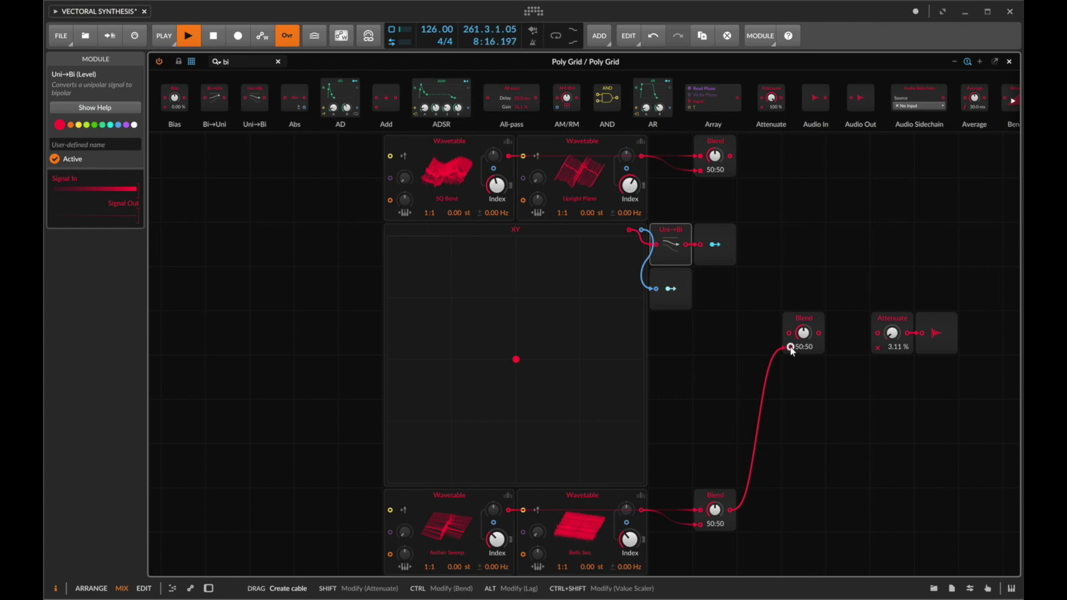
mouse_move(790, 283)
left_mouse_down()
mouse_move(788, 333)
mouse_move(878, 333)
left_mouse_up()
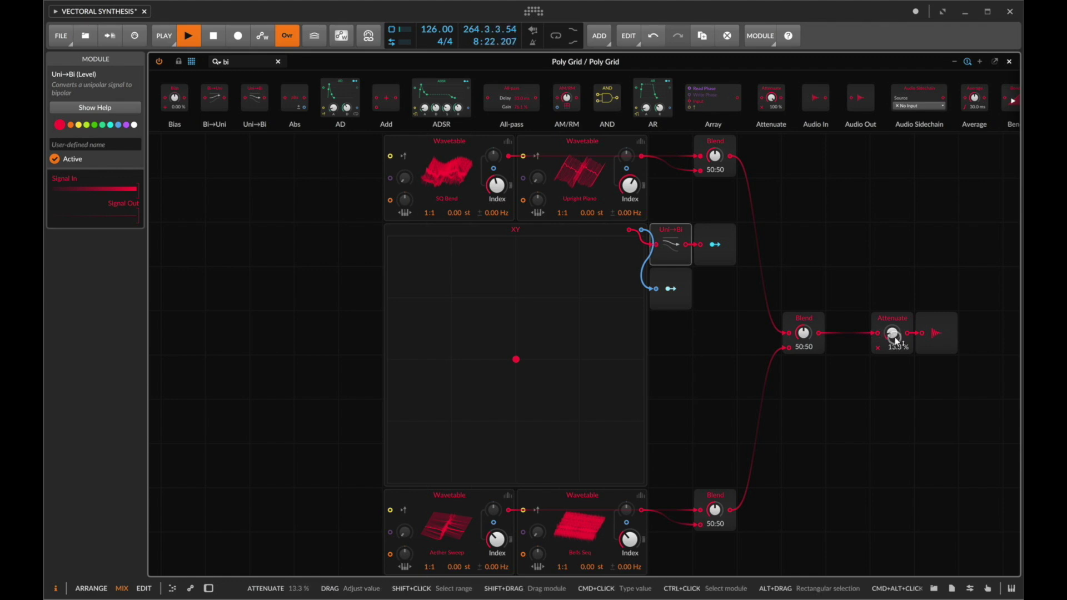
- Insert a copy of the Uni→Bi module between the XY pad's Y output and its Modulator Out, wiring the signal through it
left_click_drag(672, 274, 708, 269)
left_click(665, 221)
left_click(665, 227)
key("super+c")
left_click(658, 281)
key("super+v")
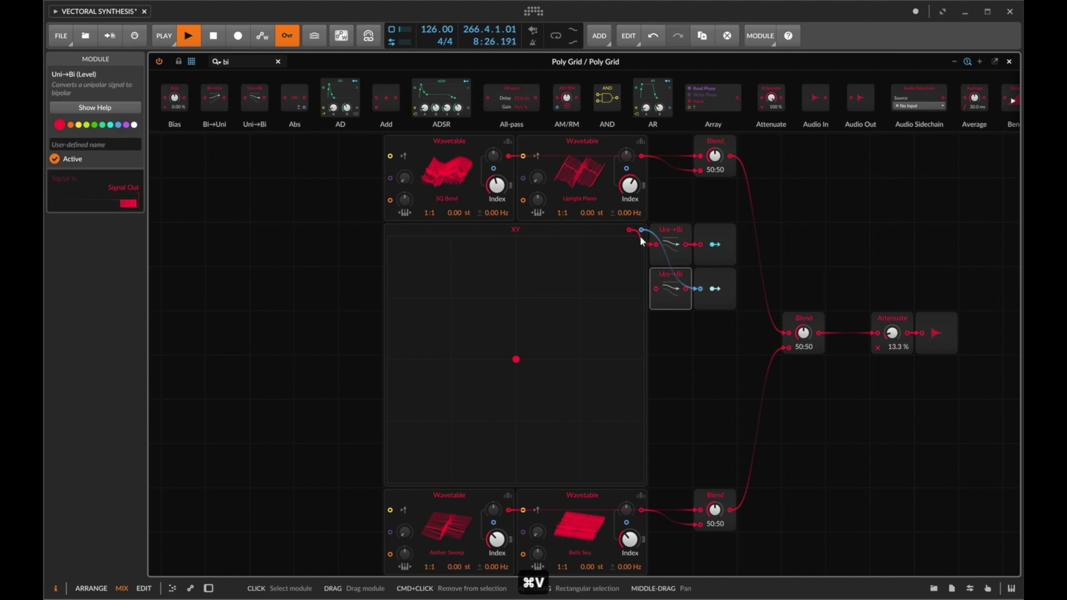
left_click_drag(642, 230, 656, 289)
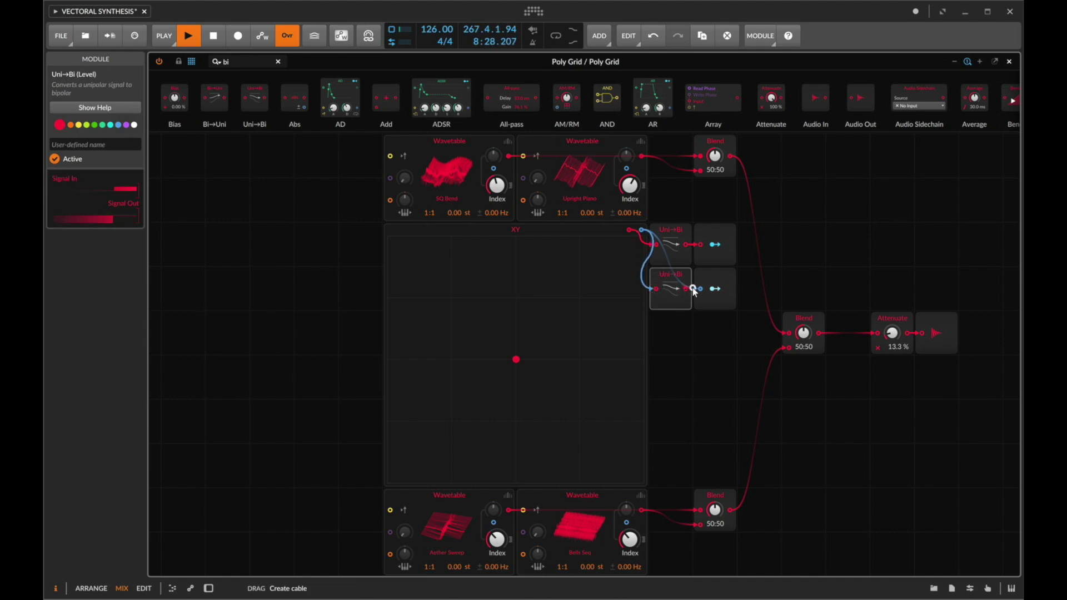
- Map the Y axis's Modulator Out onto the new middle Blend with a modulation amount of 0.5
left_click(715, 289)
left_click_drag(801, 352, 802, 348)
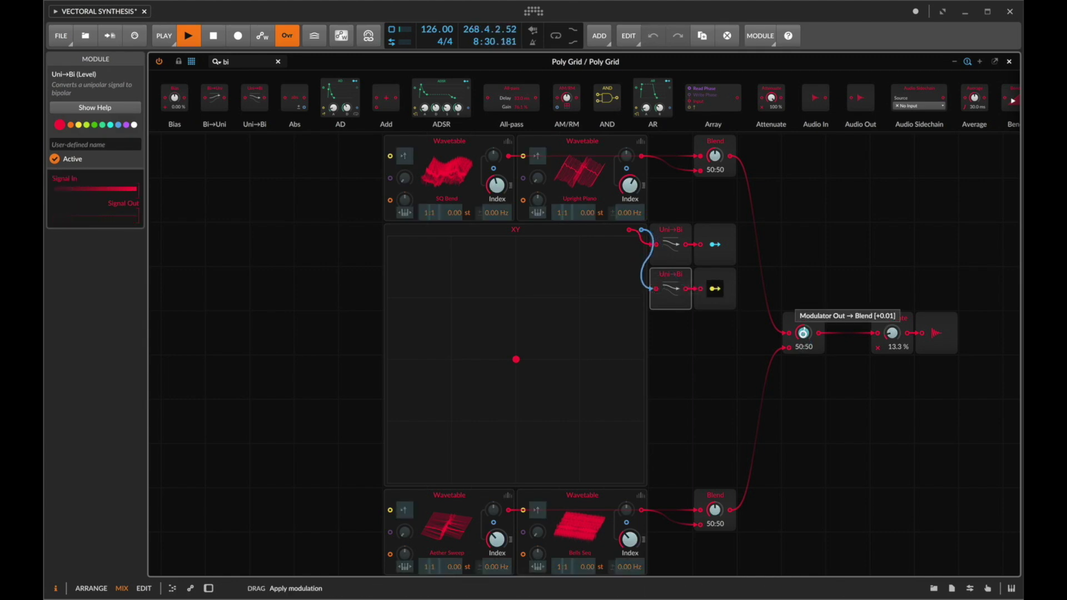
left_click(723, 271)
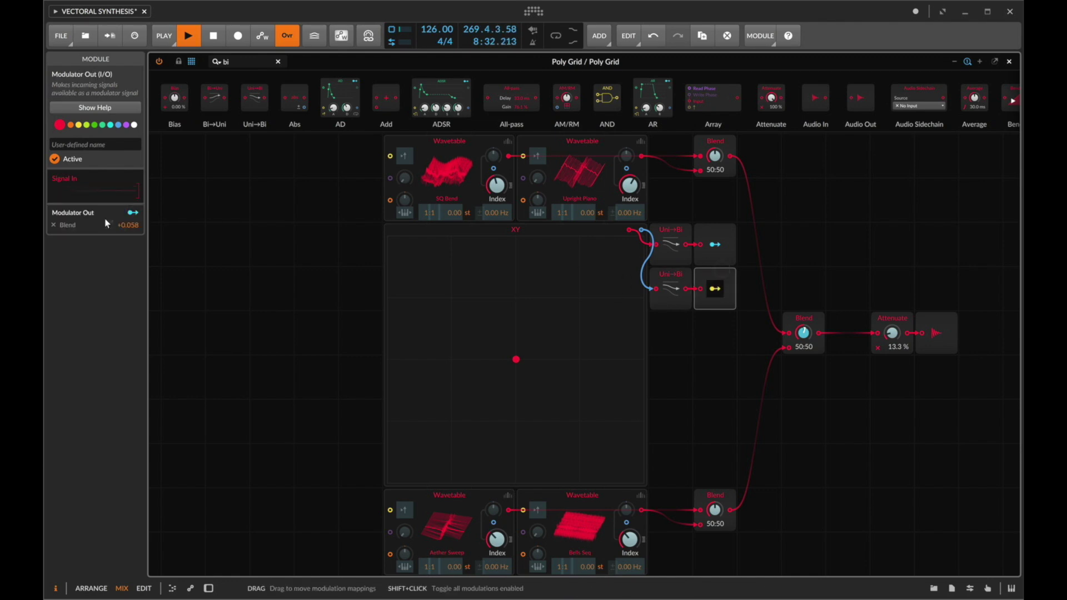
double_click(128, 225)
type(".5")
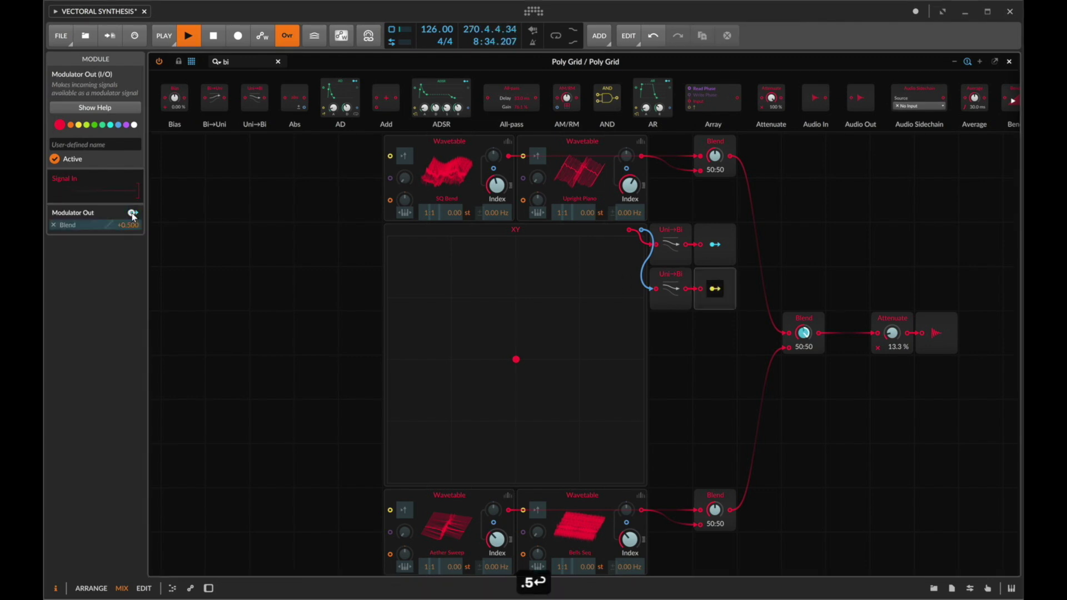
key("Return")
- Sweep the XY pad's point around the whole pad and return it to the centre to test both modulations
left_click_drag(521, 366, 450, 397)
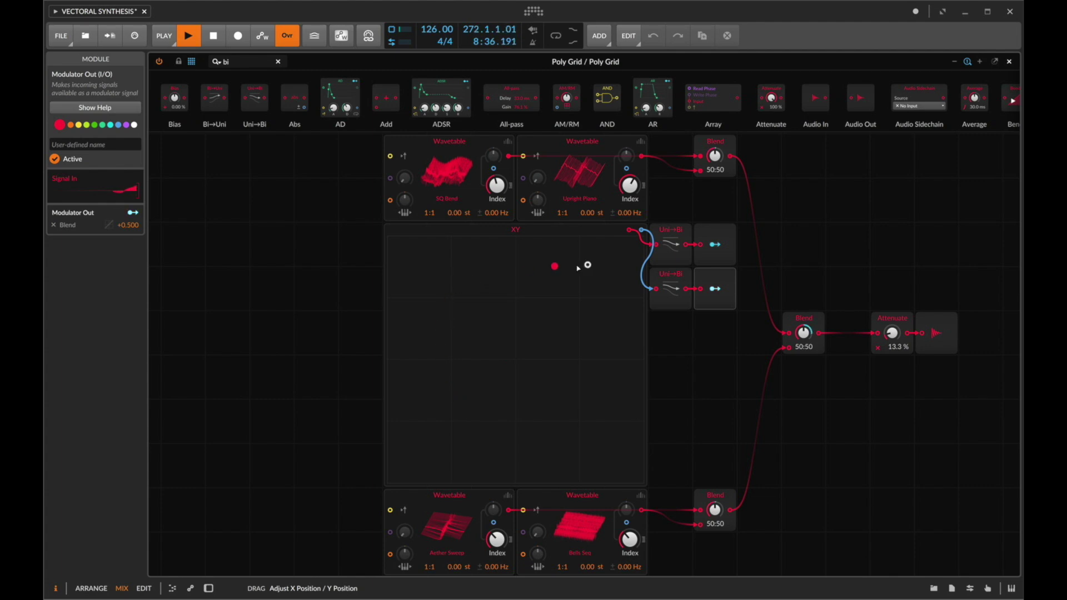
left_click_drag(700, 459, 700, 300)
left_click_drag(579, 491, 502, 420)
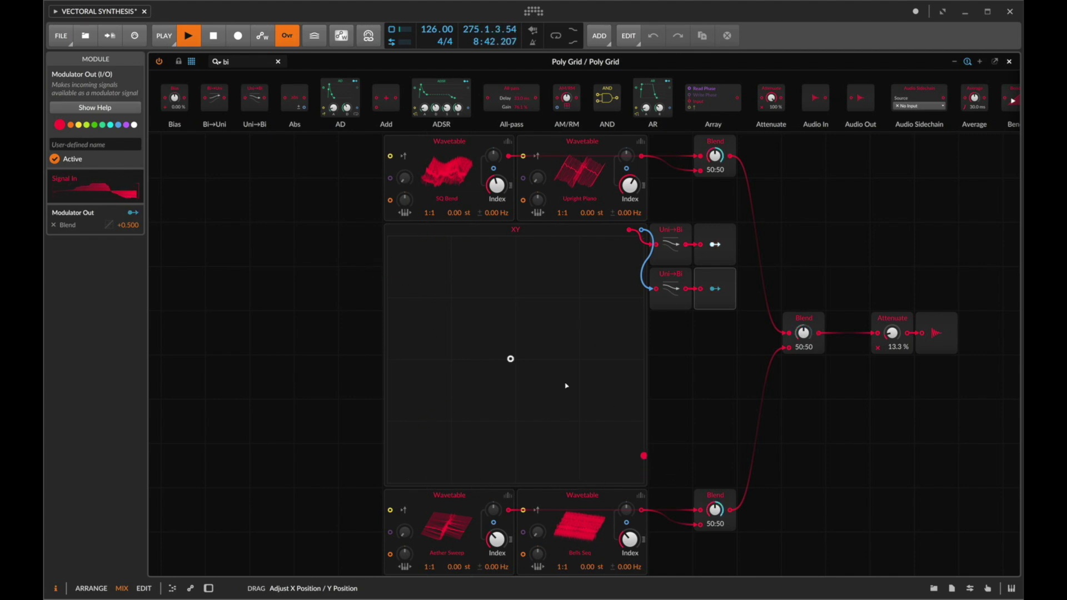
left_click_drag(566, 386, 515, 363)
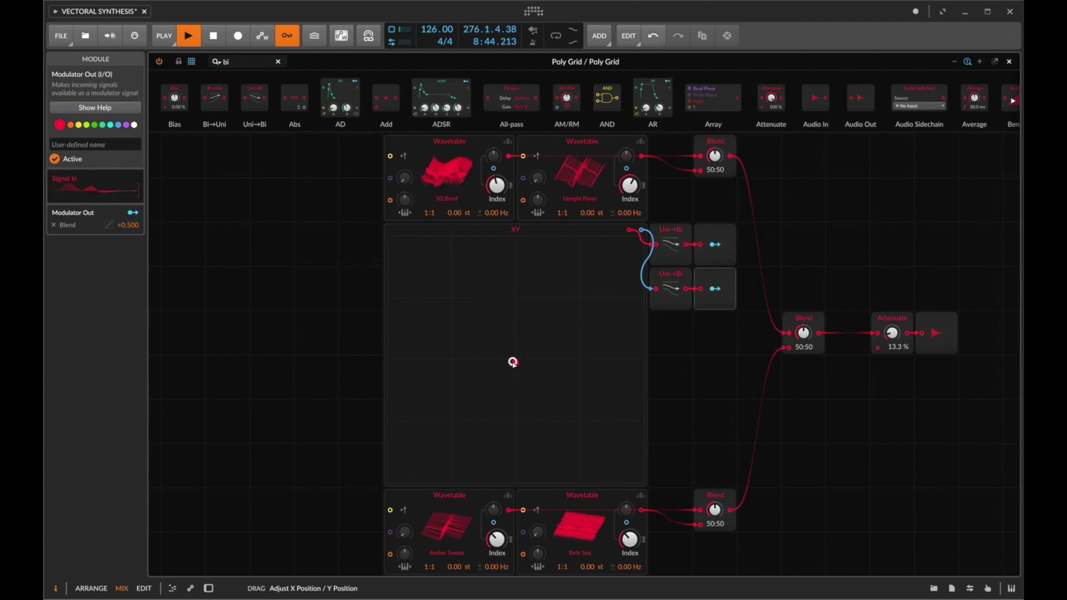
- Add an ADSR between the Attenuate and the Audio Out, and delete the Attenuate
left_click(226, 60)
type("att")
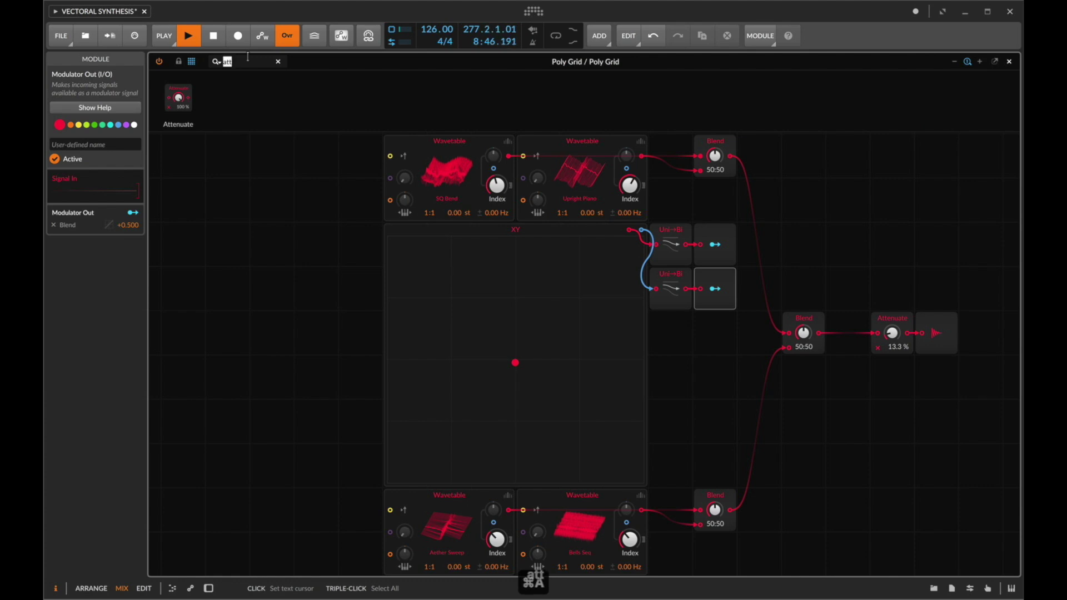
type("ad")
left_click_drag(281, 100, 908, 335)
scroll(909, 334, "right", 2)
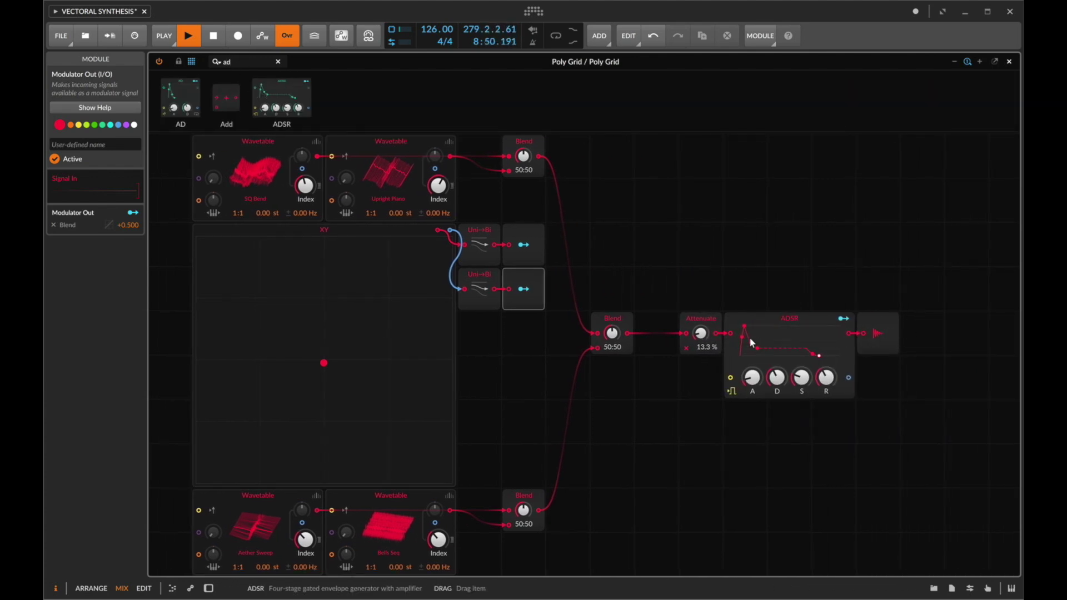
left_click(697, 319)
key("Delete")
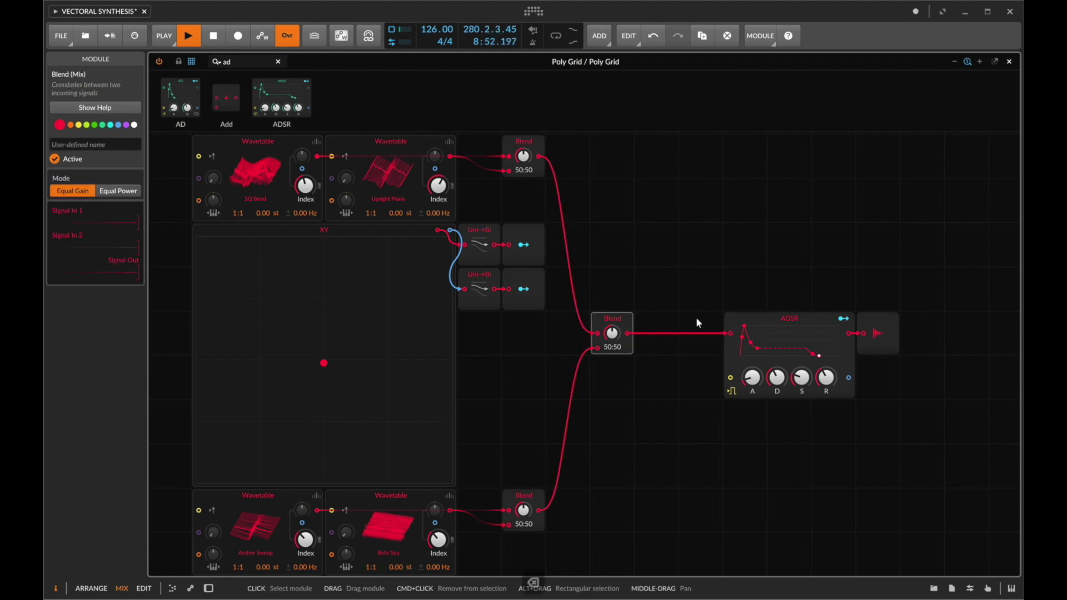
- Show the device chain and set the Poly Grid's output level to -19 dB
key("d")
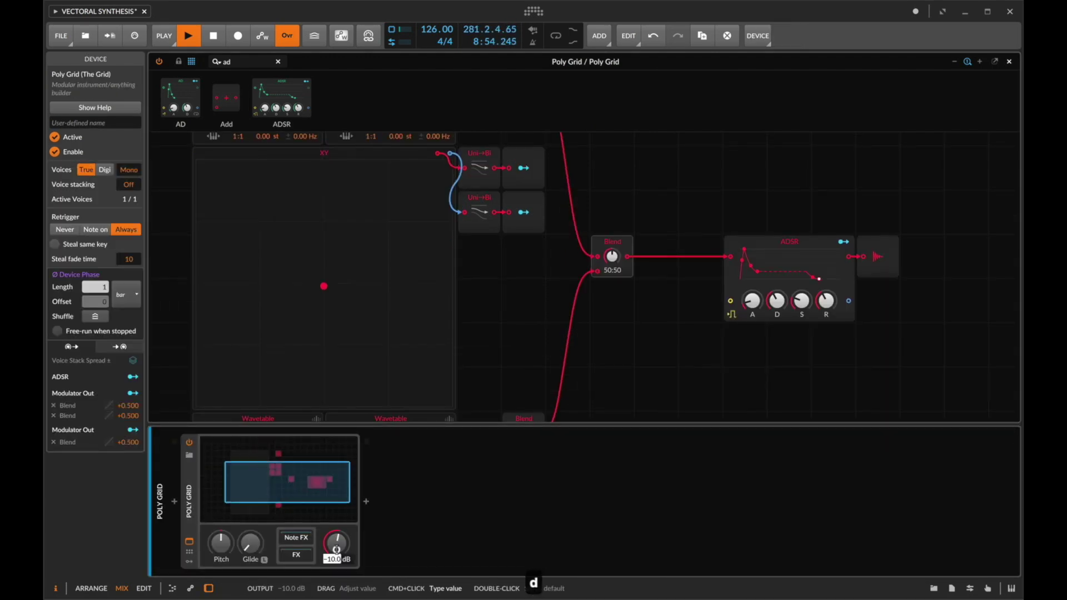
key("Return")
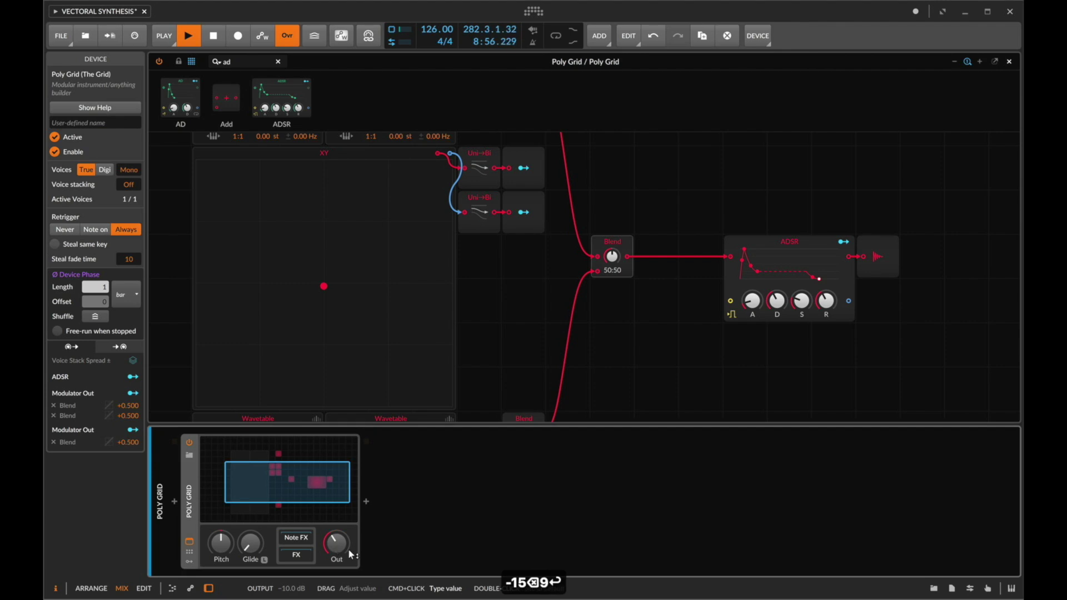
- Play a note and raise the ADSR's attack to about 2.33 s, along with its decay, sustain and release
key("a")
left_click_drag(745, 307, 745, 298)
left_click_drag(770, 306, 770, 295)
left_click_drag(793, 306, 793, 294)
left_click_drag(818, 306, 818, 292)
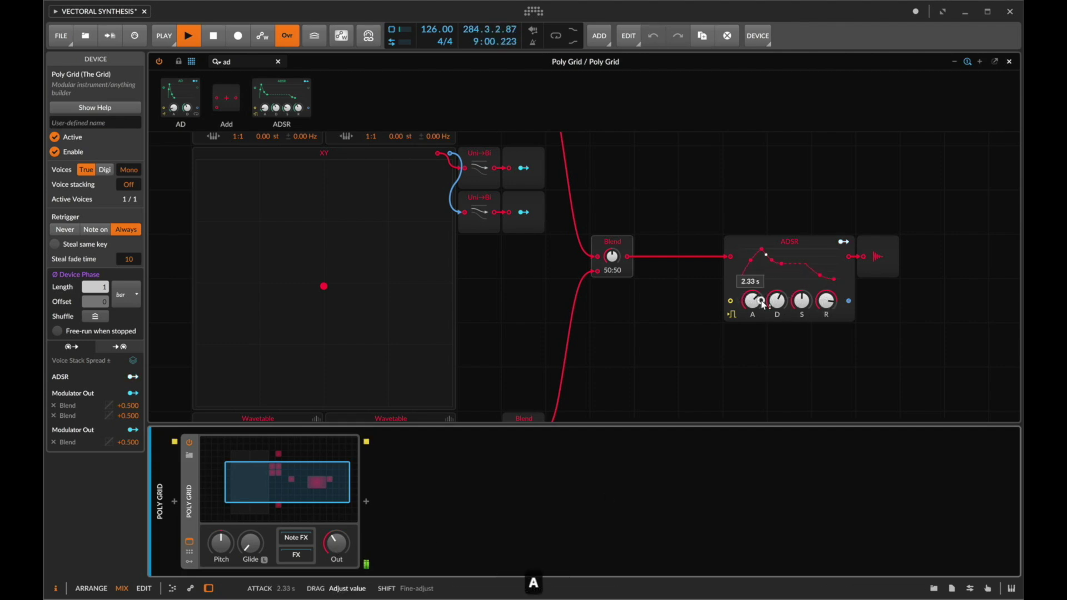
- Sweep the XY pad's point between its upper corners and down to just left of the centre while the note sounds
left_click_drag(308, 275, 411, 202)
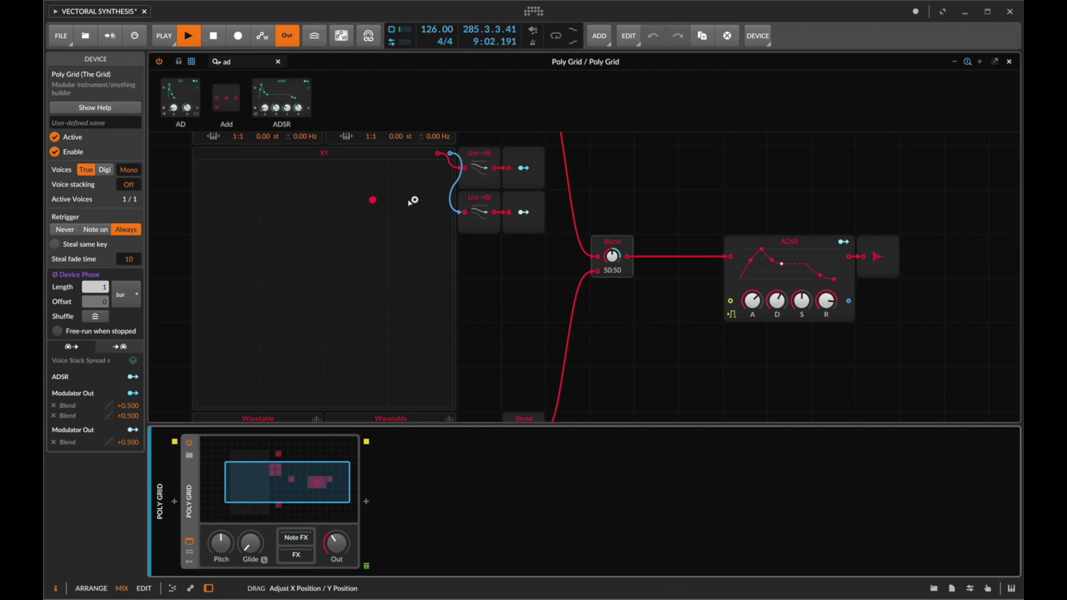
left_click_drag(245, 187, 303, 286)
scroll(254, 268, "up", 3)
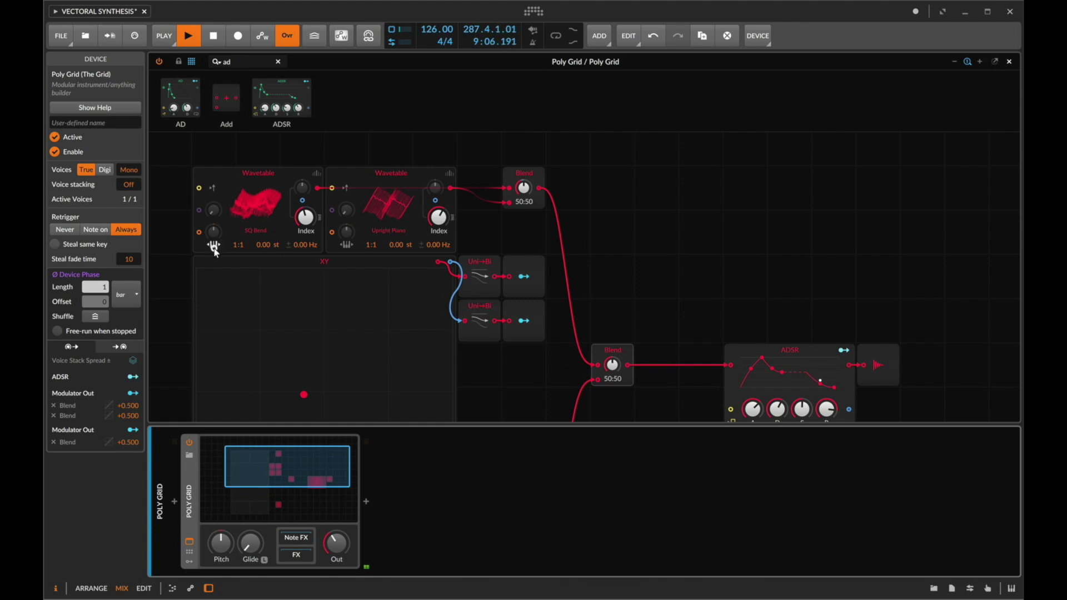
- Change the Poly Grid from mono to 10 voices and play several overlapping notes
scroll(347, 361, "down", 3)
scroll(349, 362, "down", 1)
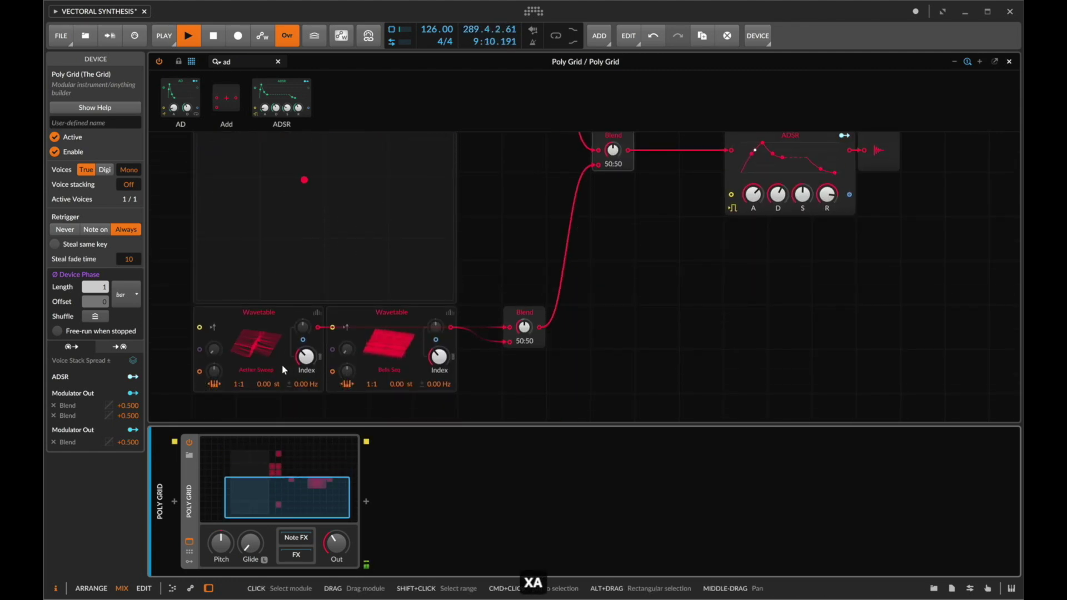
scroll(281, 365, "up", 2)
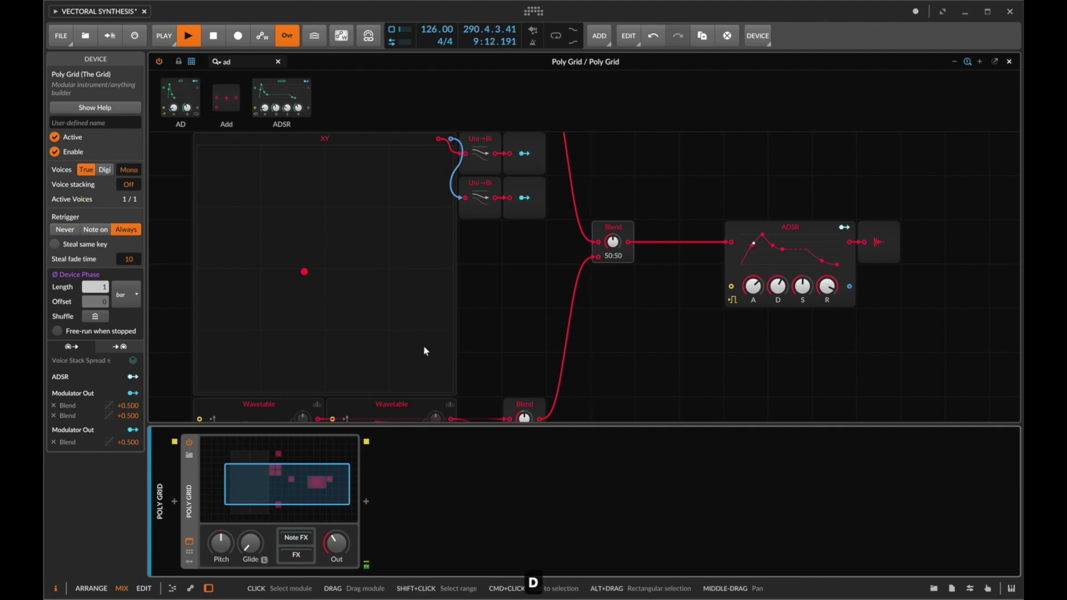
left_click(133, 174)
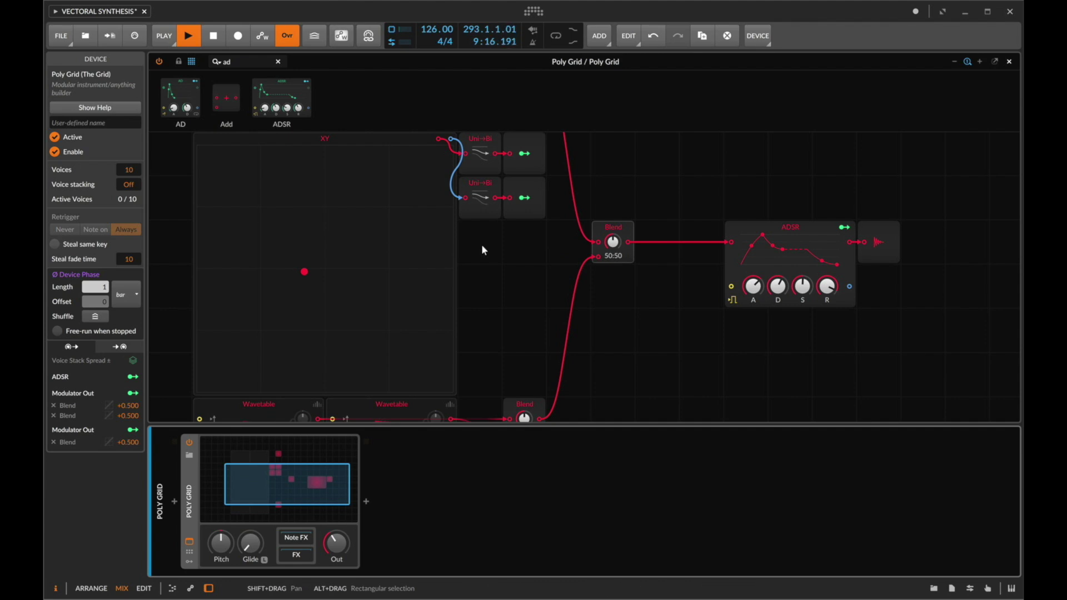
key("g")
key("k")
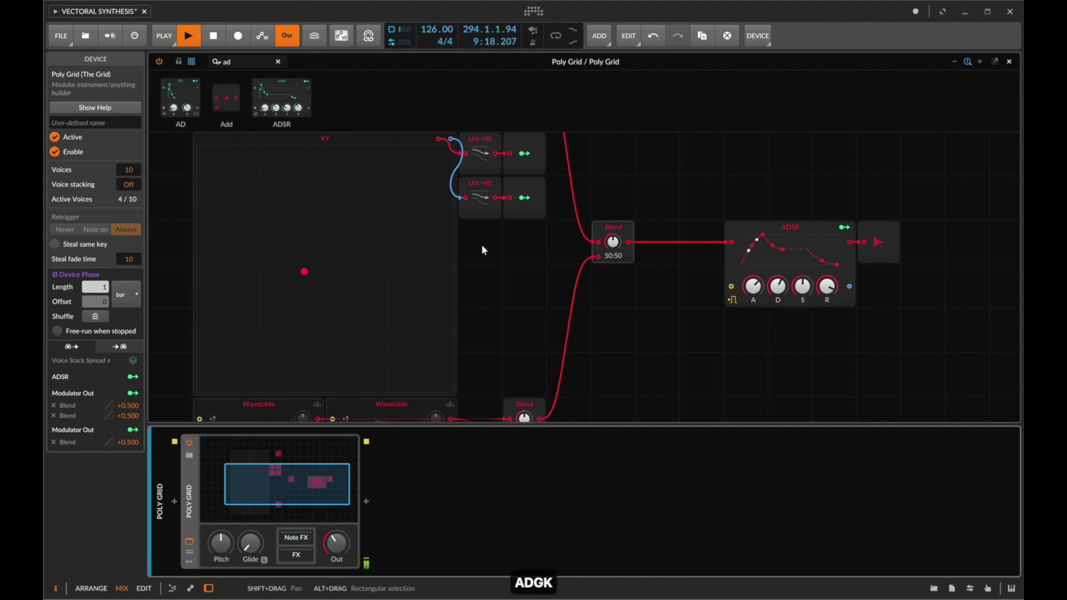
key("h")
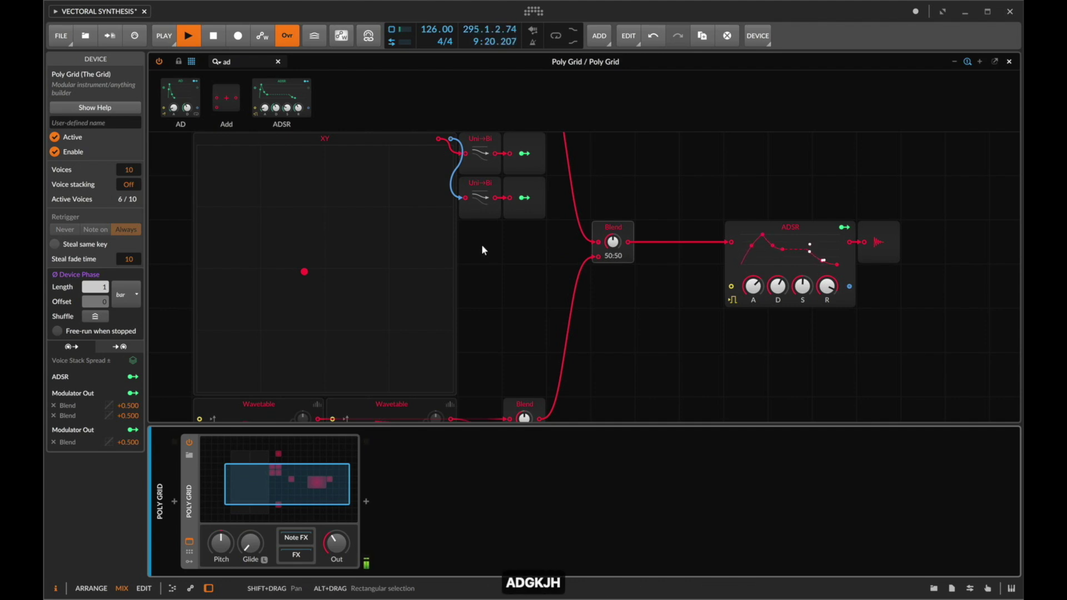
- Move the ADSR module directly beside the final Blend and bring the device chain back into view
key("d")
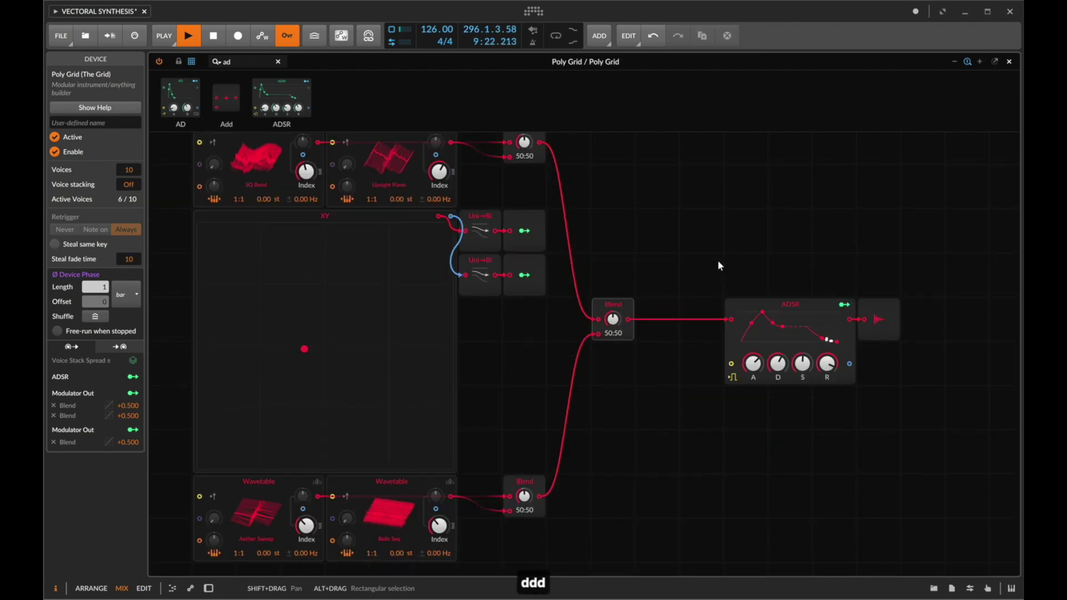
left_click_drag(788, 316, 699, 315)
key("d")
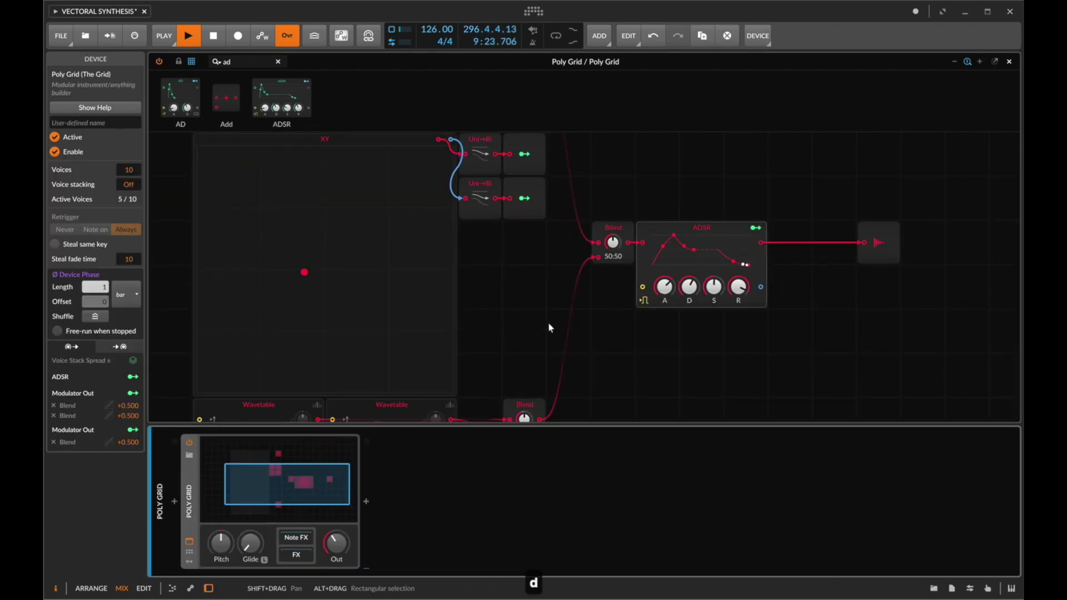
- Add a Reverb device after the Poly Grid
left_click(368, 504)
type("rev")
key("Return")
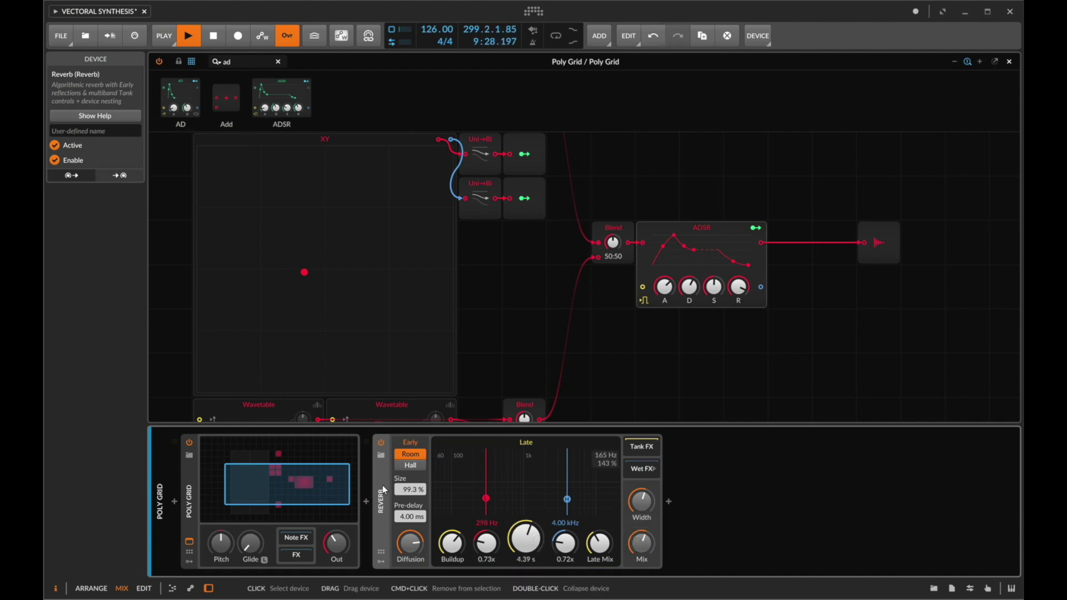
- Add a Delay-2 device and move it behind the Reverb at the end of the chain
left_click(365, 503)
type("del")
key("Down")
key("Down")
key("Return")
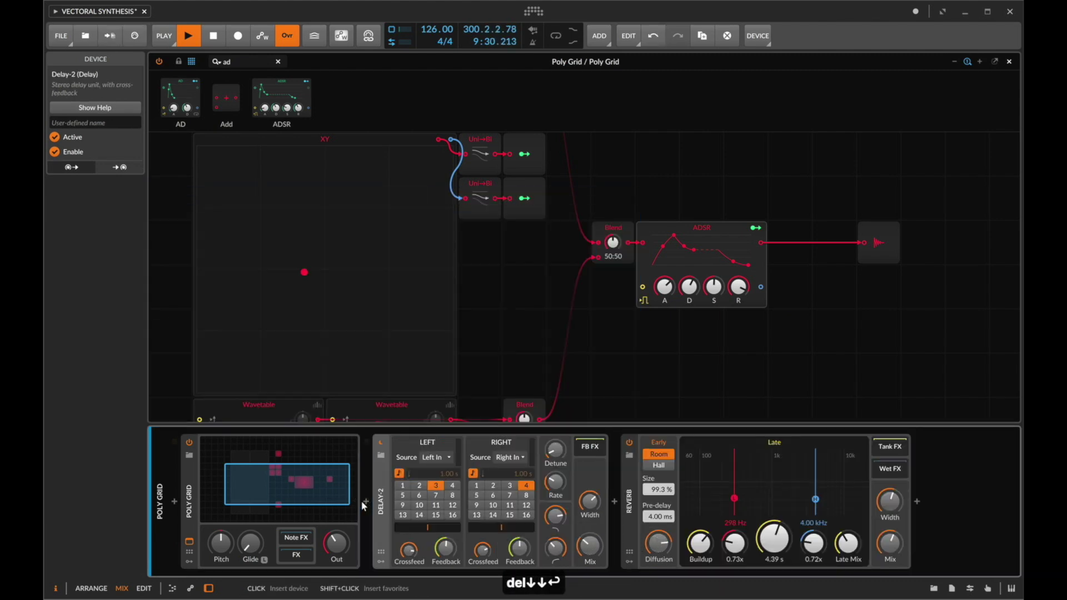
left_click_drag(380, 507, 918, 528)
- Play several notes to audition the patch through the Reverb and Delay-2
key("a")
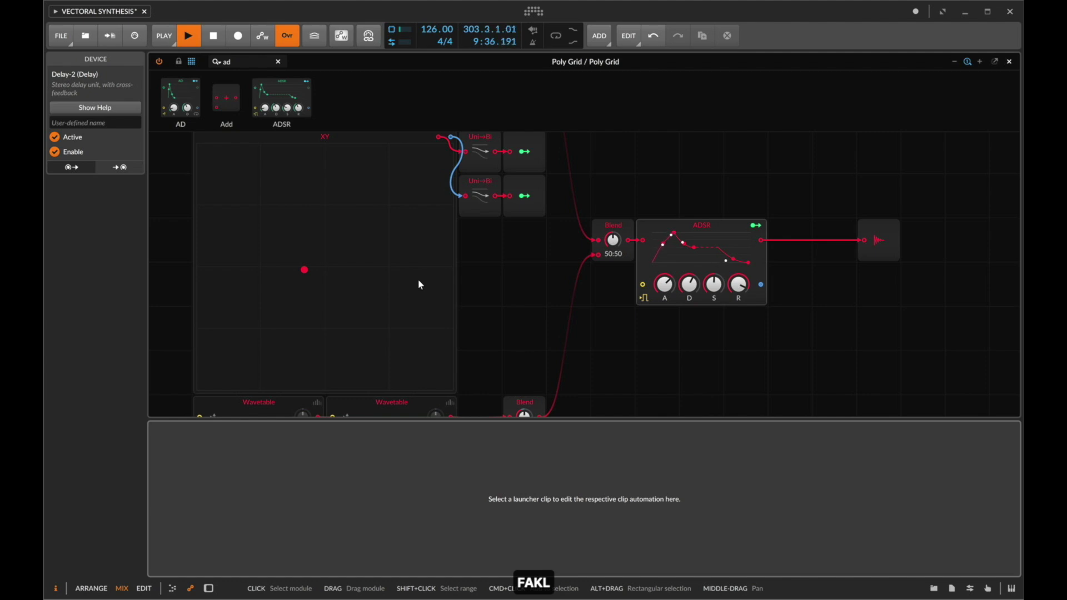
key("h")
key("d")
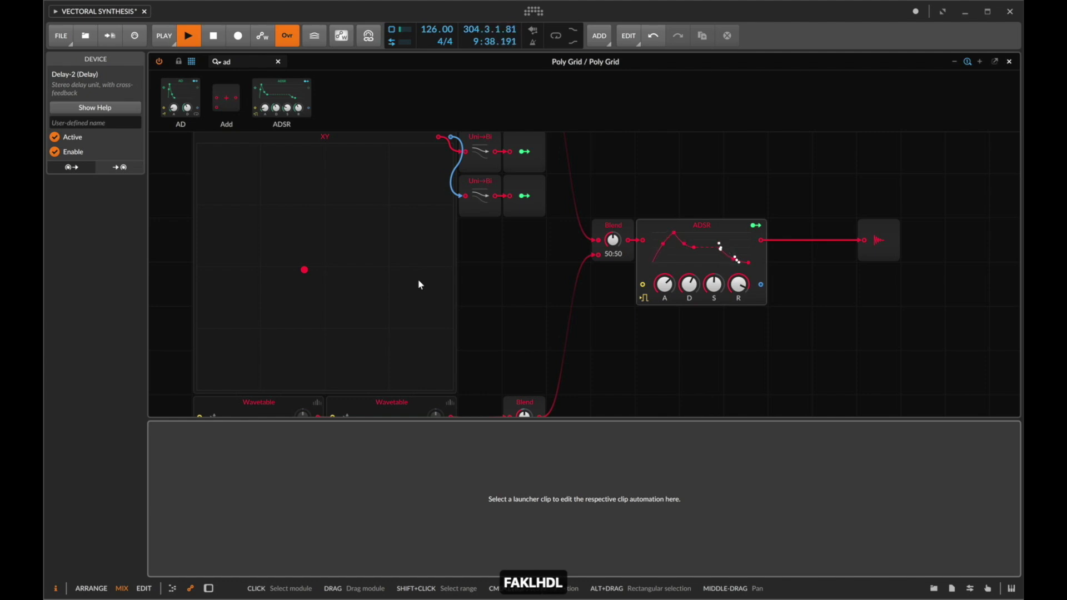
key("d")
key("d")
key("d")
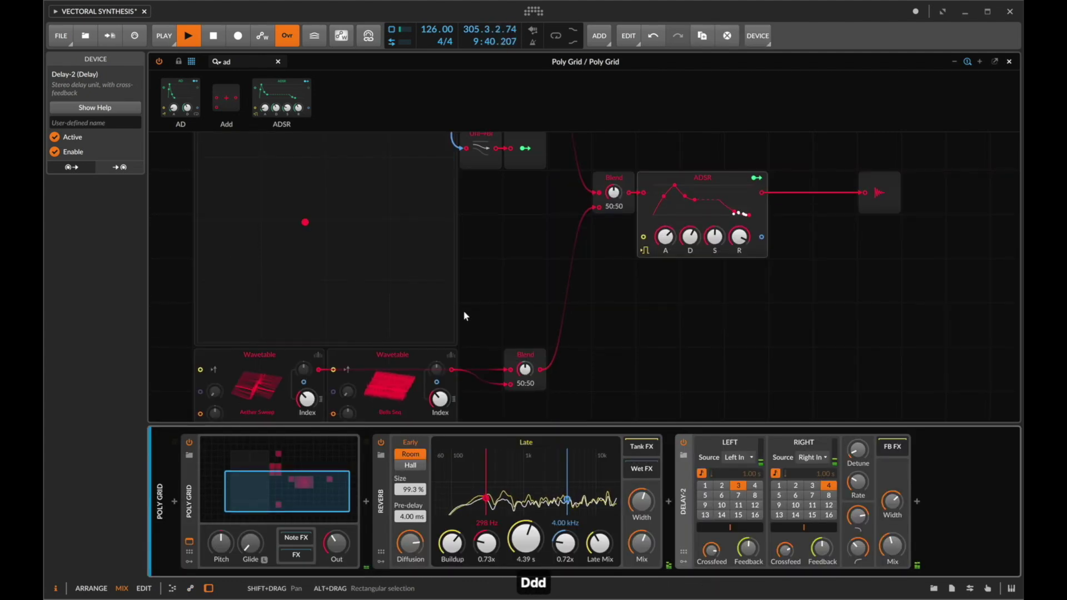
- Set the unison of all four Wavetable oscillators to 16 voices in Complex mode
left_click(318, 435)
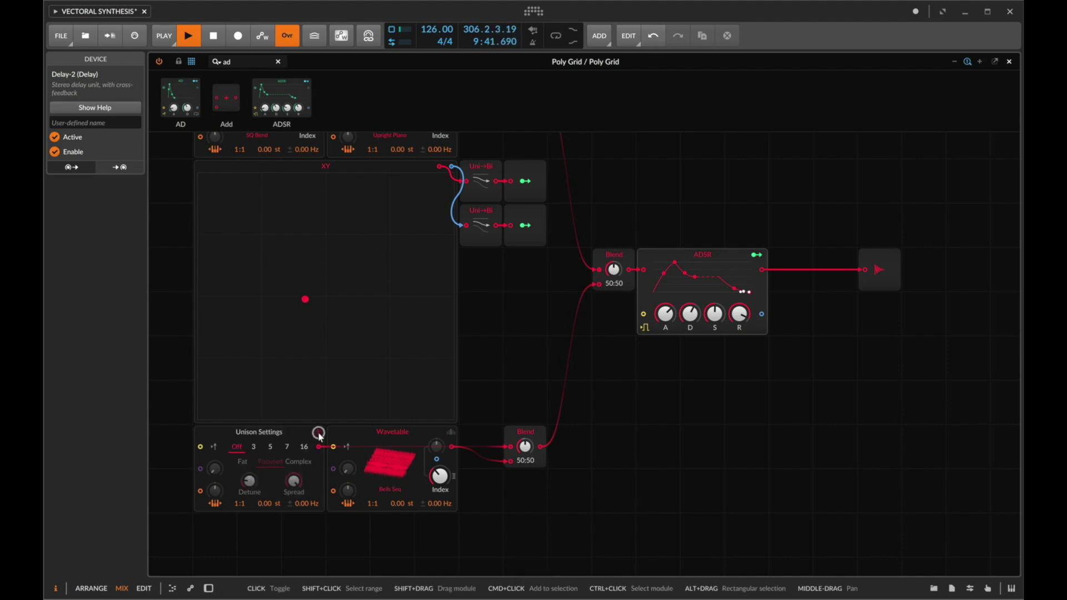
left_click(451, 431)
scroll(442, 460, "up", 5)
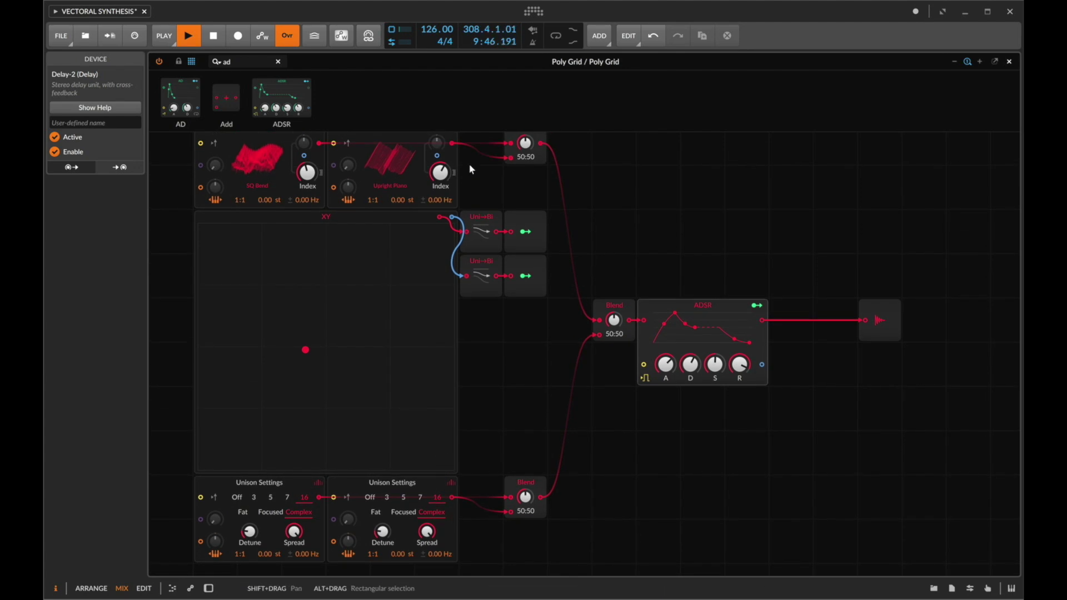
left_click(449, 162)
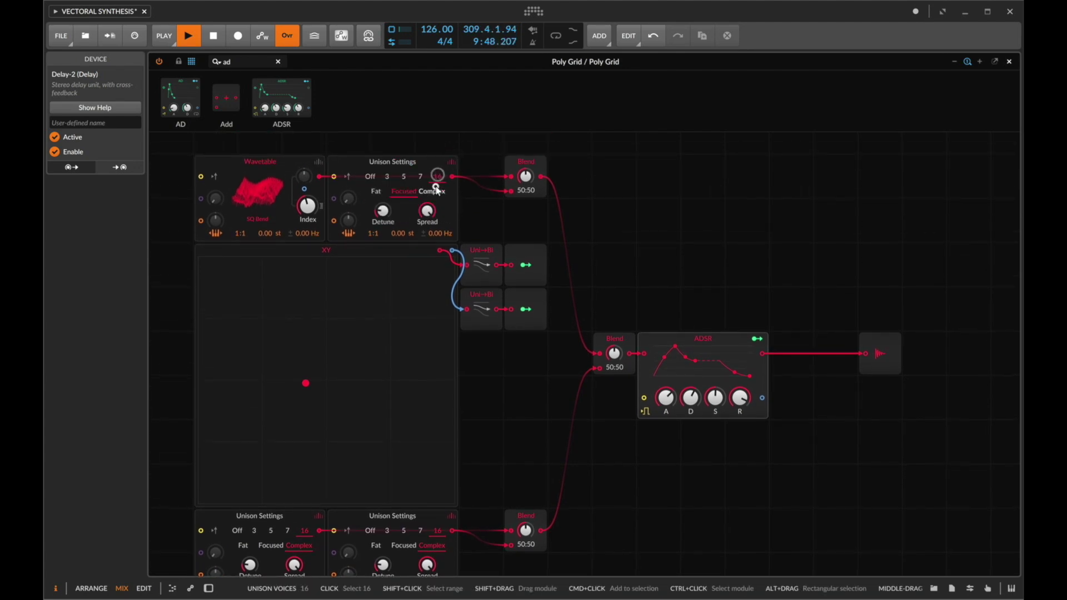
left_click(312, 162)
left_click(305, 177)
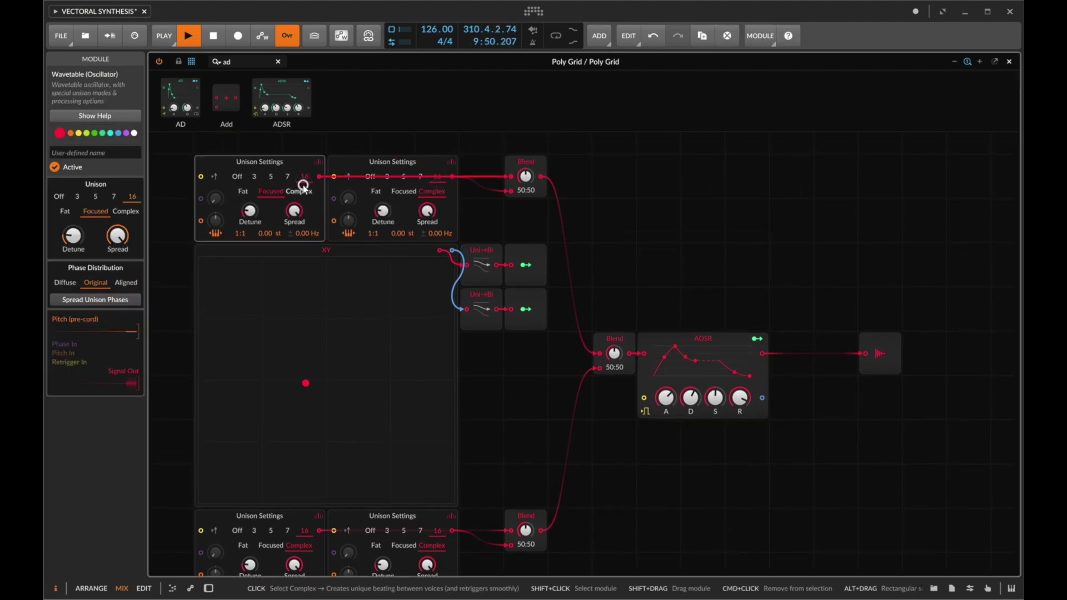
- Play notes while sweeping the XY pad's point to the upper-left corner and back near the centre
key("a")
key("f")
key("a")
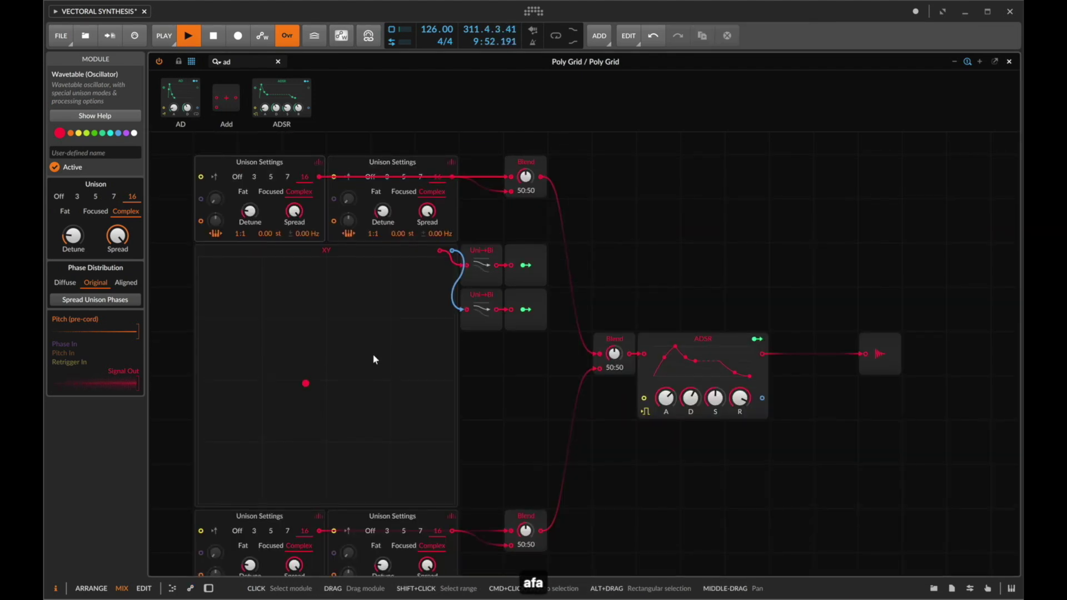
left_click_drag(308, 383, 246, 304)
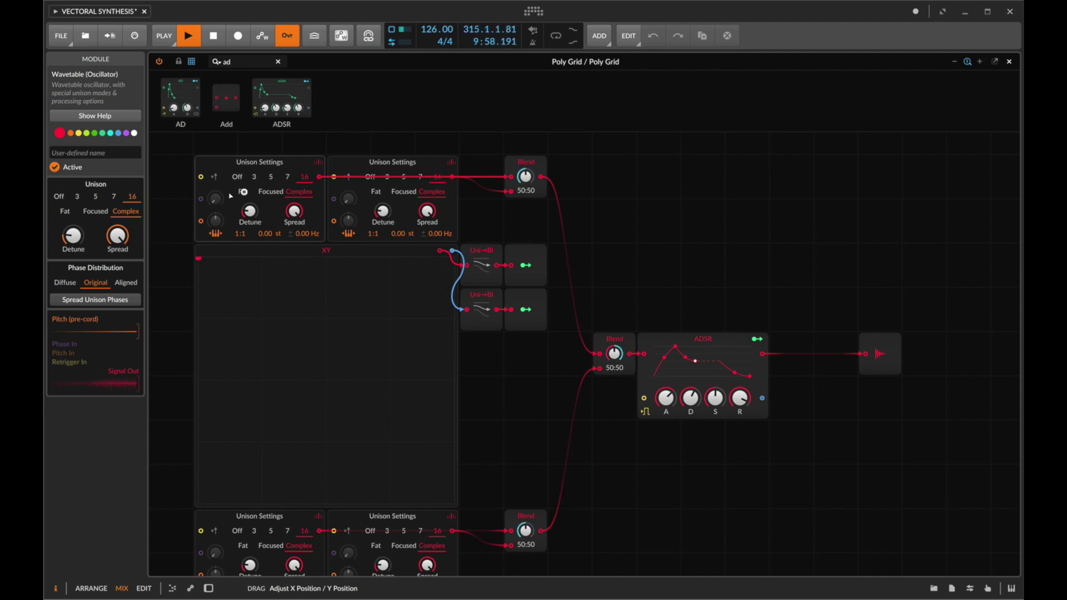
left_click_drag(360, 428, 332, 346)
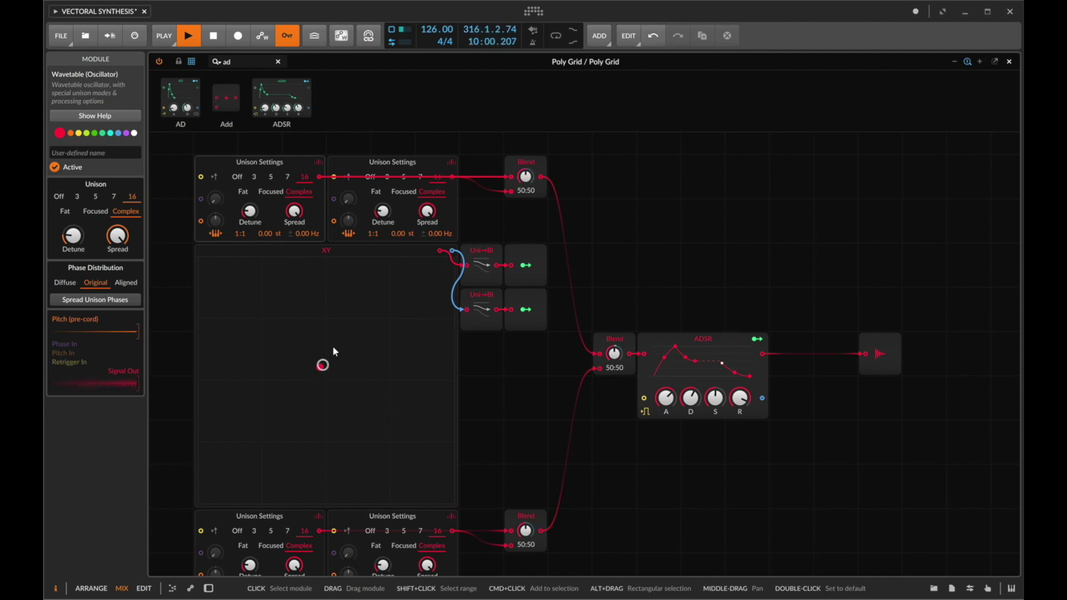
left_click(322, 365)
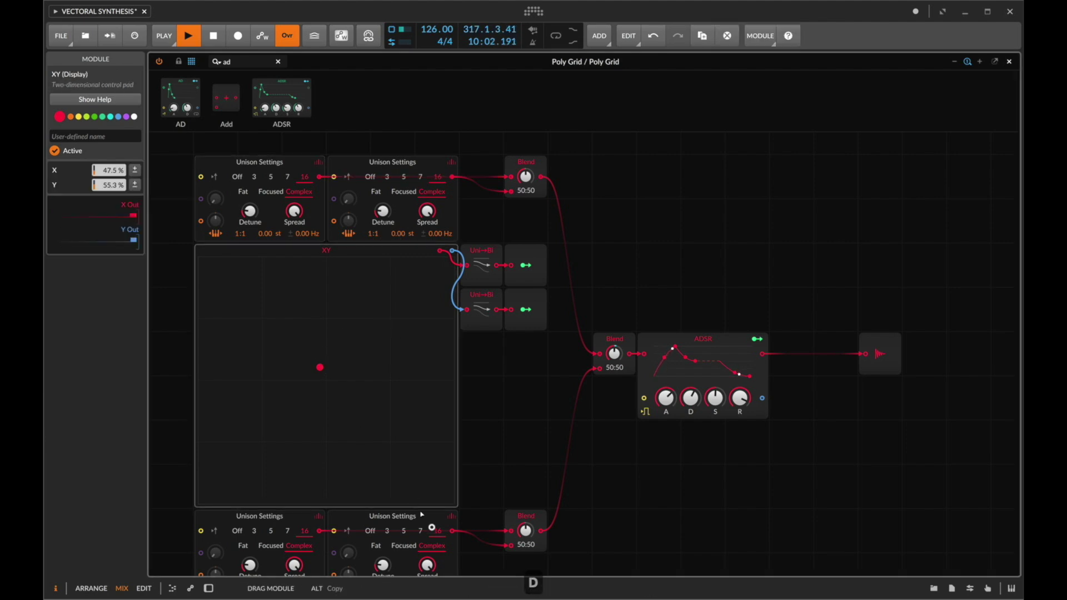
- Move the XY point to the pad's upper-right corner and set the Upright Piano Wavetable's pitch ratio to 1:2 while playing notes
left_click_drag(319, 367, 533, 174)
left_click_drag(381, 234, 378, 233)
key("d")
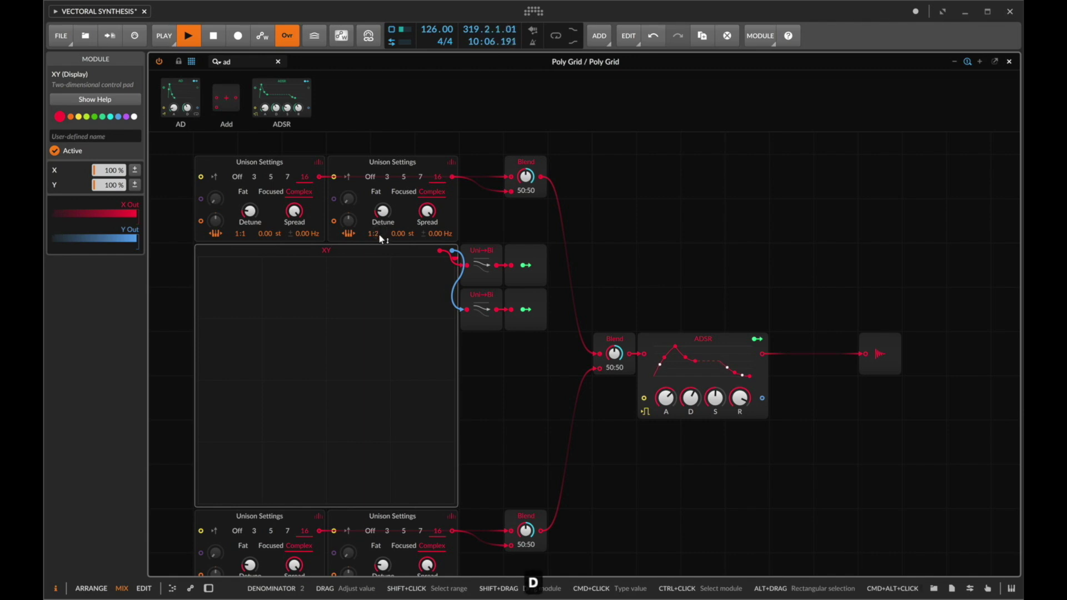
key("d")
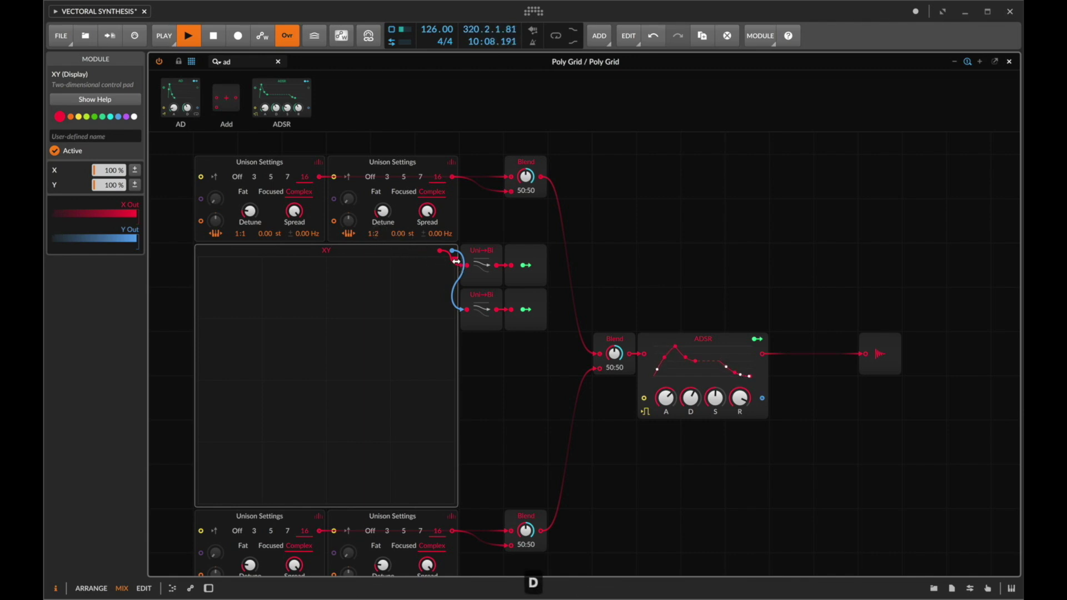
left_click_drag(456, 261, 406, 276)
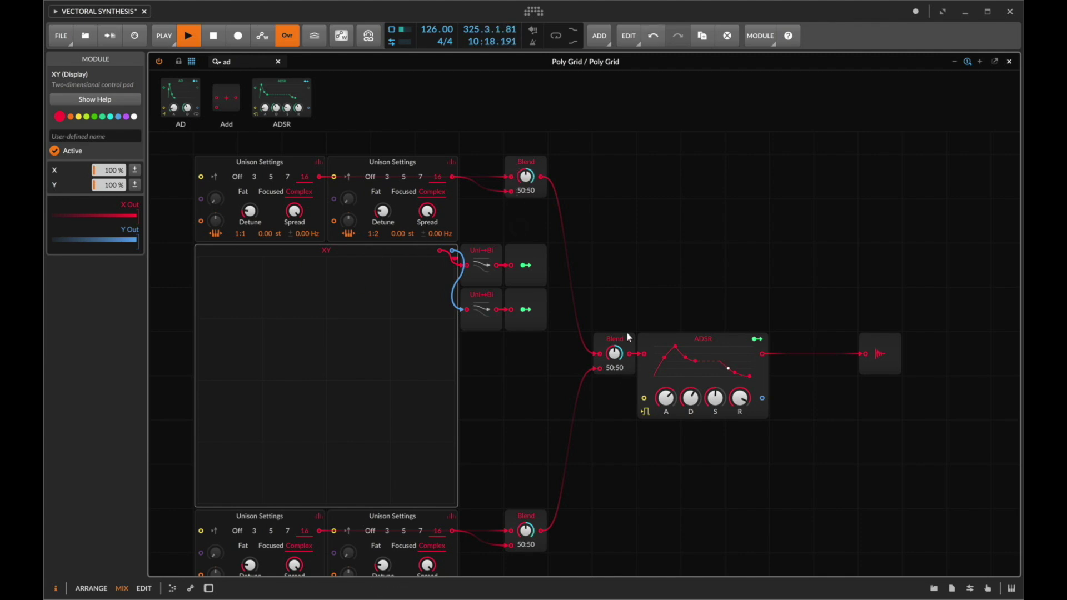
- Set the lower Modulator Out's modulation amount on the final Blend to -0.5
left_click(526, 309)
left_click(538, 293)
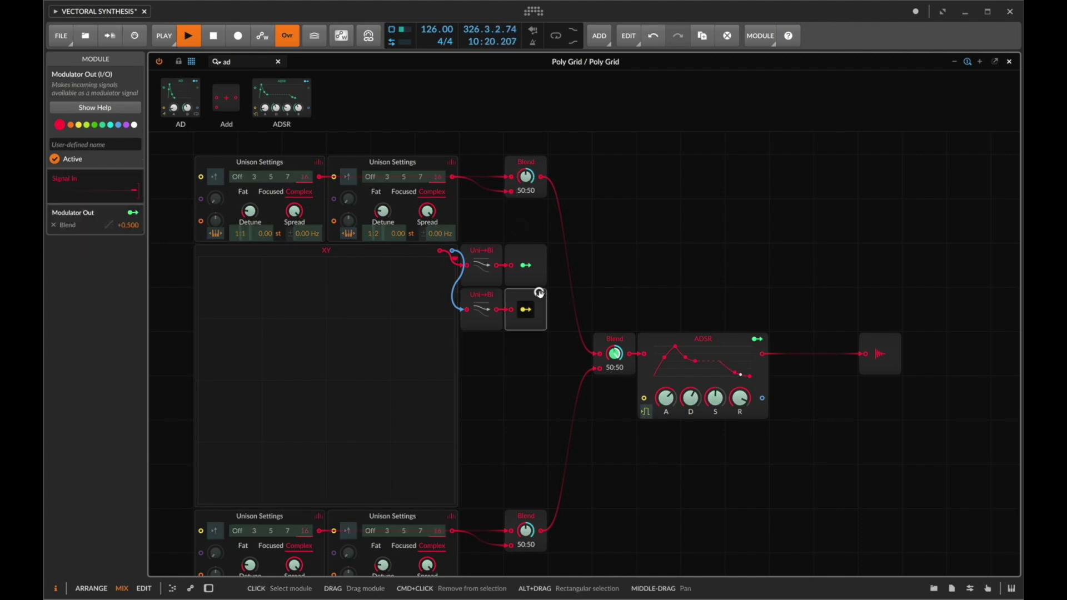
double_click(138, 224)
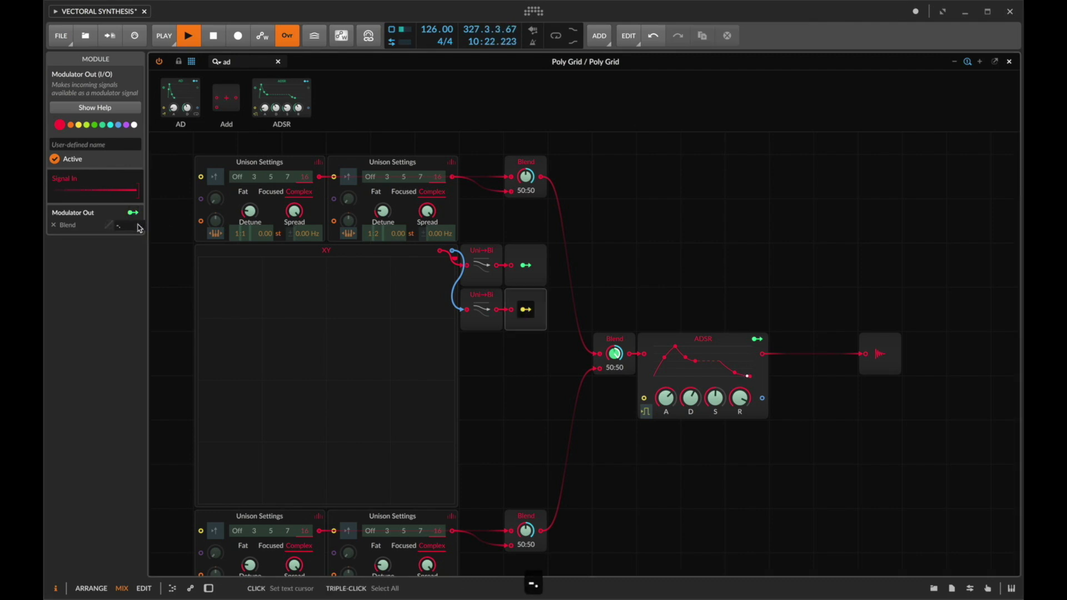
type("-.5")
key("Return")
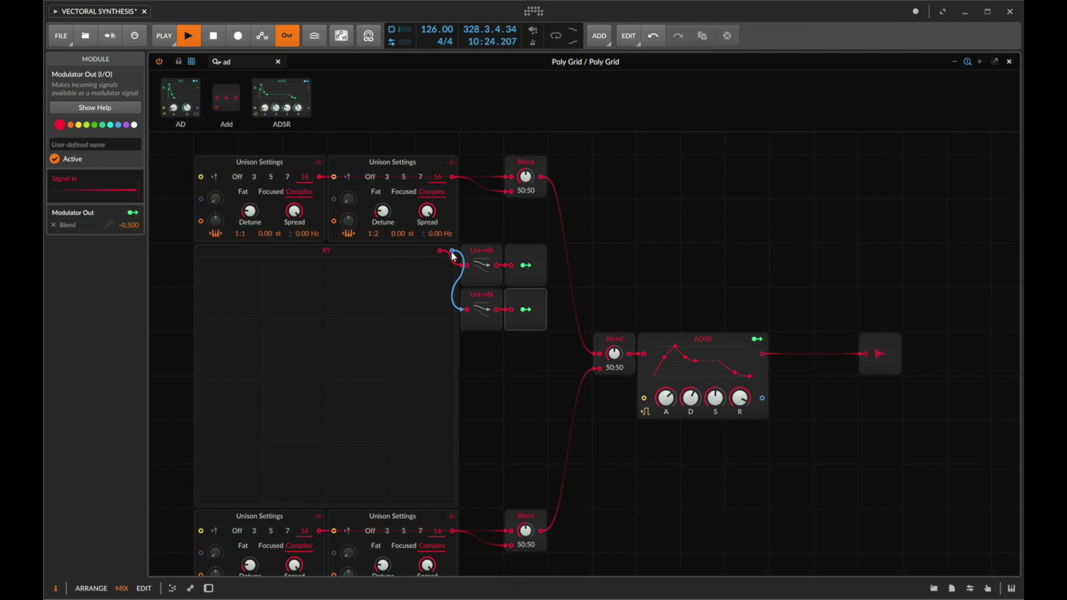
- Play a note and sweep the XY point around the pad's corners and back to about the centre
left_click_drag(453, 258, 452, 488)
key("d")
left_click(454, 432)
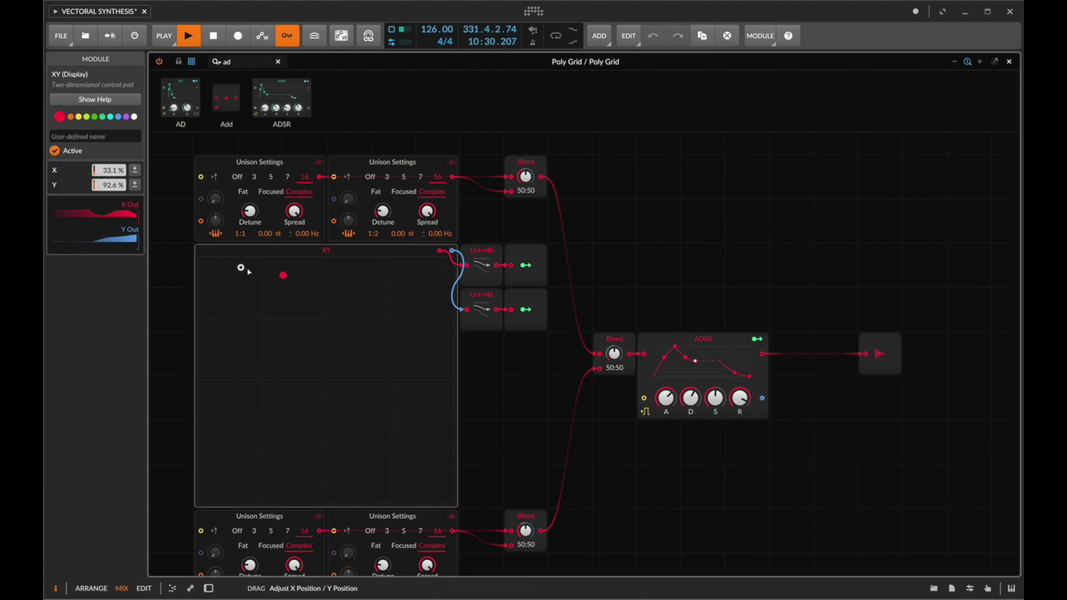
left_click_drag(325, 382, 320, 376)
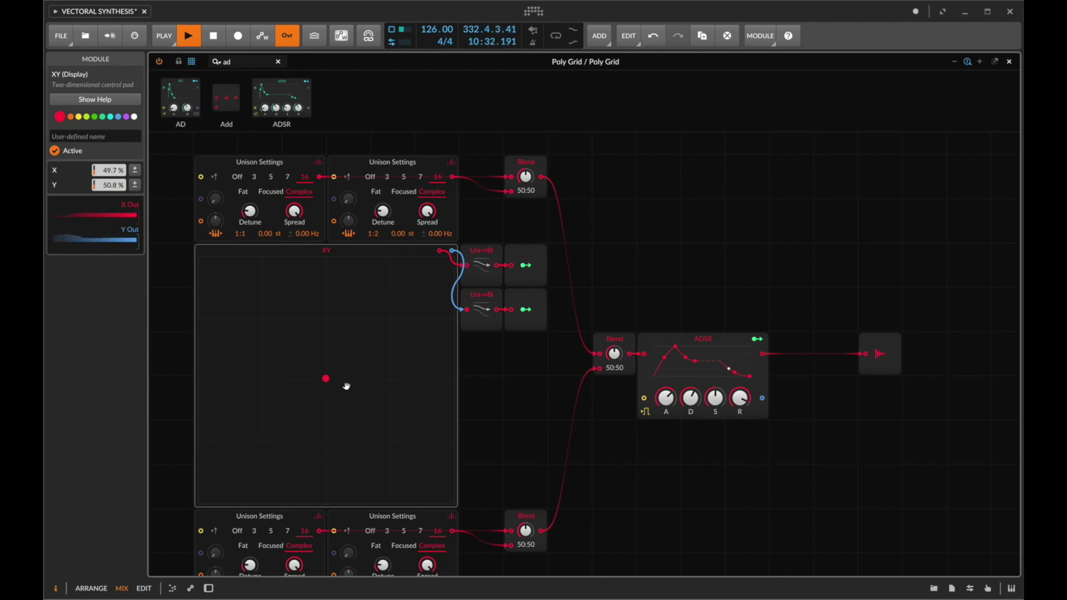
- Set both the X and Y positions of the XY pad to 50%
double_click(125, 170)
type("50")
key("Return")
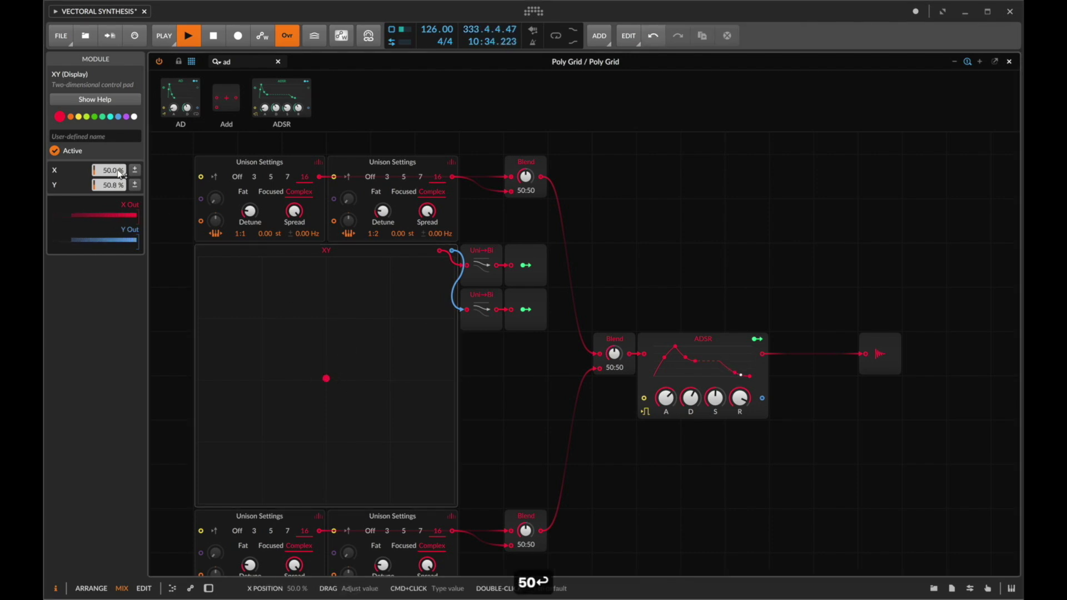
double_click(119, 185)
type("50")
- Show the Poly Grid's modulators and add two Random modulators
scroll(289, 417, "down", 2)
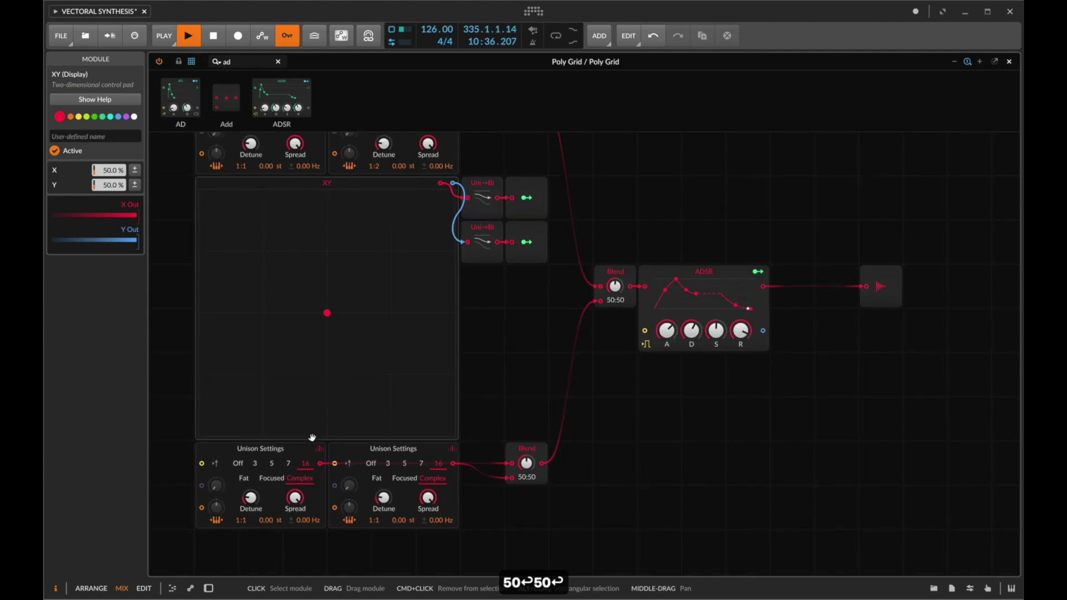
key("d")
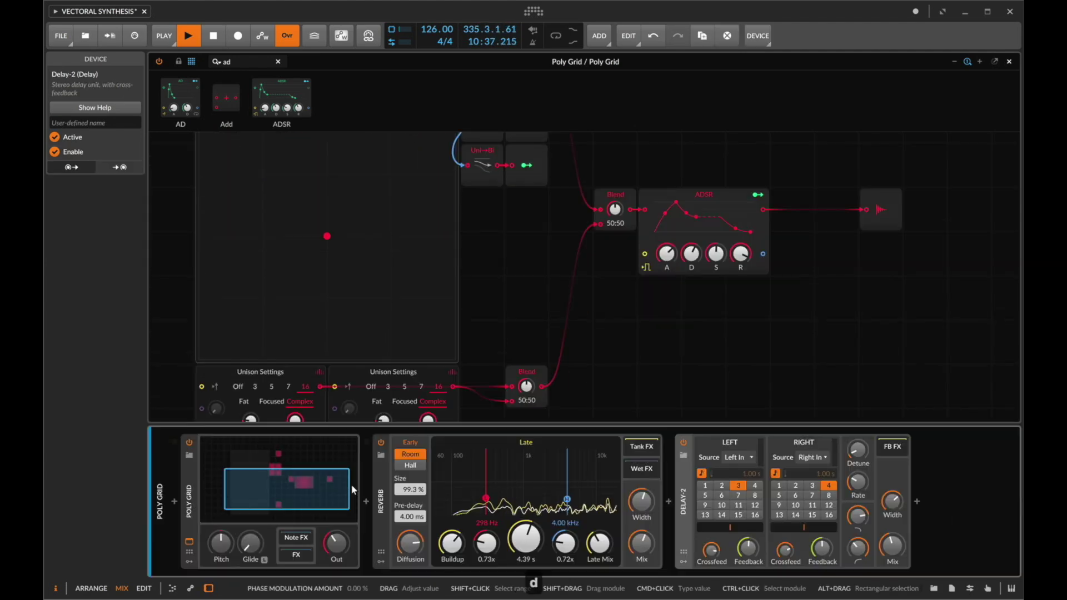
left_click(189, 562)
left_click(209, 459)
type("rand")
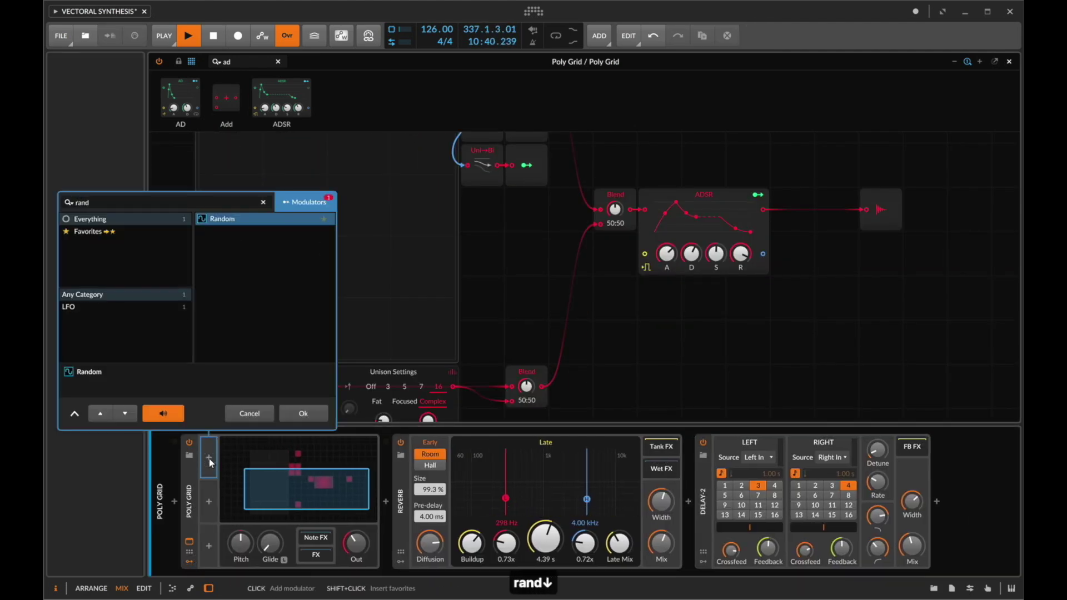
key("Return")
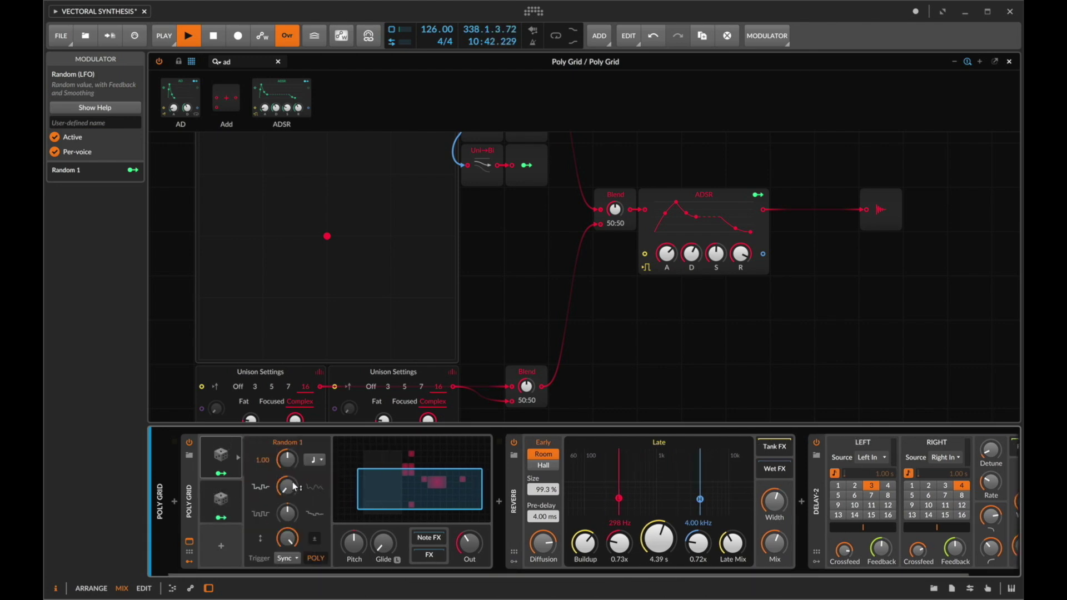
- Set the trigger mode of both Random modulators to Free
left_click(290, 556)
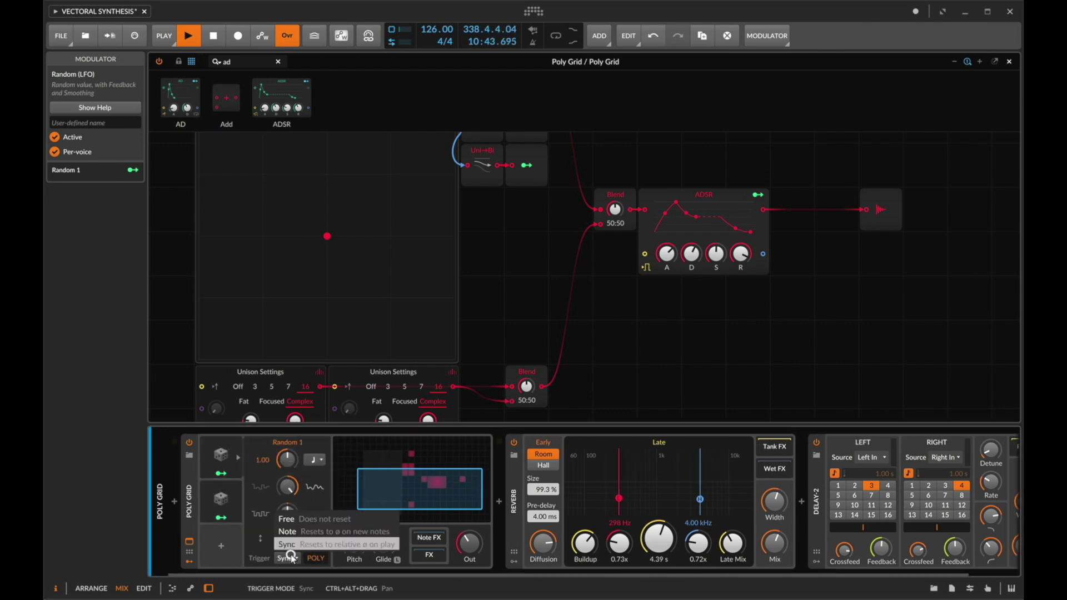
left_click(293, 526)
left_click(220, 500)
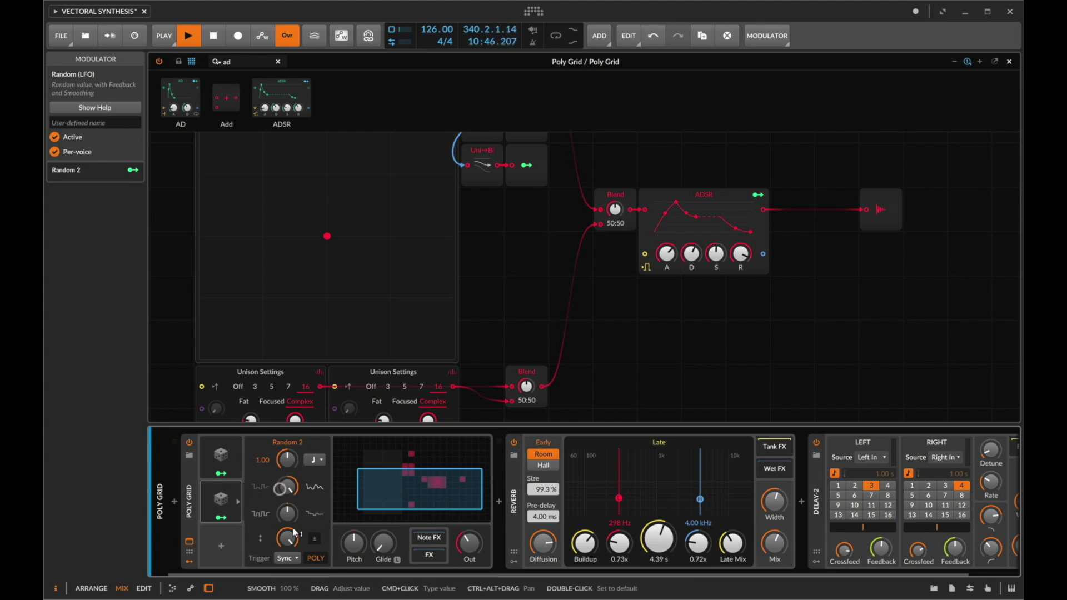
left_click(287, 558)
left_click(305, 524)
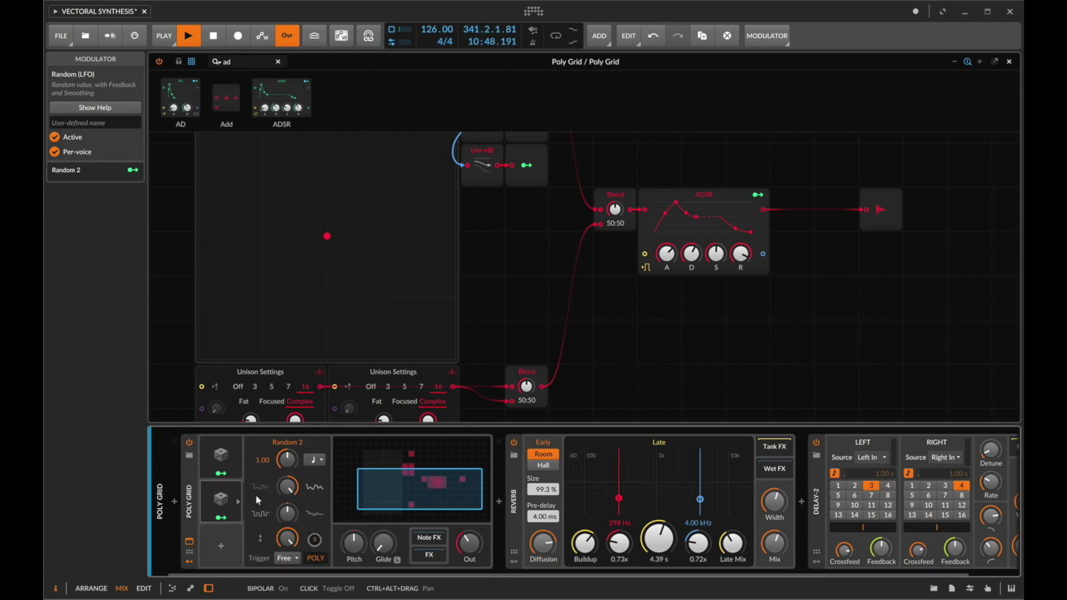
- Map Random 1 to the XY pad's X position and set the modulation amount to 0.5
left_click(221, 455)
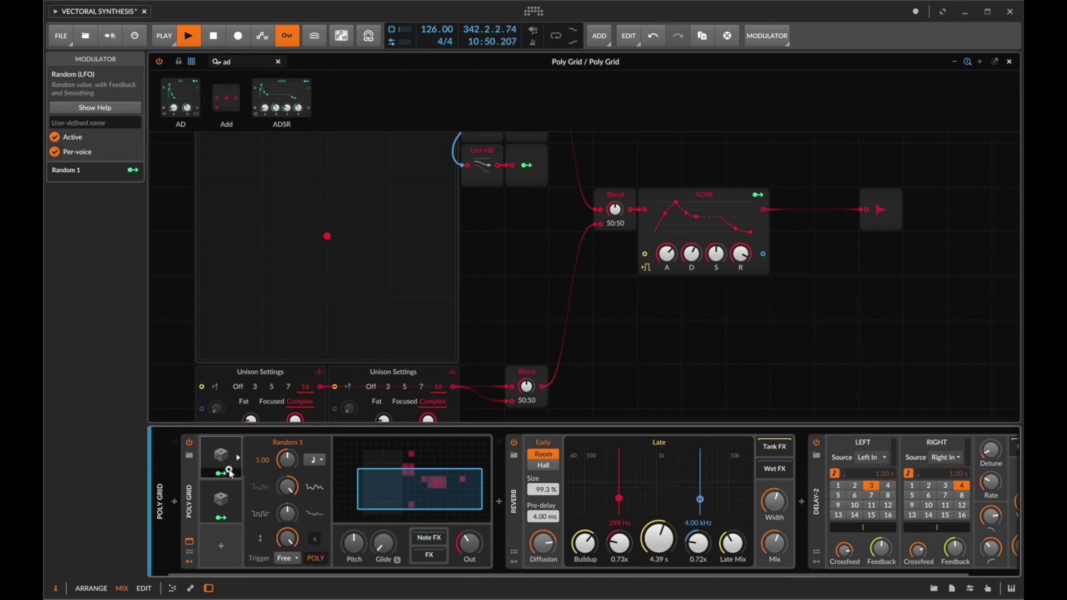
left_click(261, 327)
left_click_drag(112, 173, 112, 156)
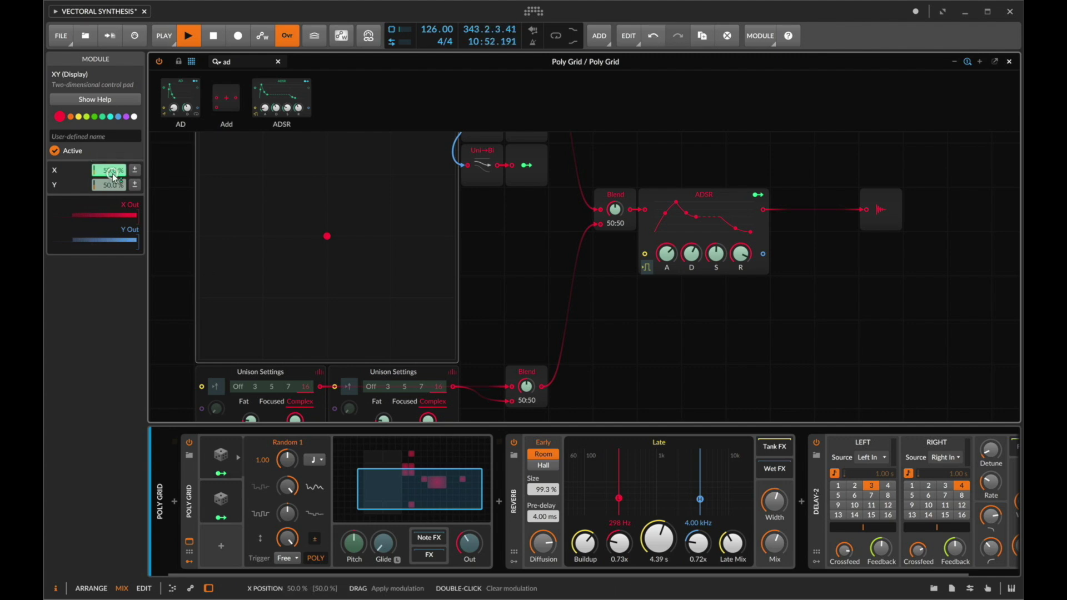
left_click(223, 449)
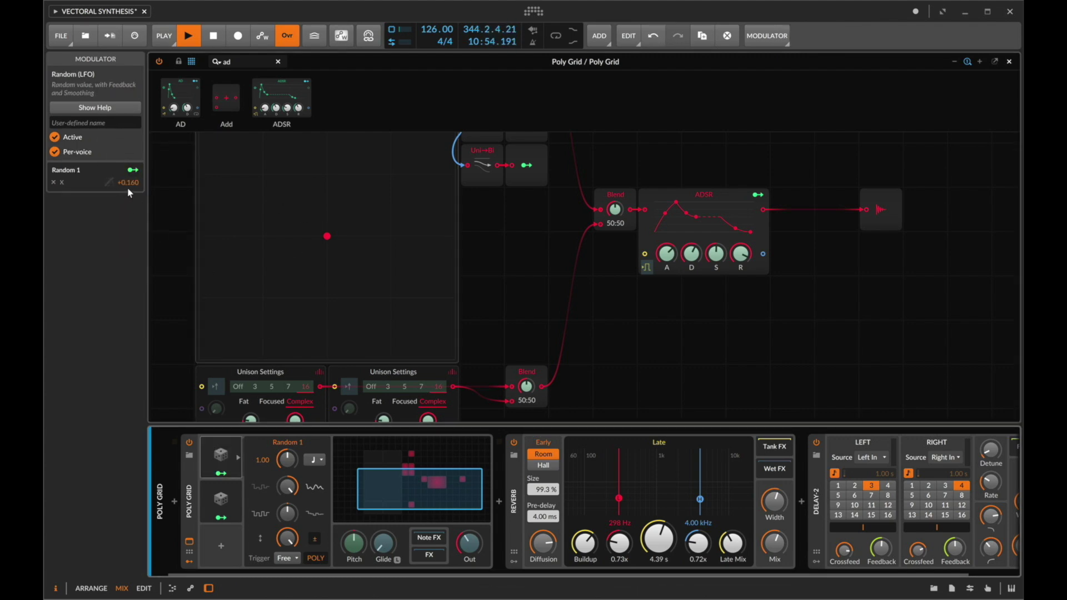
left_click(128, 182, "super")
type(".5")
key("Return")
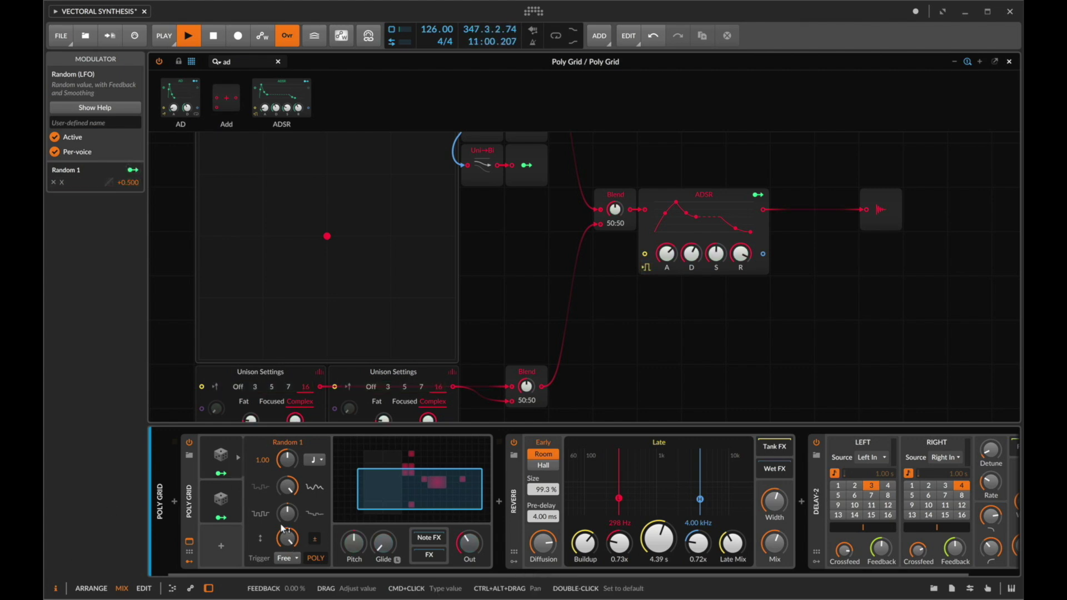
- Map Random 2 to the XY pad's Y position and set the modulation amount to 0.5
left_click(274, 284)
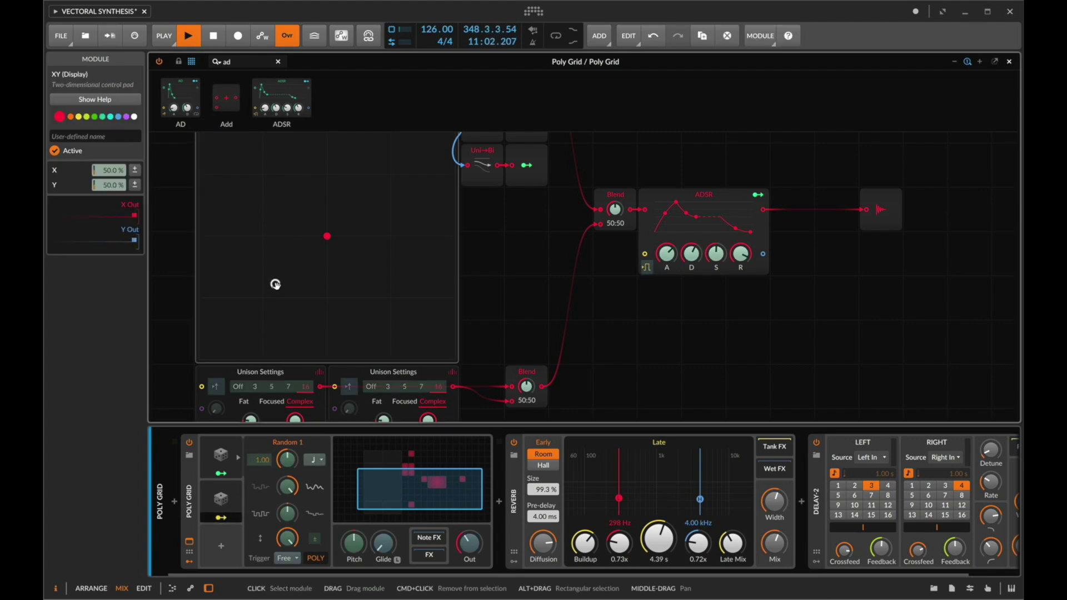
left_click(218, 493)
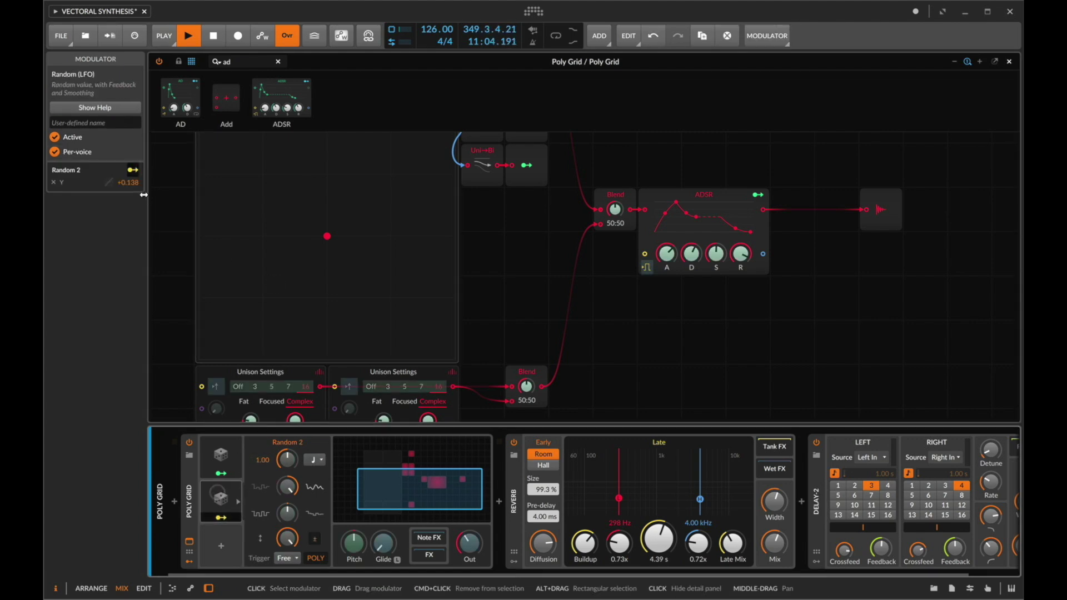
left_click(135, 183, "super")
type(".")
key("BackSpace")
type(",5")
key("BackSpace")
key("BackSpace")
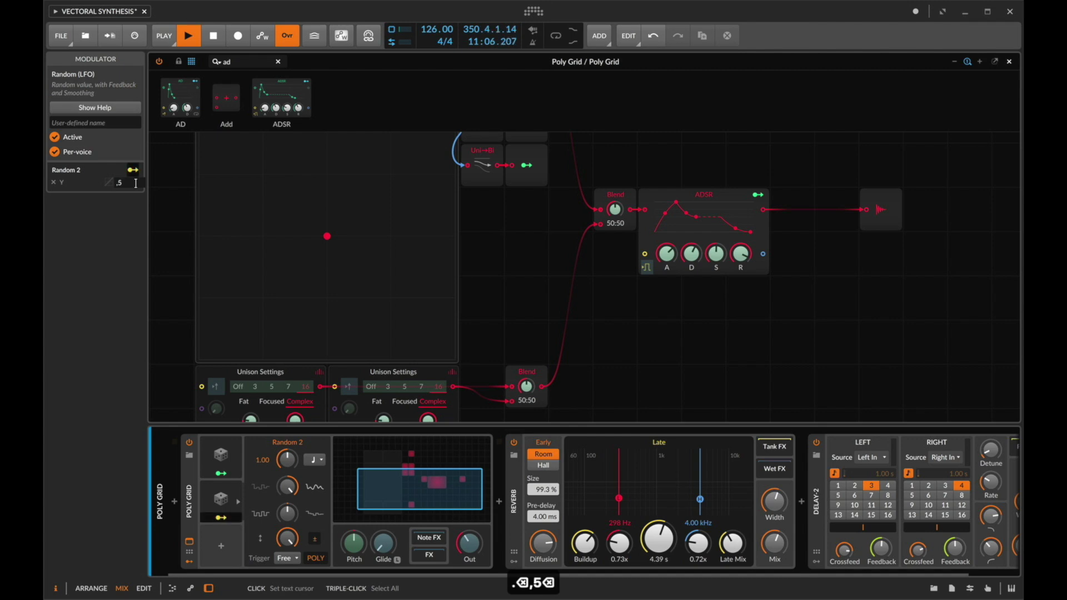
type(".5")
key("Return")
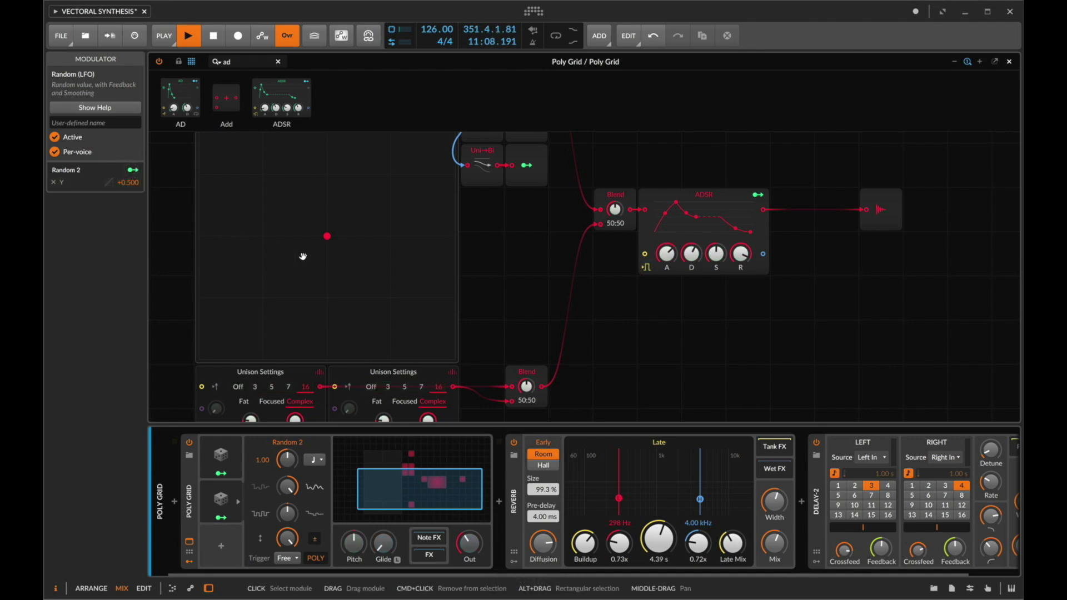
- Restart the transport and play a note to hear the random movement on the XY pad
key("space")
key("a")
key("space")
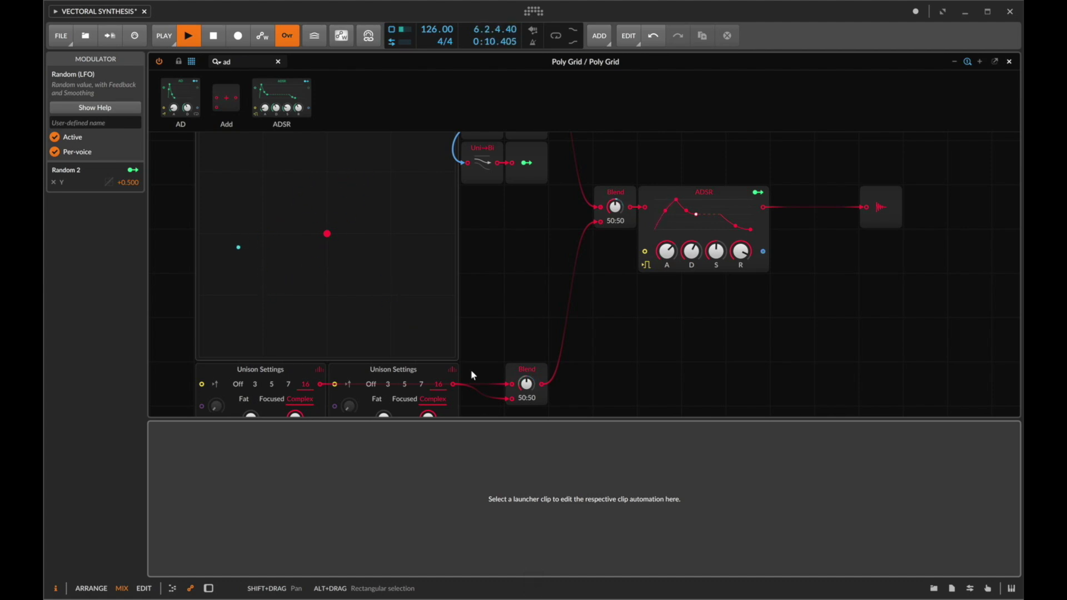
- Bring back the device chain and set the timebase of both Random modulators to Bar
key("d")
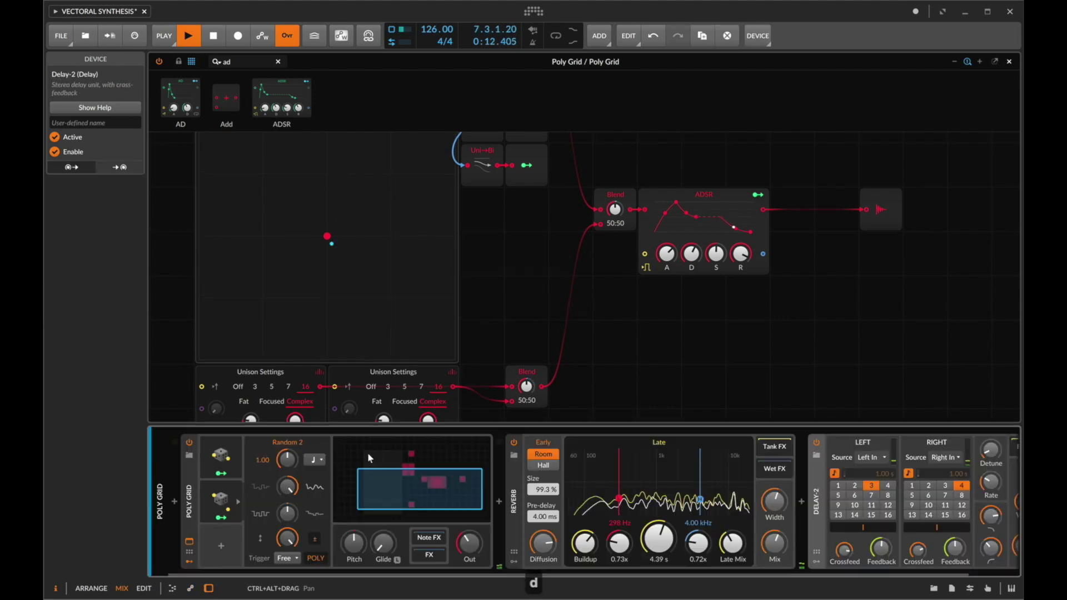
left_click(316, 460)
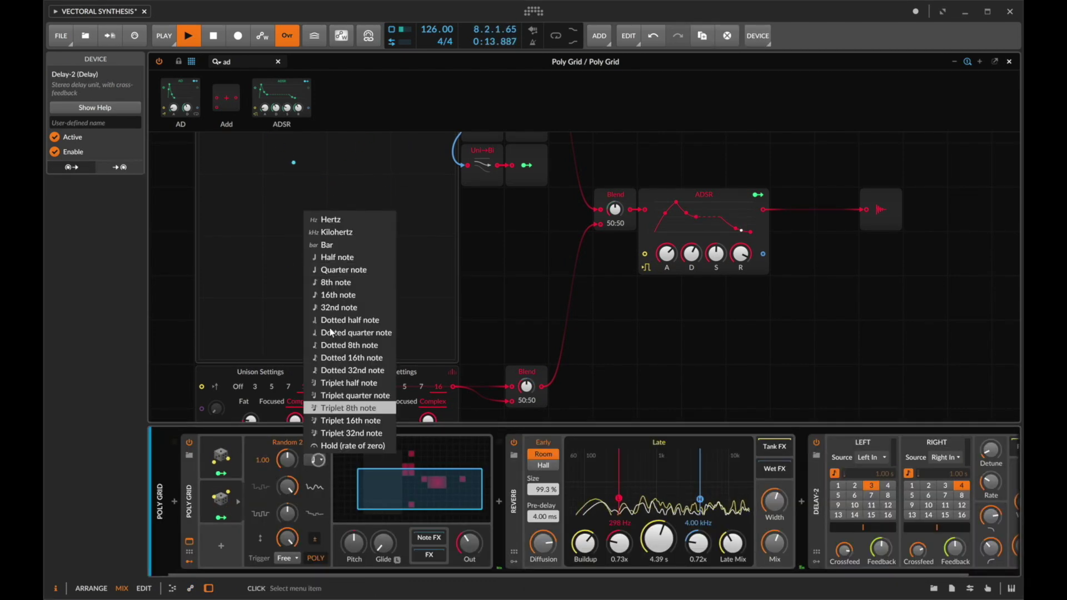
left_click(327, 244)
left_click(226, 491)
left_click(221, 455)
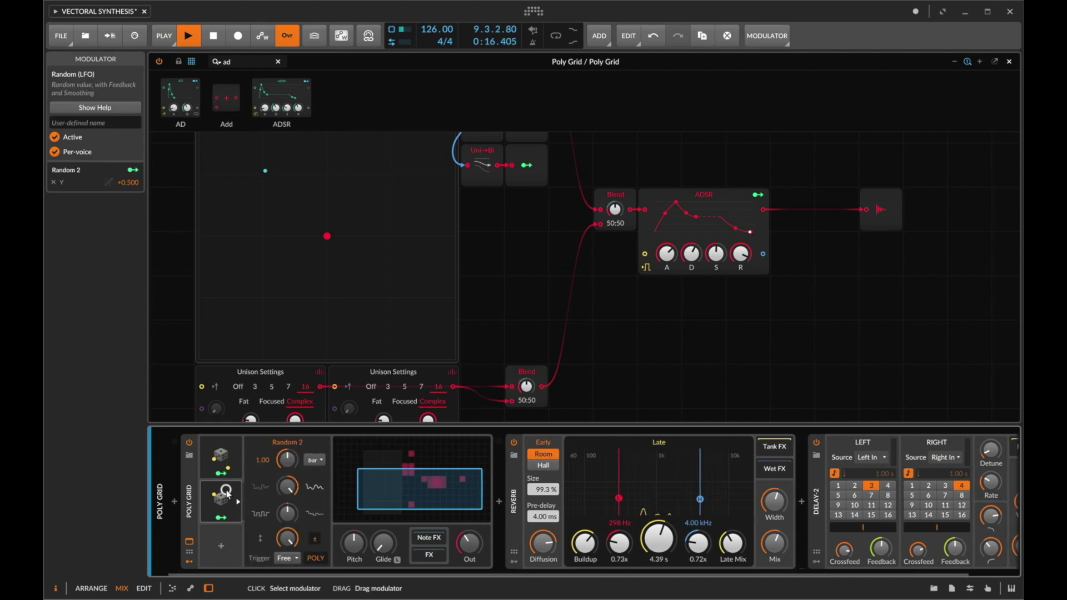
left_click(320, 462)
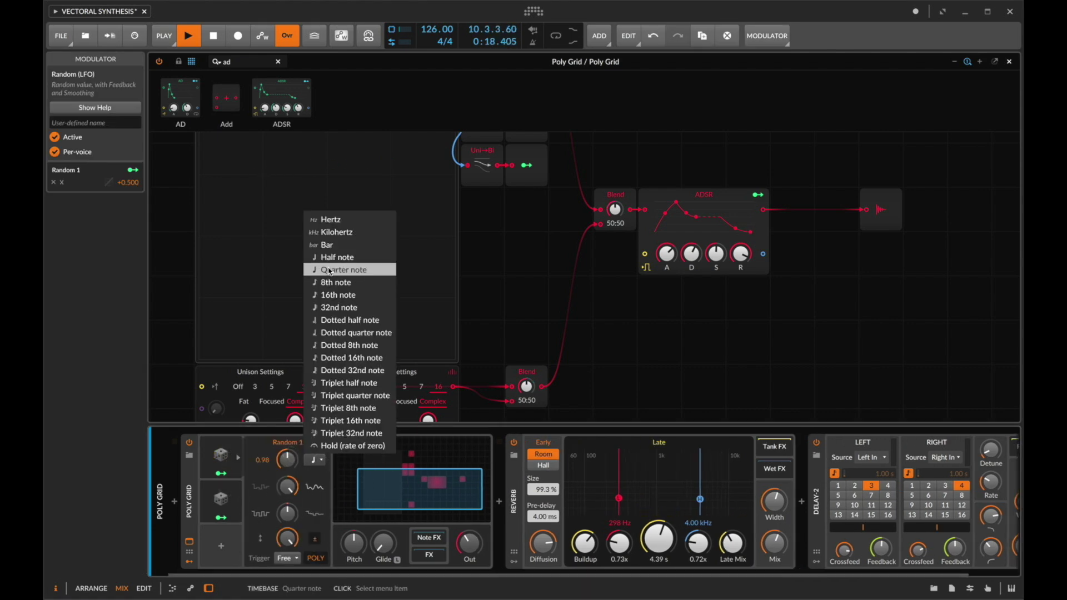
left_click(333, 245)
- Play several notes and watch the modulated point wander across the whole XY pad
key("a")
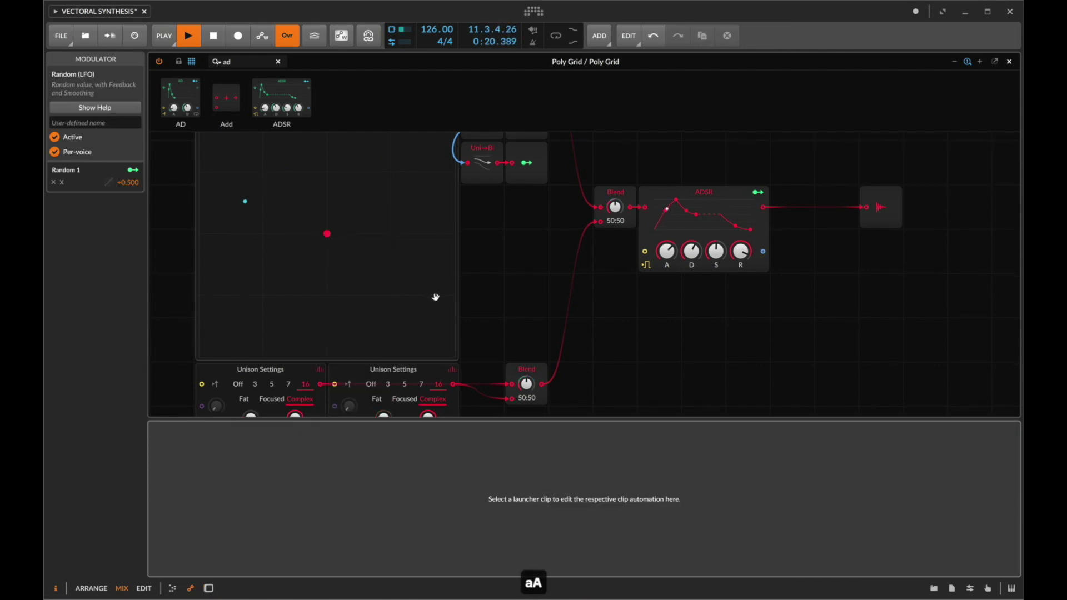
key("d")
key("d")
key("a")
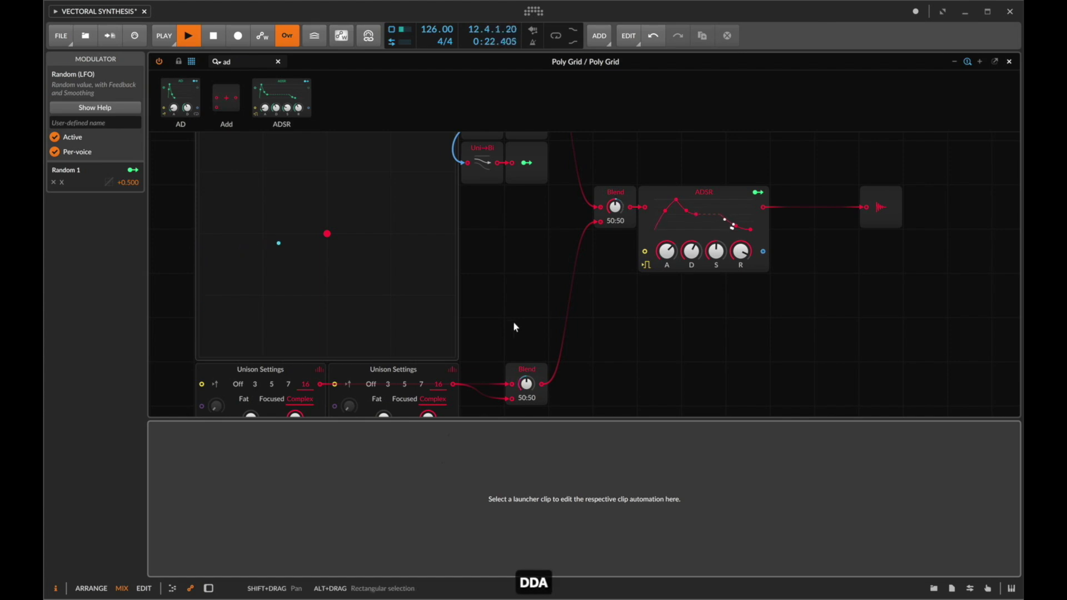
key("d")
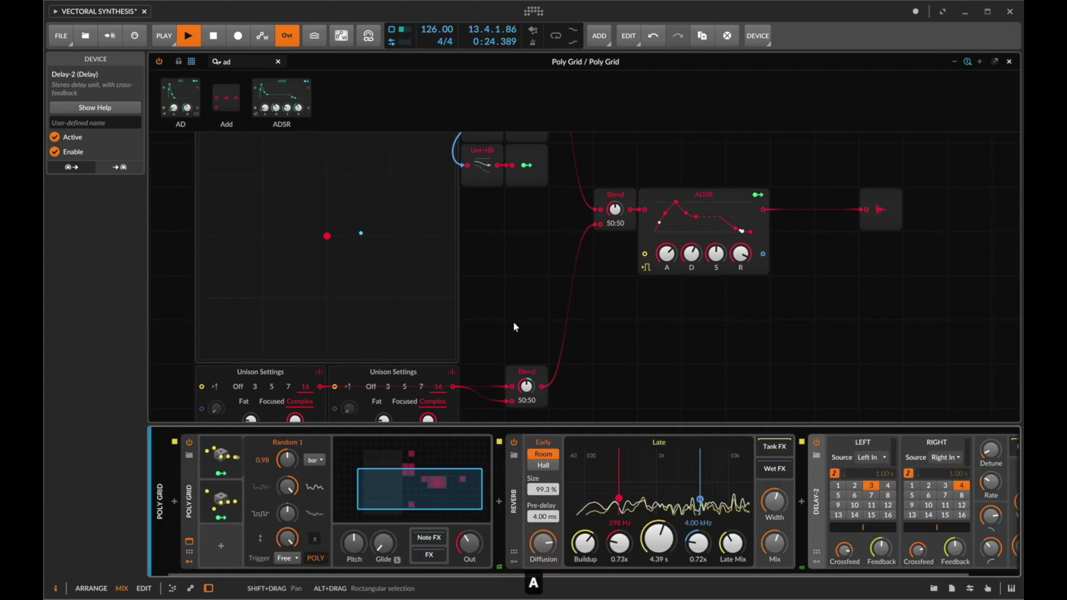
left_click_drag(527, 530, 526, 543)
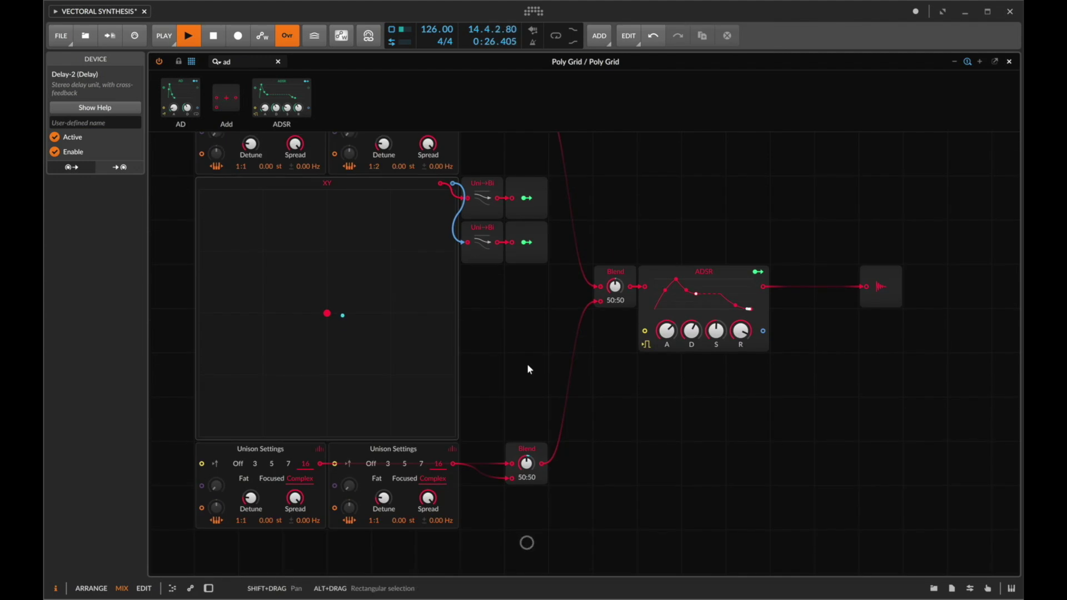
scroll(526, 363, "up", 1)
scroll(527, 364, "left", 2)
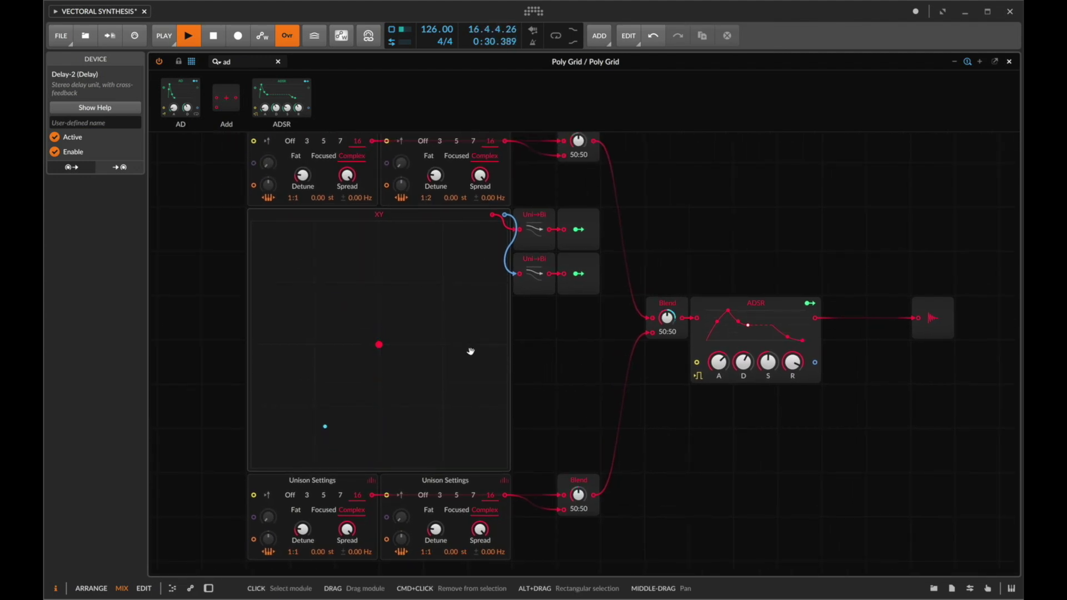
- Turn off per-voice operation for both Random modulators and play notes to hear the shared modulation
key("d")
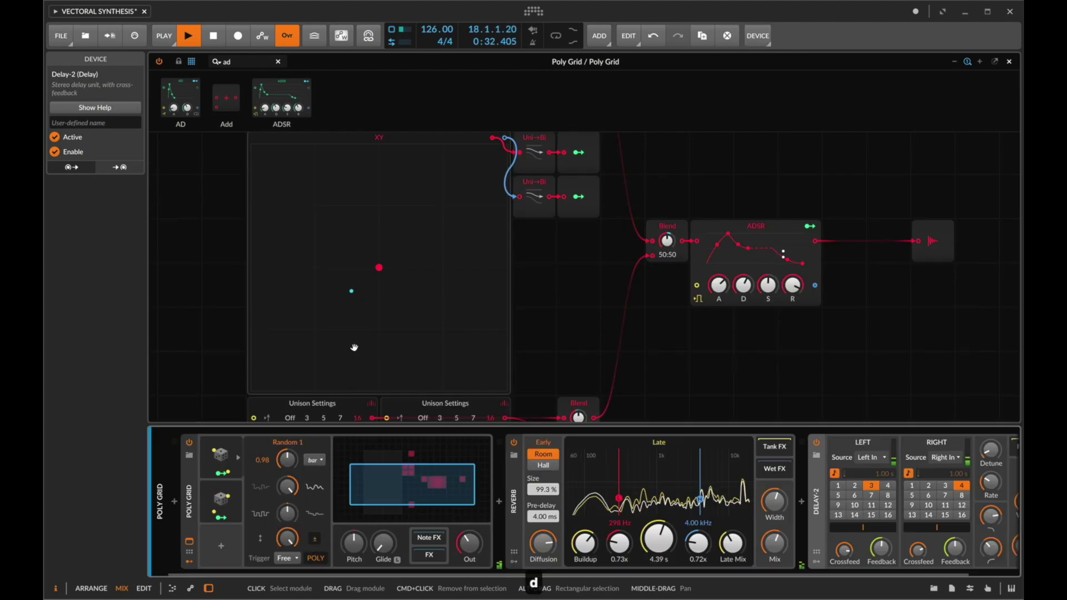
left_click(285, 558)
left_click(315, 559)
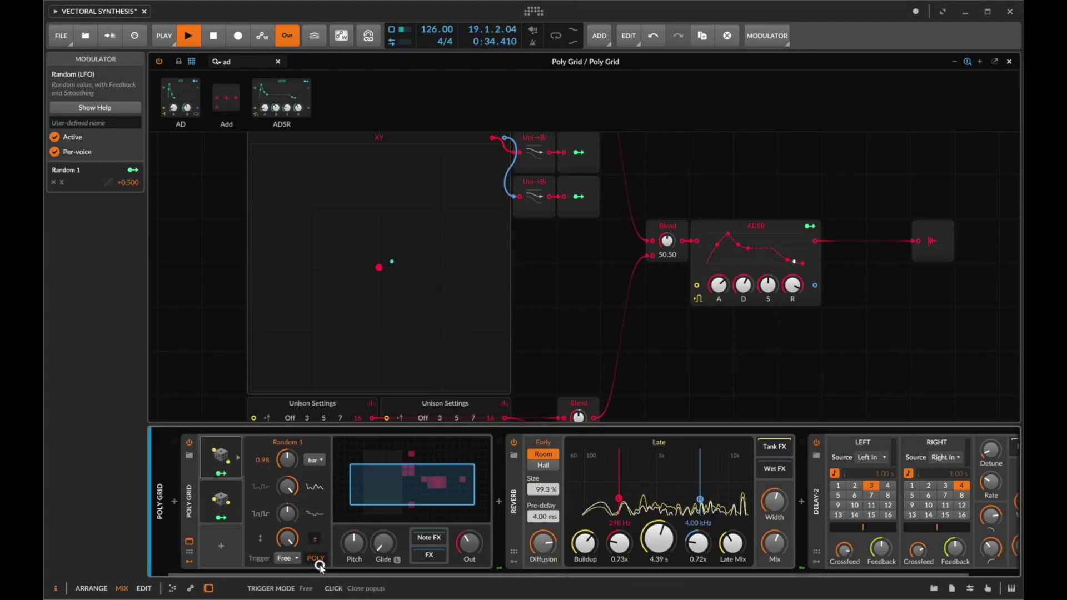
left_click(315, 559)
left_click(225, 456)
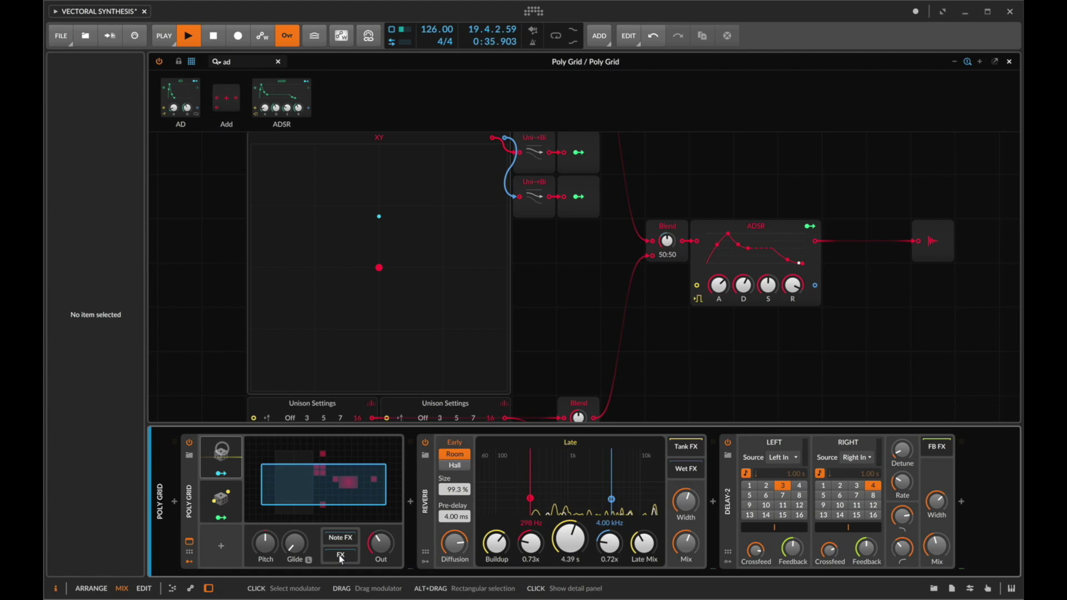
left_click(221, 498)
key("a")
key("a")
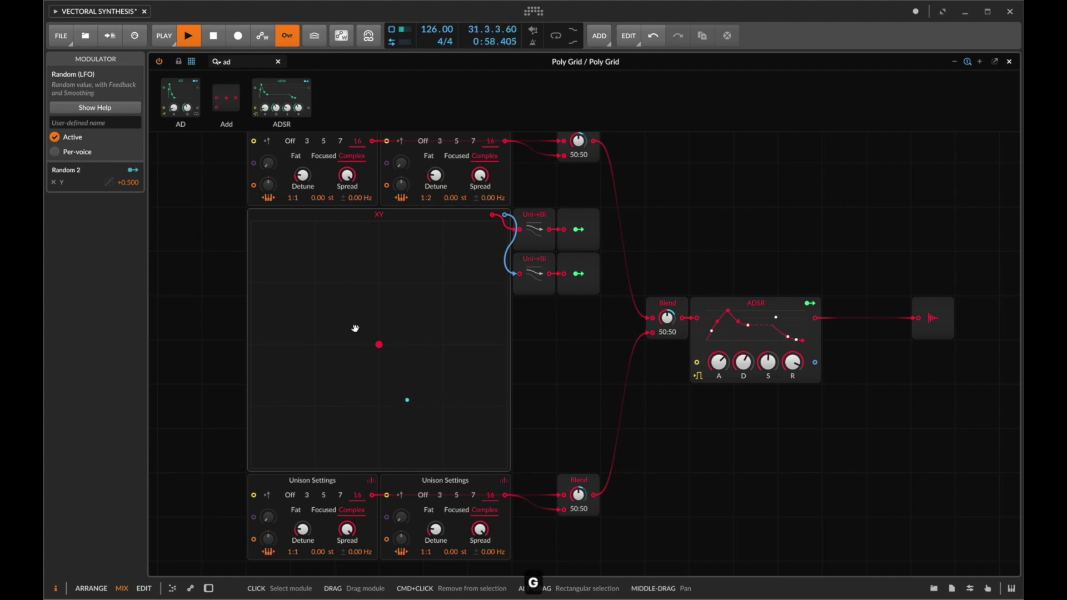
- Close the Poly Grid editor, stop playback and show the Poly Grid track's devices
left_click(1009, 62)
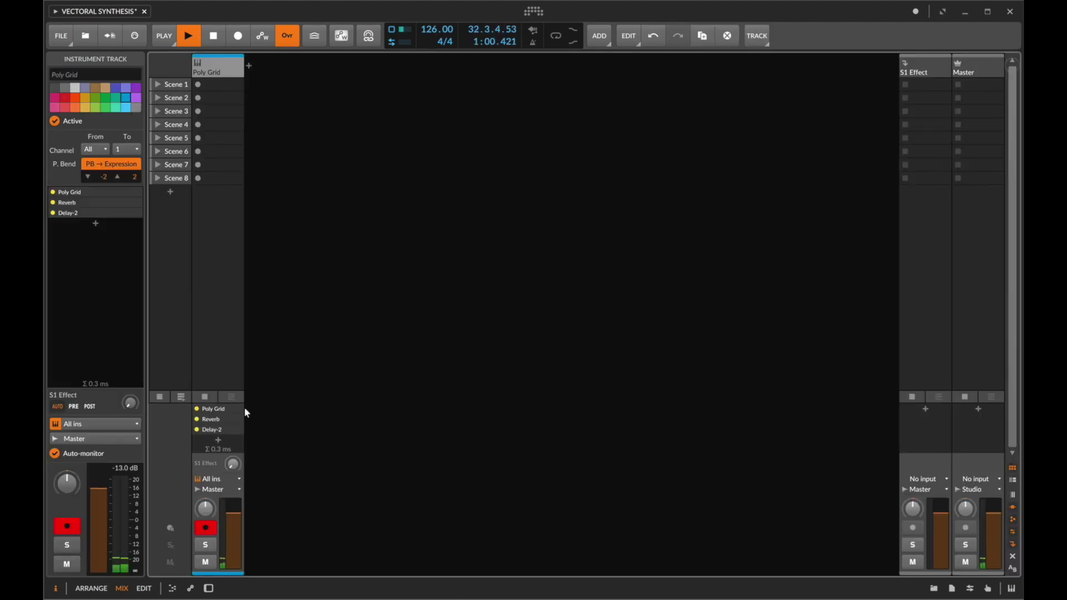
left_click(215, 38)
double_click(218, 59)
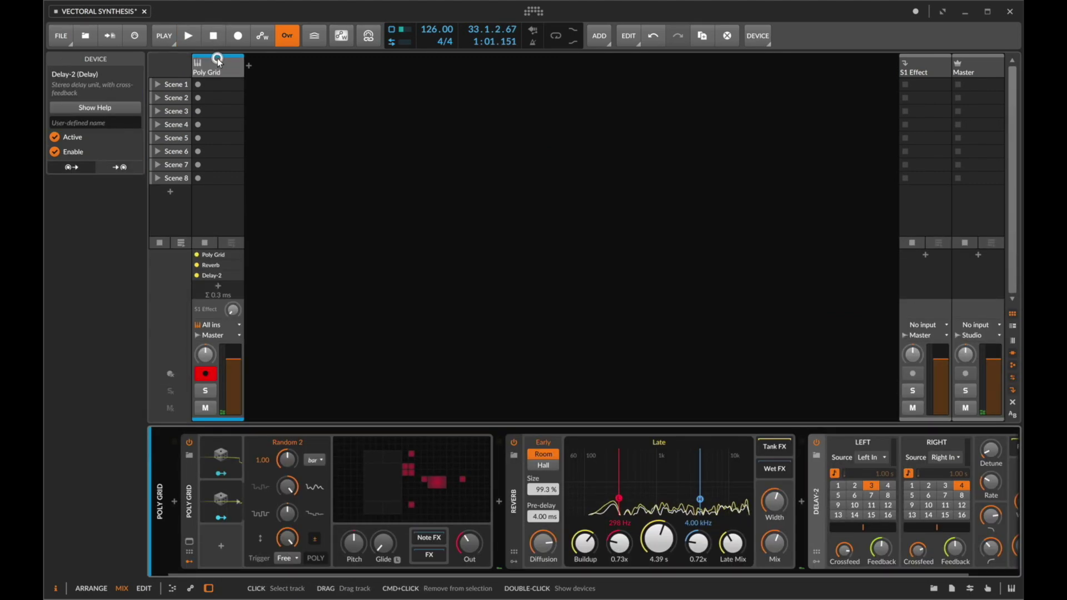
- Insert the Scaler 2 instrument in front of the Poly Grid, searching all device types for SCA
left_click(179, 503)
type("SCA")
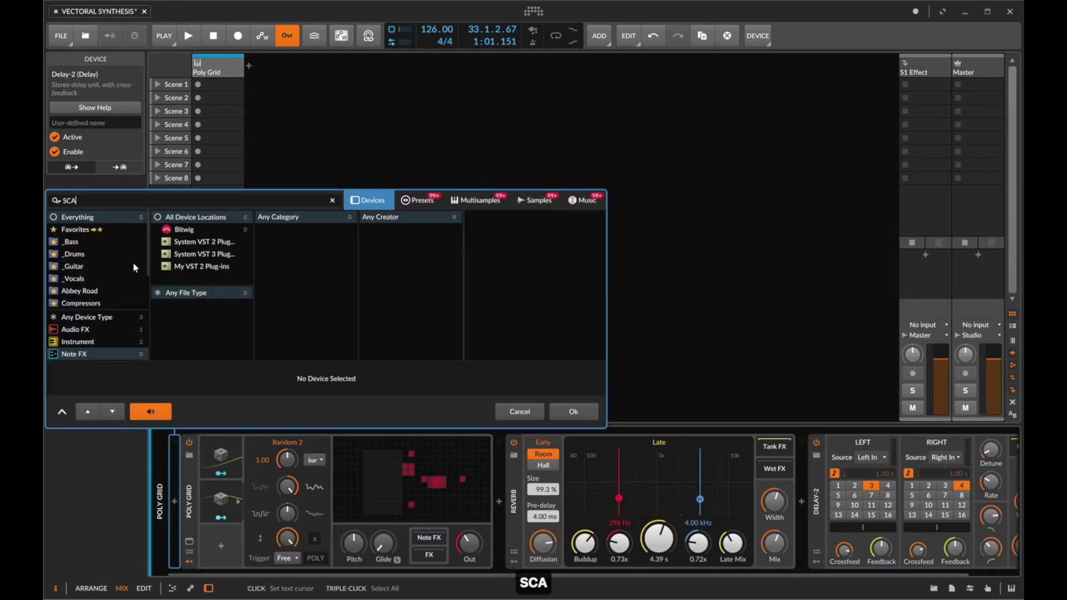
left_click(86, 316)
double_click(489, 229)
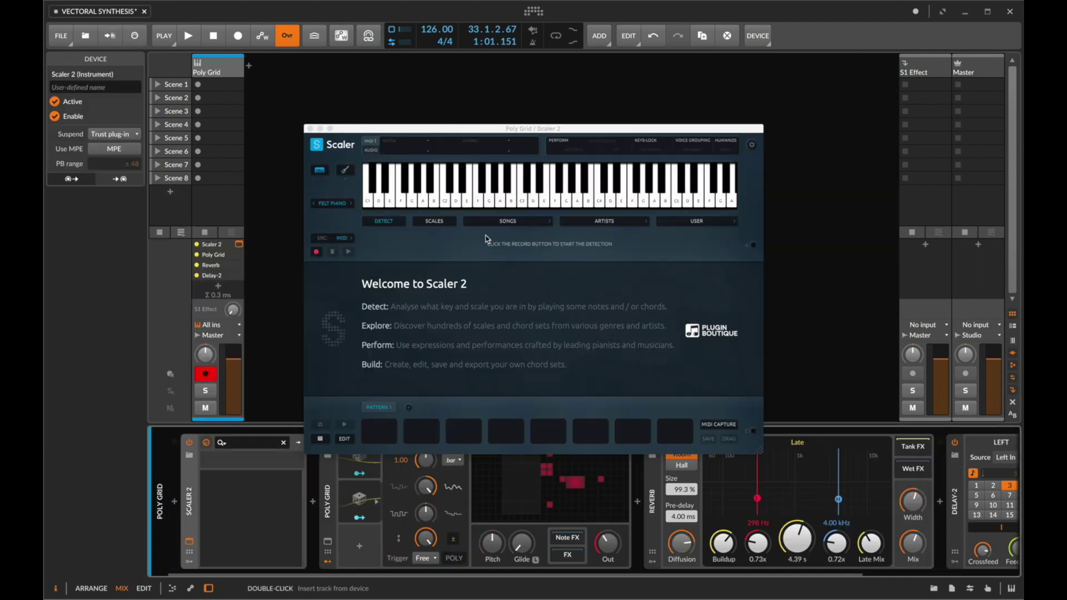
- Load the Cinematic song set Sad Ending in Scaler 2, play a chord and close the plug-in window
left_click(525, 221)
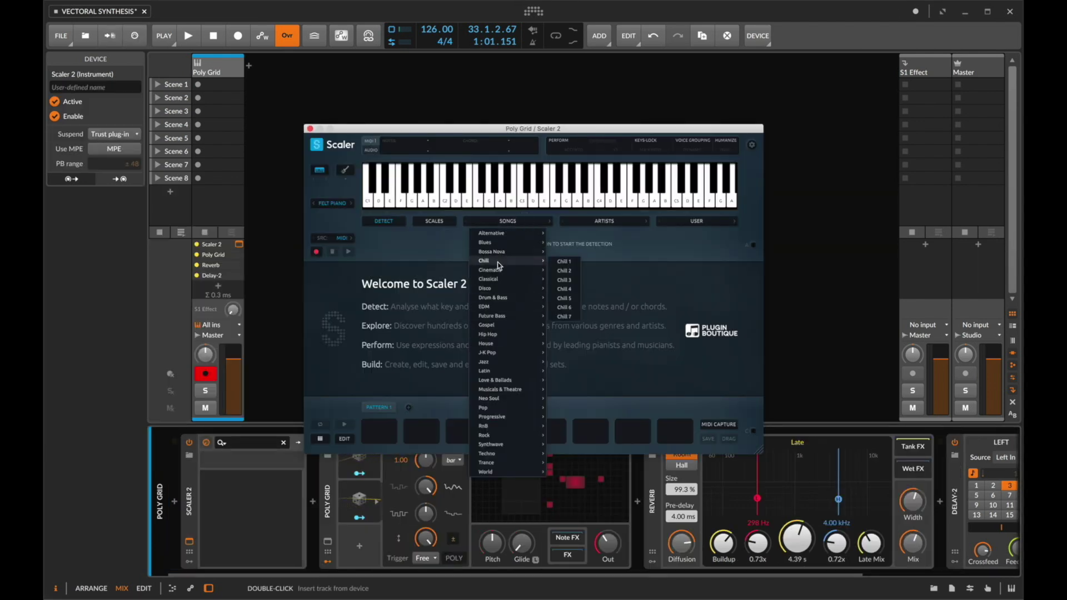
mouse_move(507, 279)
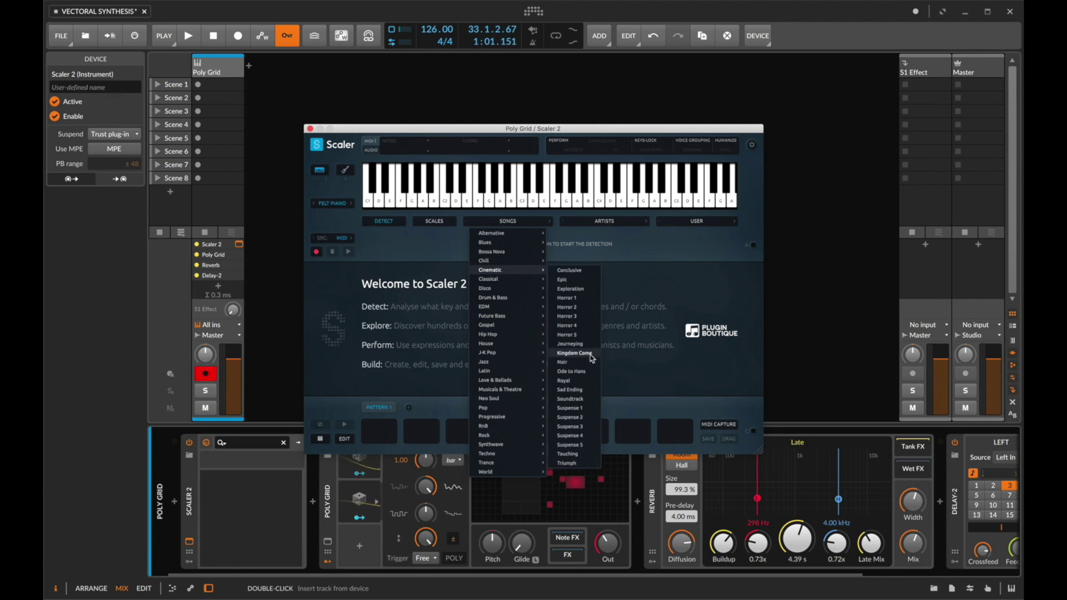
left_click(569, 390)
key("a")
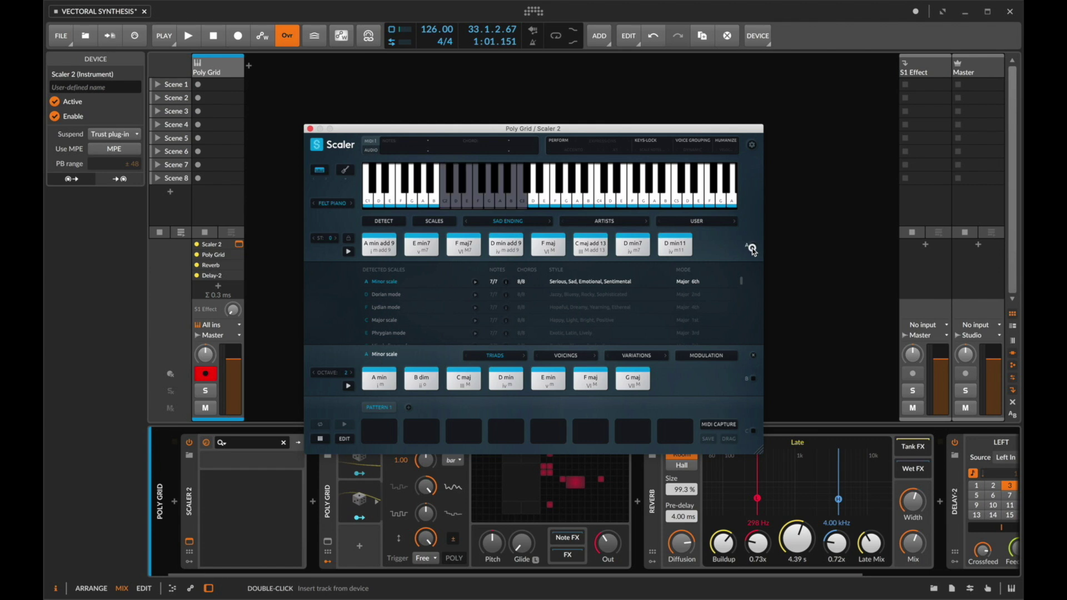
left_click(310, 128)
- Open the Poly Grid editor and lengthen the ADSR's attack and release
left_click(508, 476)
left_click_drag(702, 295, 704, 297)
left_click_drag(773, 304, 774, 299)
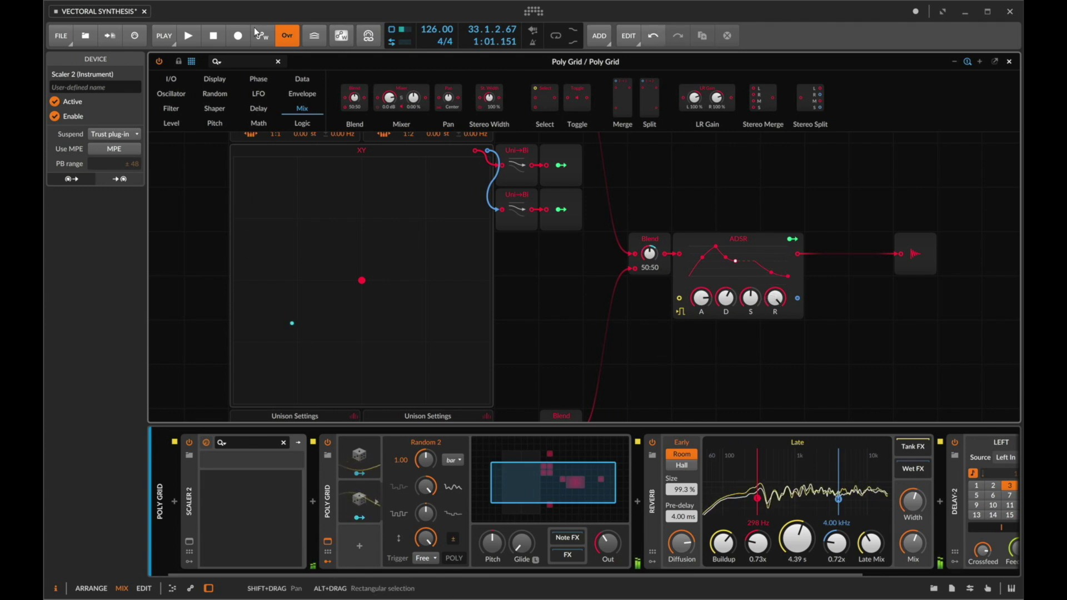
- Insert an SVF filter between the ADSR and the output, and lower its cutoff to 915 Hz
type("FUL")
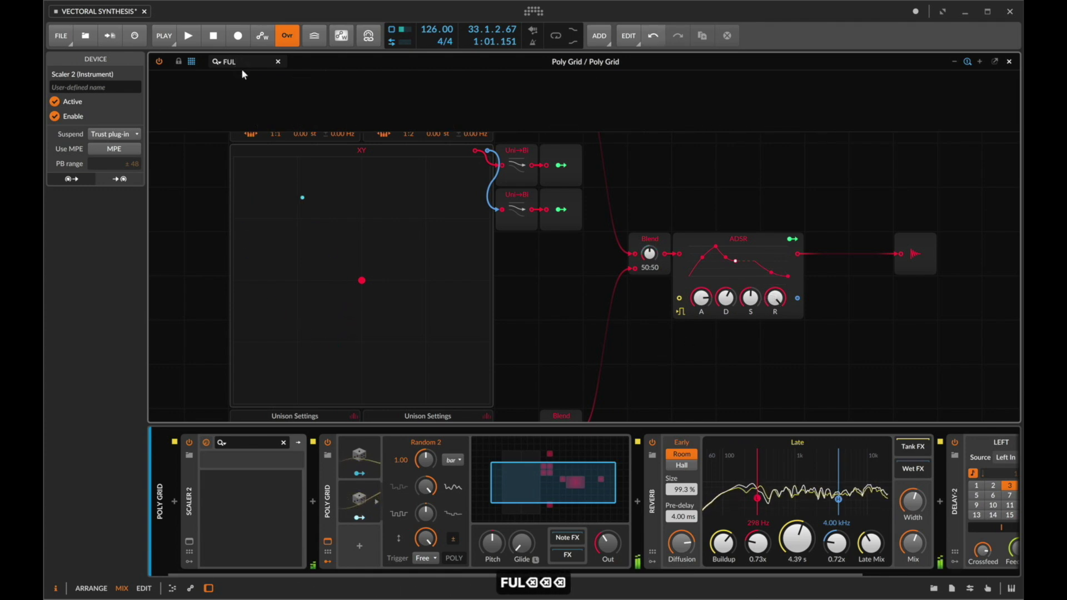
key("BackSpace")
key("BackSpace")
type("ILT")
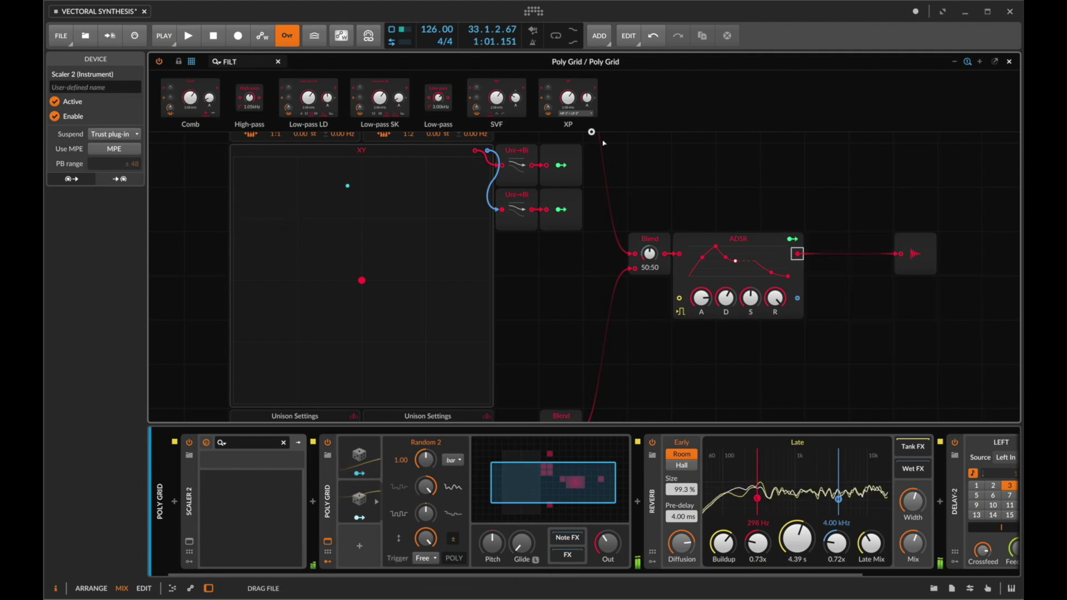
left_click_drag(780, 260, 798, 254)
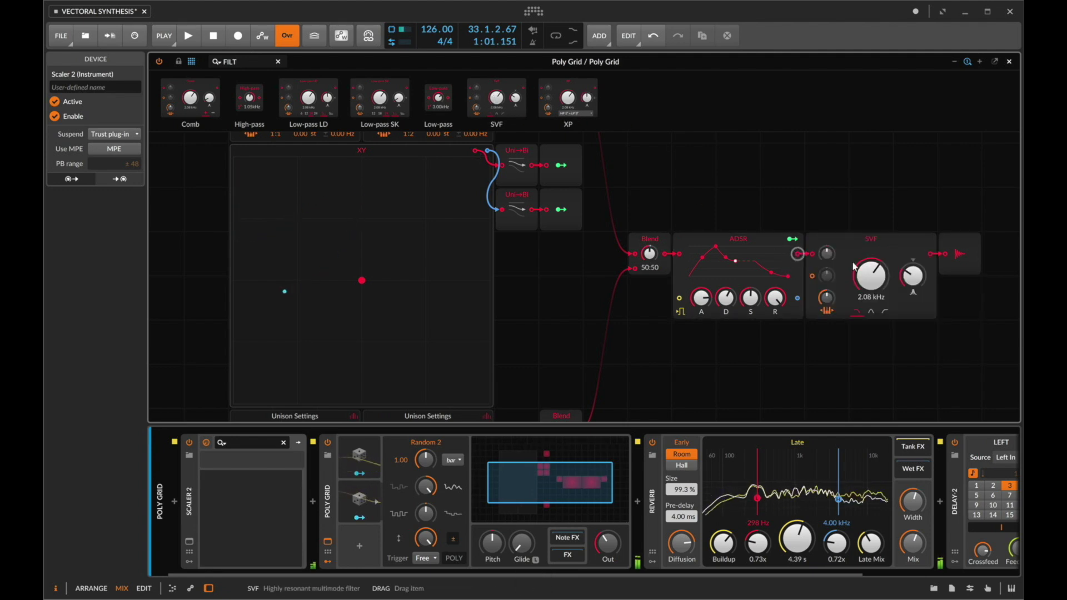
key("a")
left_click_drag(869, 275, 866, 294)
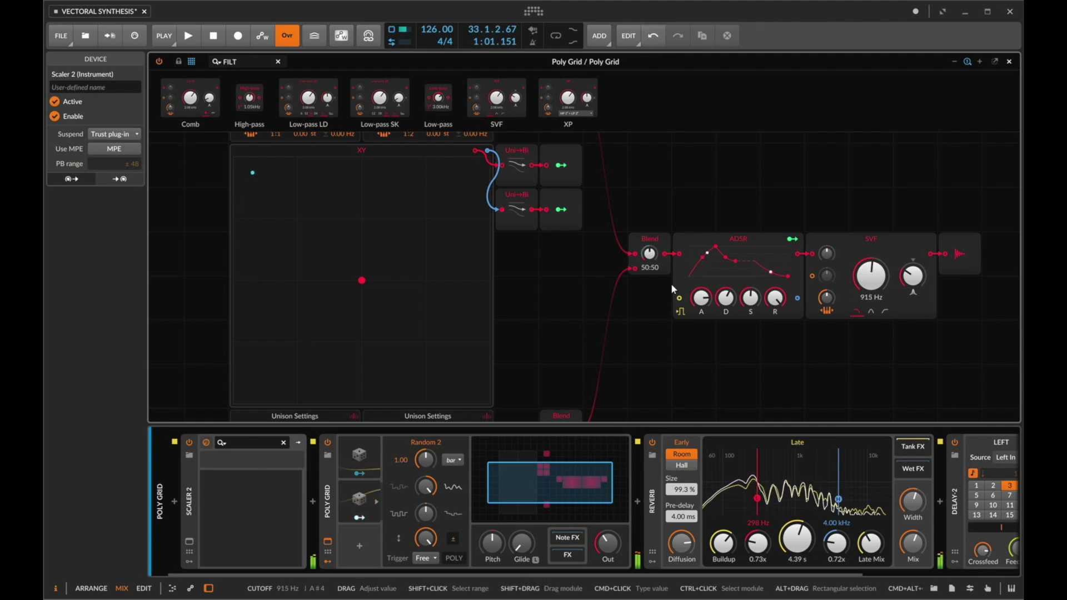
- Modulate the SVF cutoff with the ADSR envelope and lengthen the ADSR's decay to 2.53 s
left_click_drag(747, 247, 870, 278)
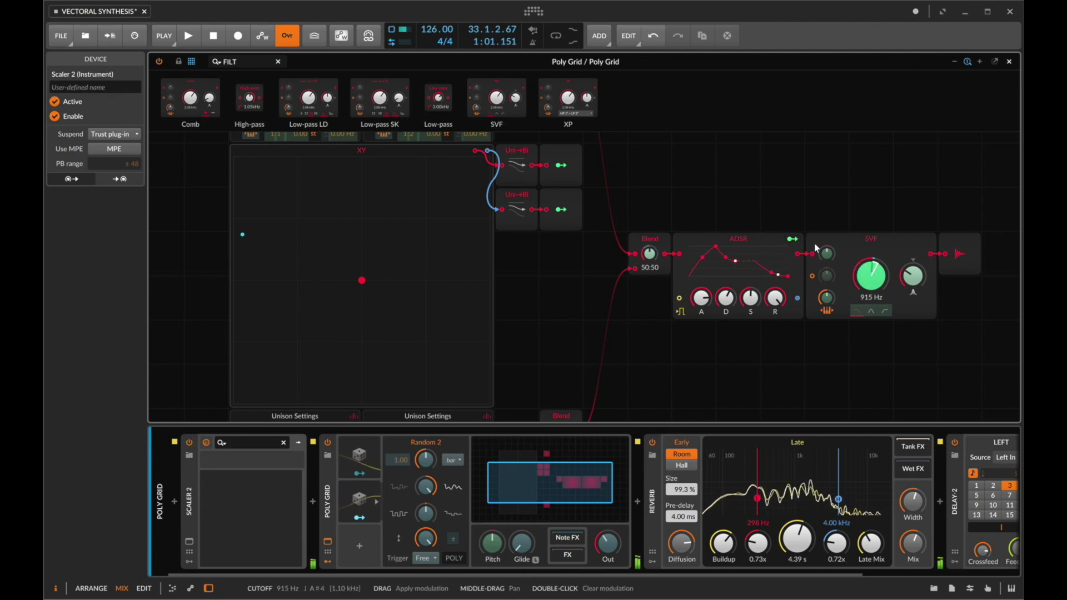
left_click(791, 238)
left_click_drag(721, 303, 724, 302)
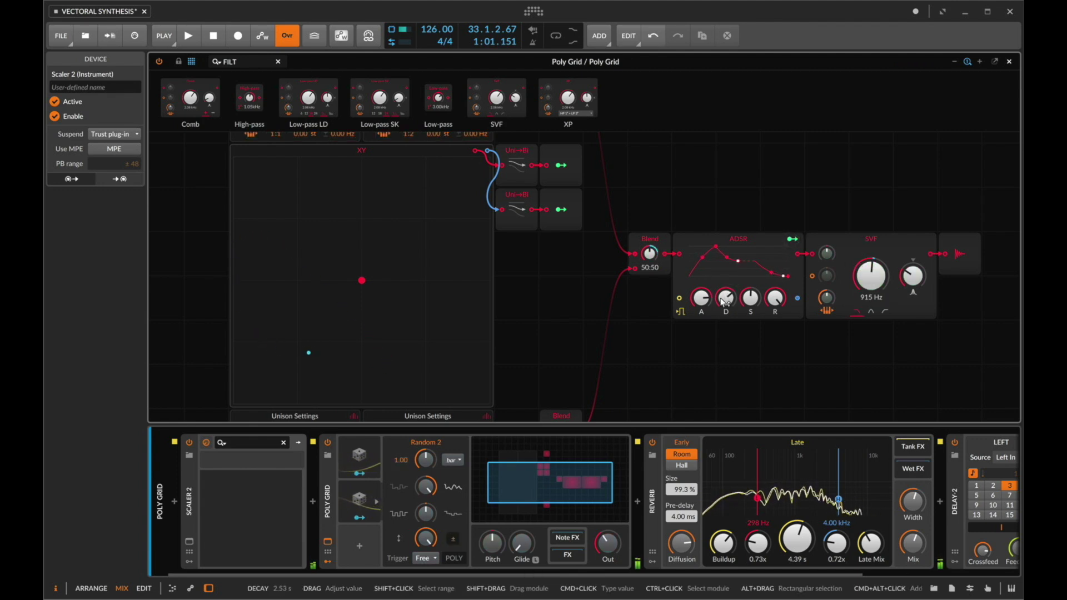
key("d")
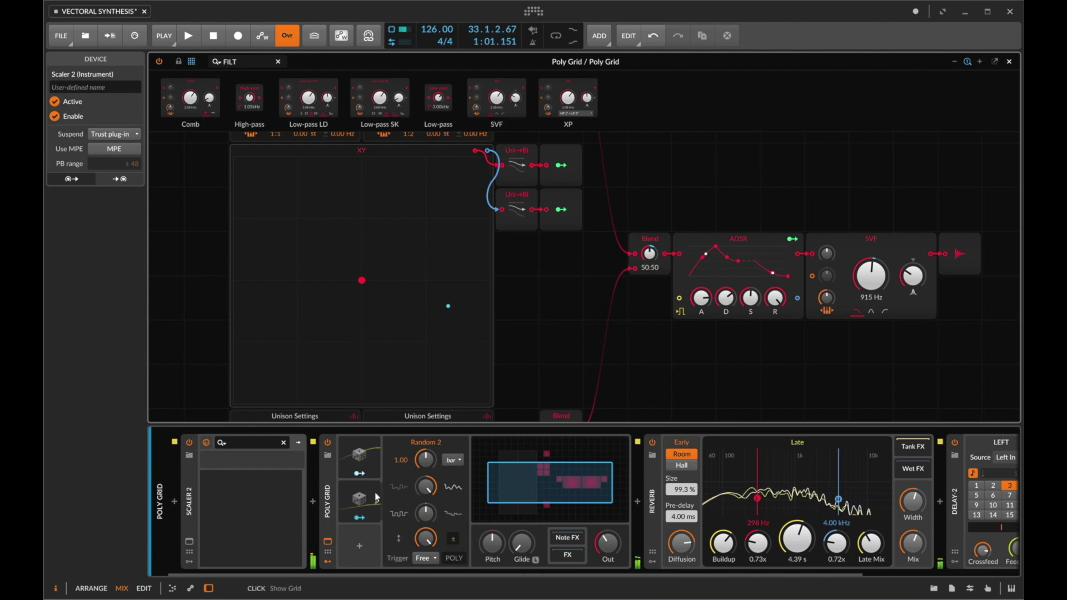
- Duplicate the second Random modulator into the free slot below and map the copy to the SVF cutoff with an amount of +12.89
left_click_drag(371, 499, 361, 555)
left_click(359, 561)
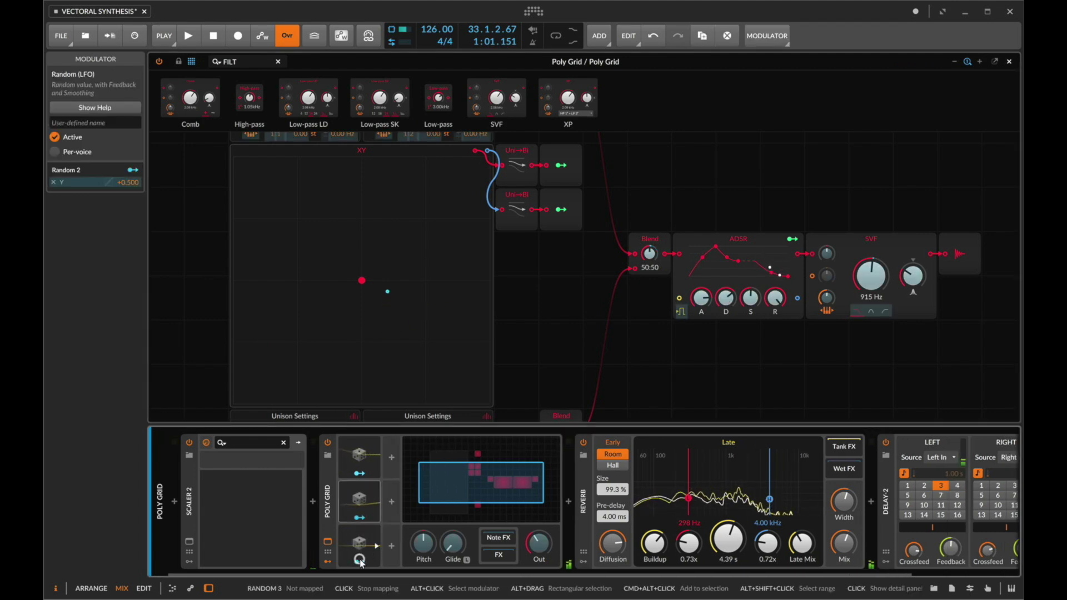
mouse_move(869, 277)
left_mouse_down()
mouse_move(868, 253)
mouse_move(859, 274)
left_mouse_up()
key("a")
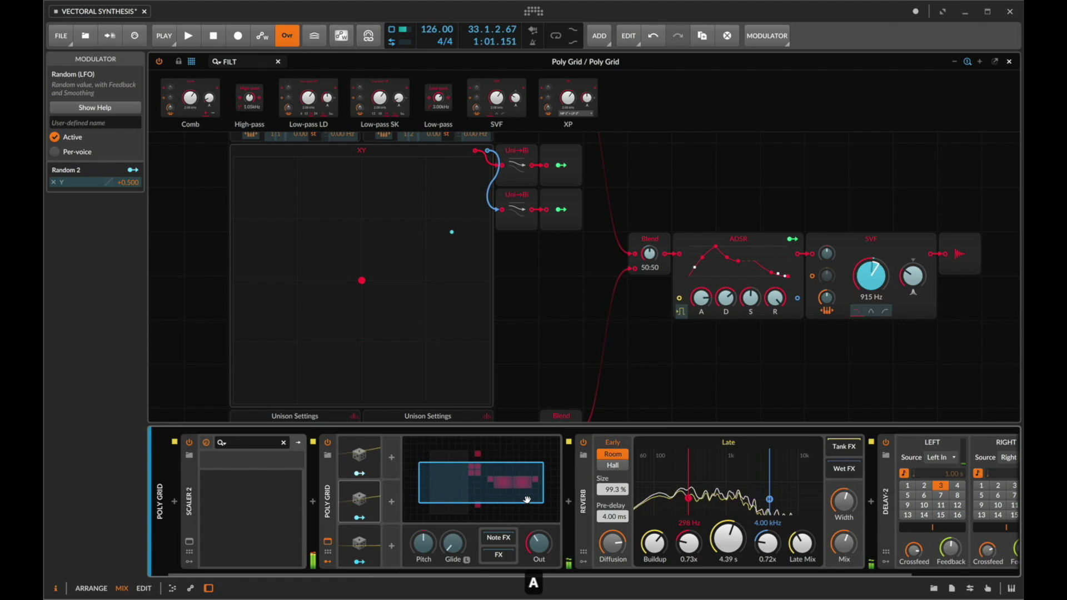
left_click(359, 561)
left_click(362, 547)
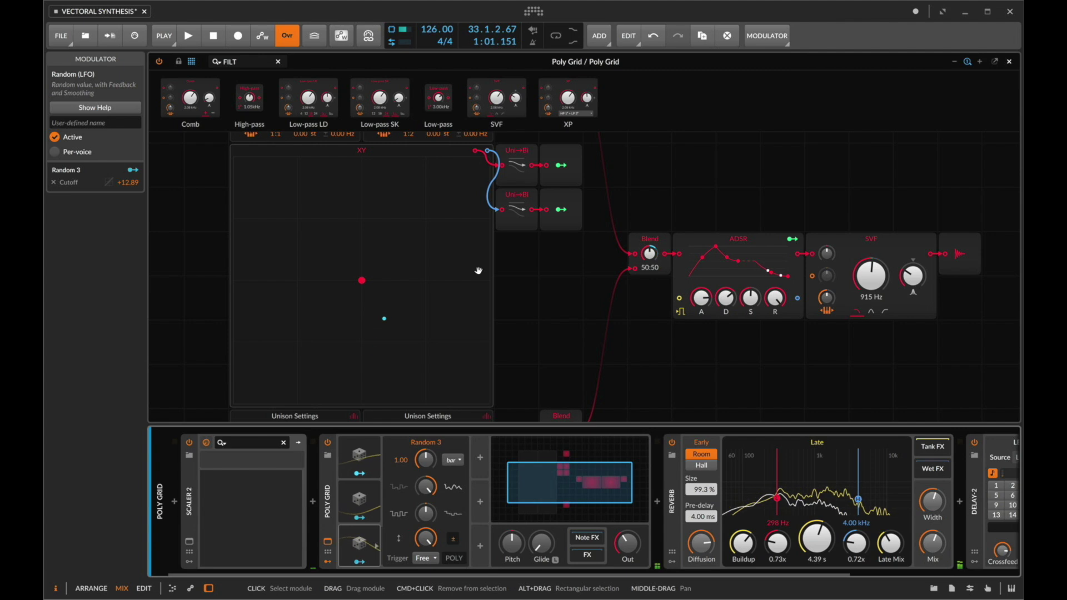
- Try moving the XY pad's point towards its lower-left area with the device panel hidden, and undo the move
key("d")
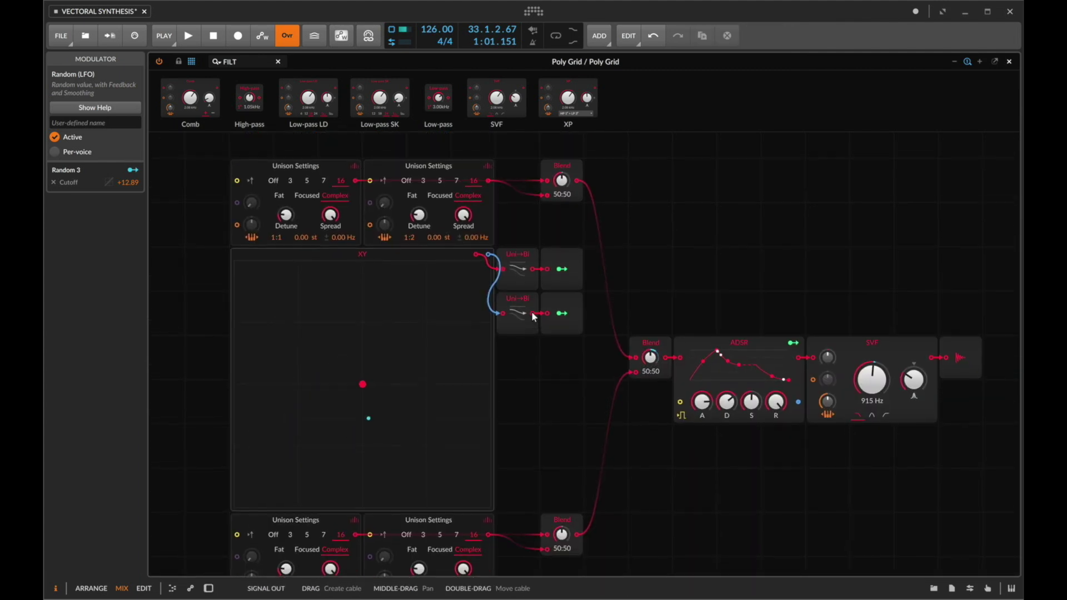
scroll(532, 317, "left", 1)
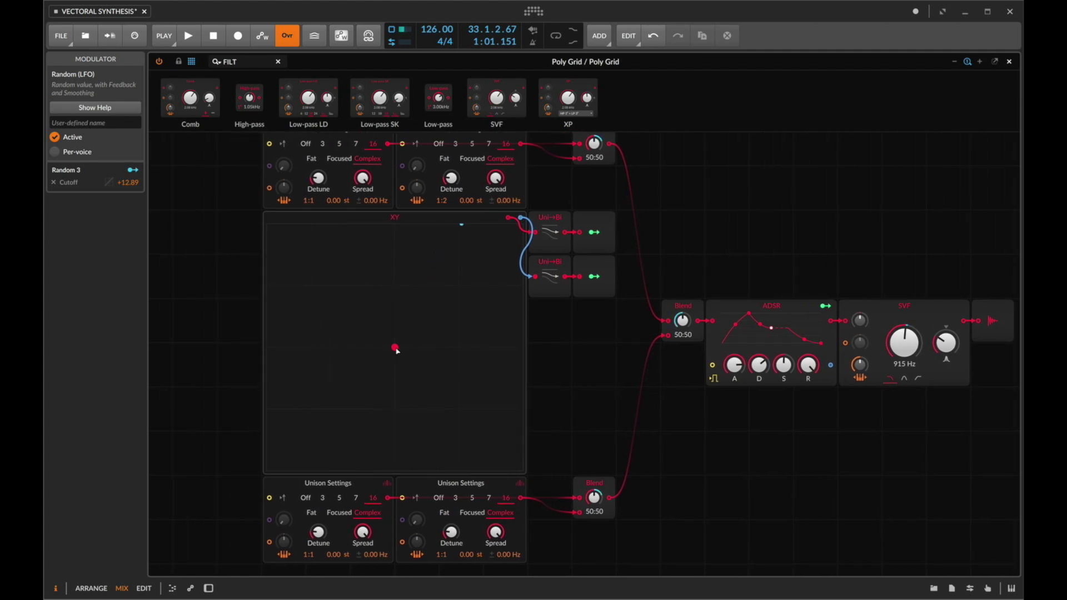
left_click_drag(397, 351, 388, 358)
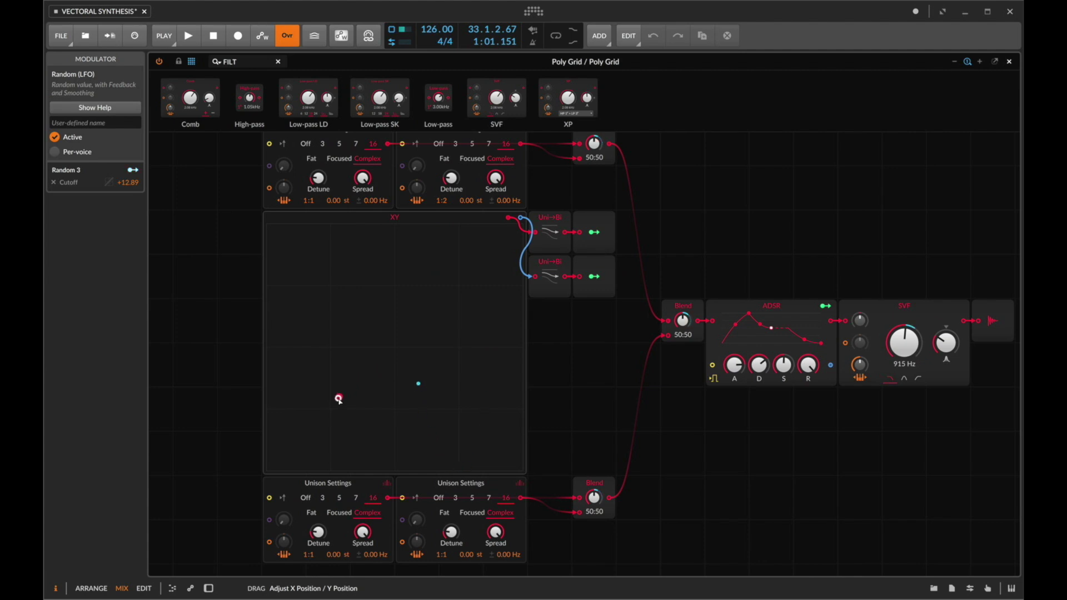
left_click_drag(337, 401, 337, 401)
key("super+z")
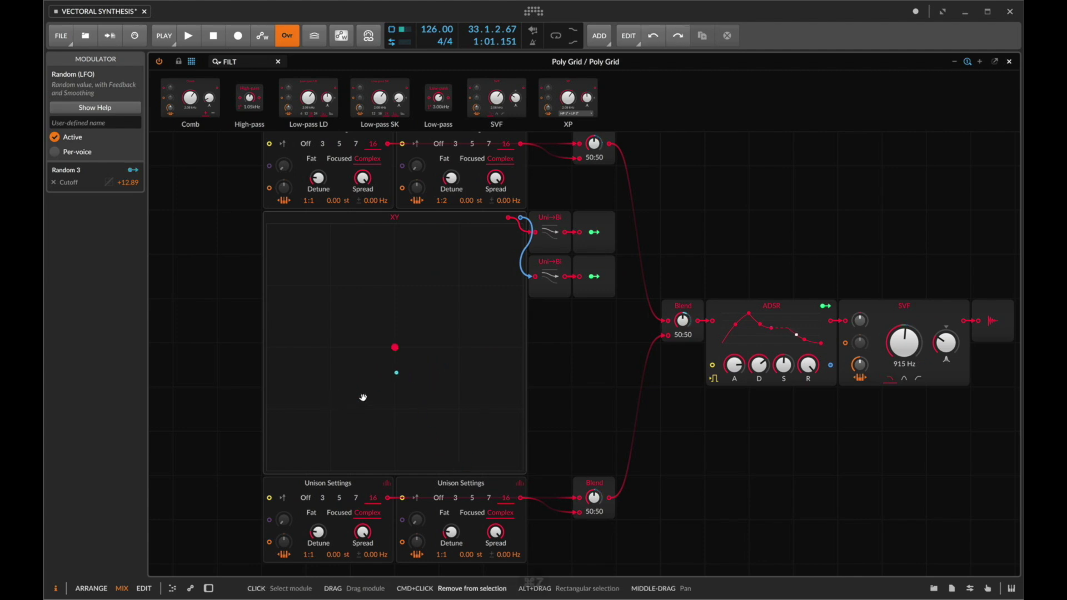
key("d")
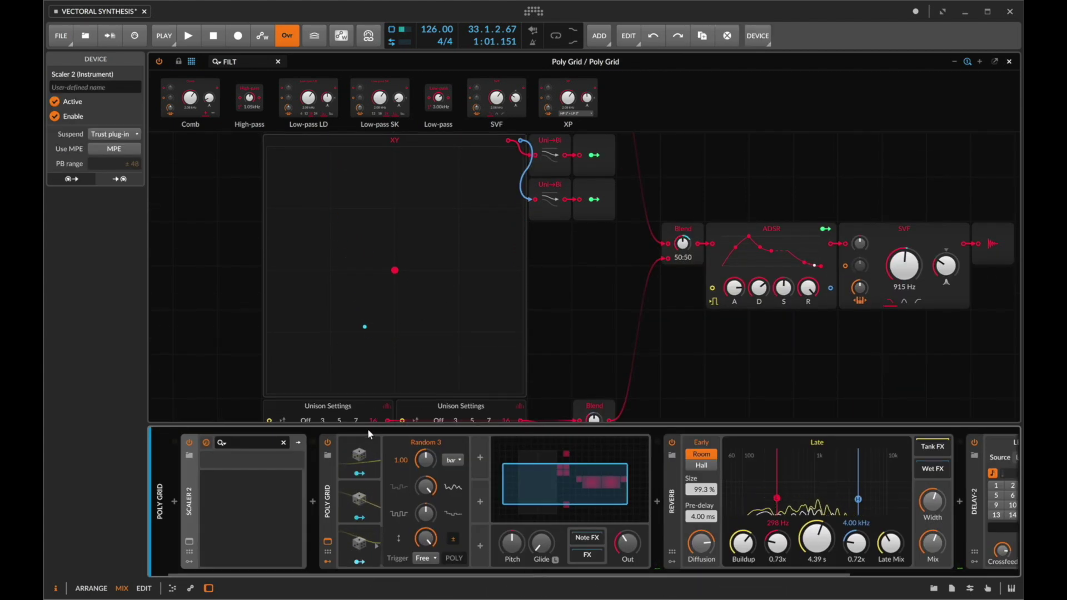
left_click(480, 459)
type("lfo")
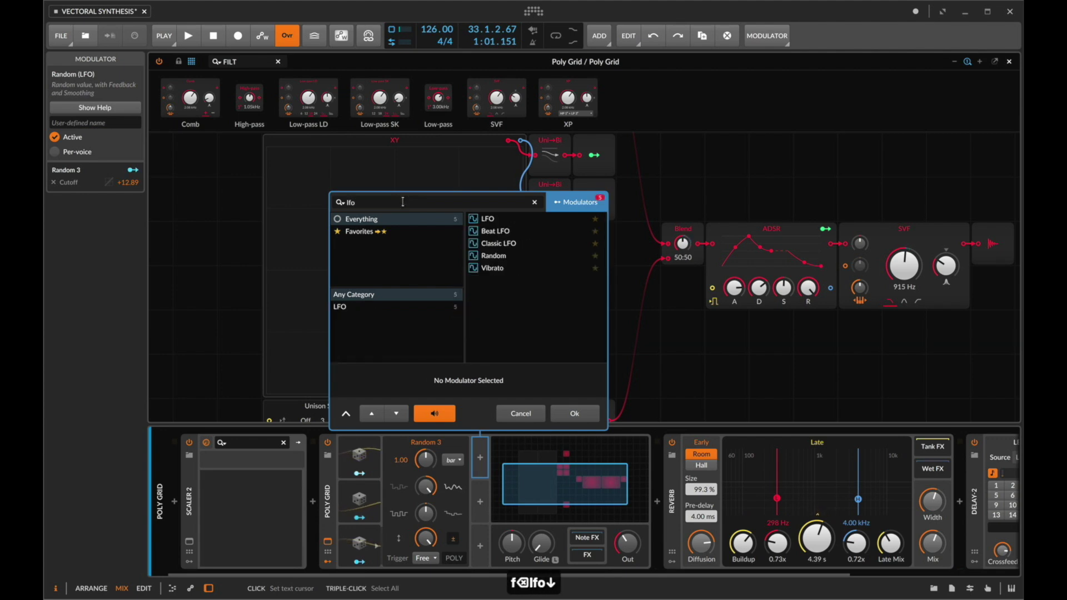
key("Return")
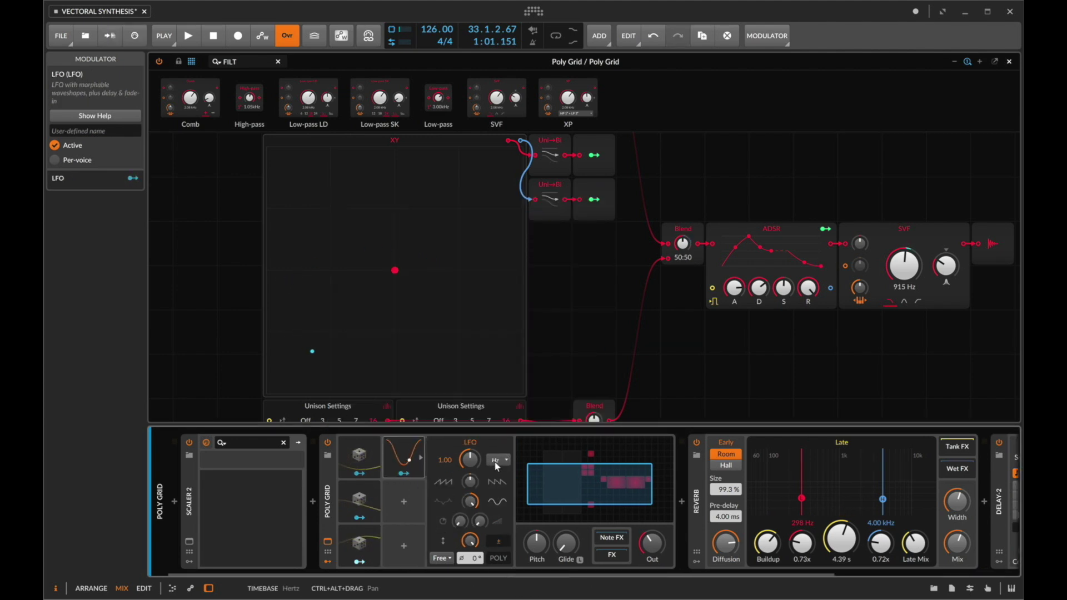
left_click(499, 461)
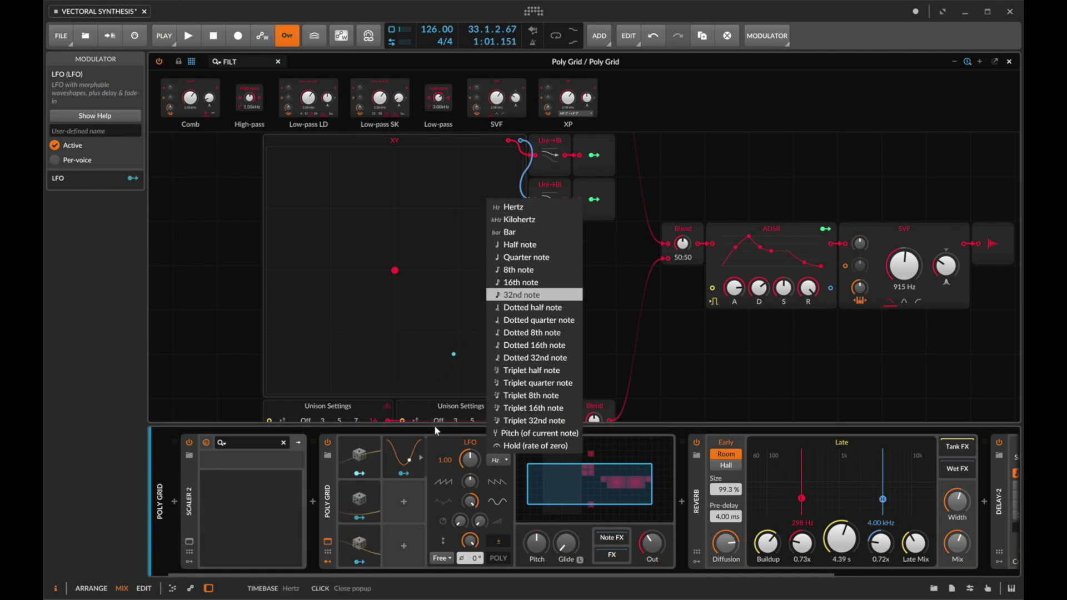
left_click(521, 294)
right_click(412, 472)
left_click(537, 514)
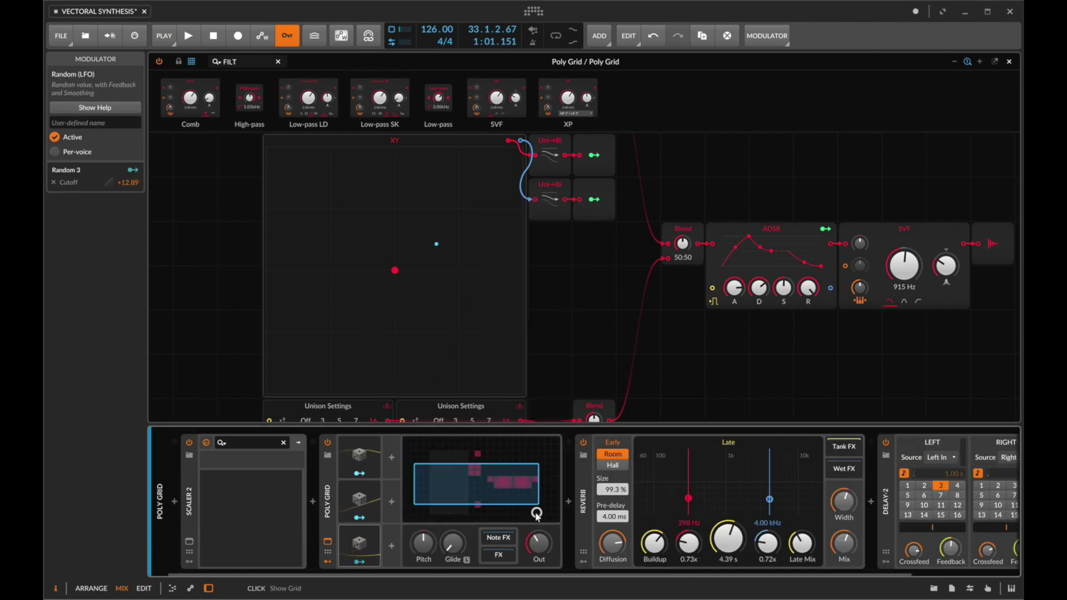
- Add a Classic LFO modulator to the Poly Grid and duplicate it into the slot below
left_click(389, 455)
type("cla")
key("Down")
key("Return")
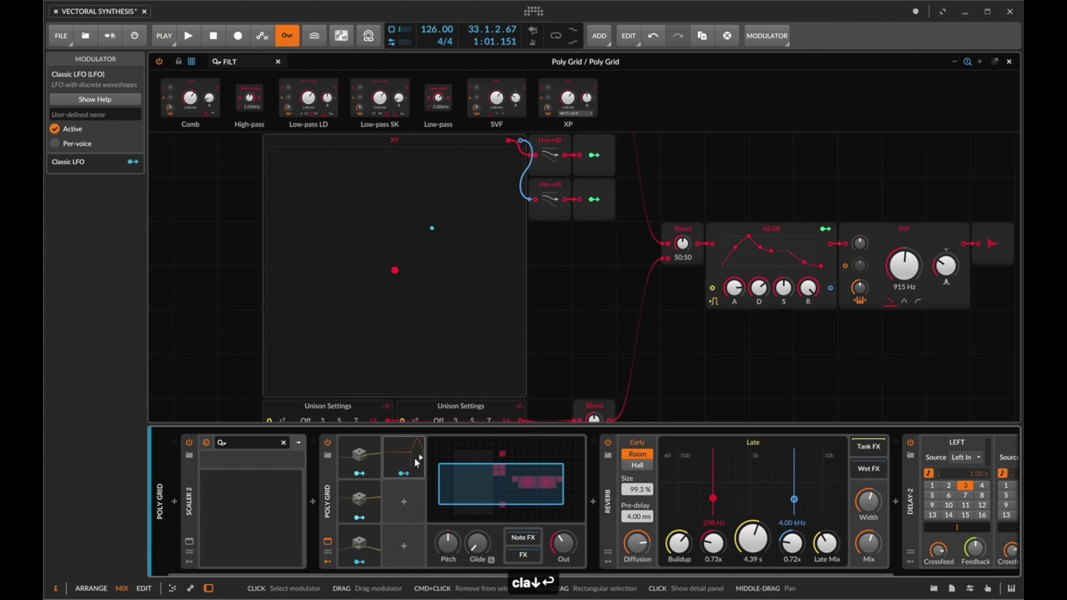
left_click(421, 458)
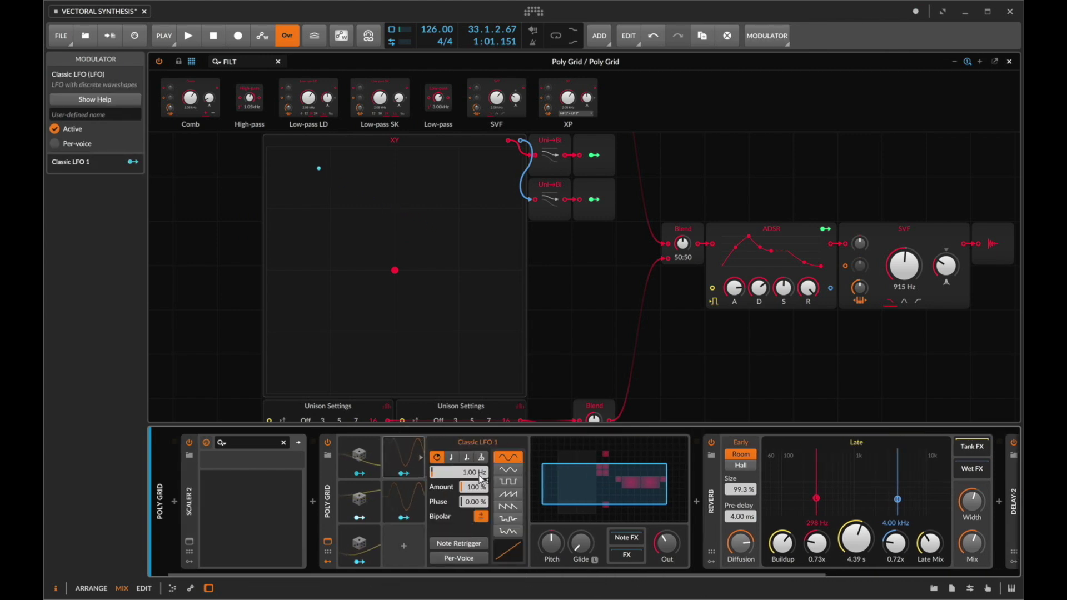
- Sync the first Classic LFO to note values with a timebase of 1/1
left_click(452, 457)
left_click(458, 470)
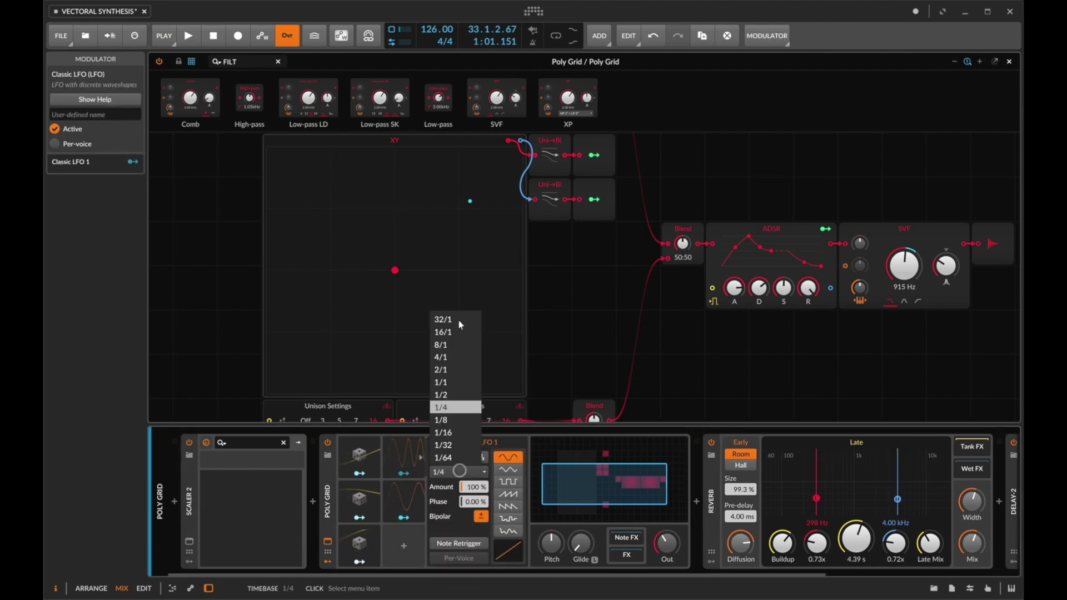
left_click(451, 381)
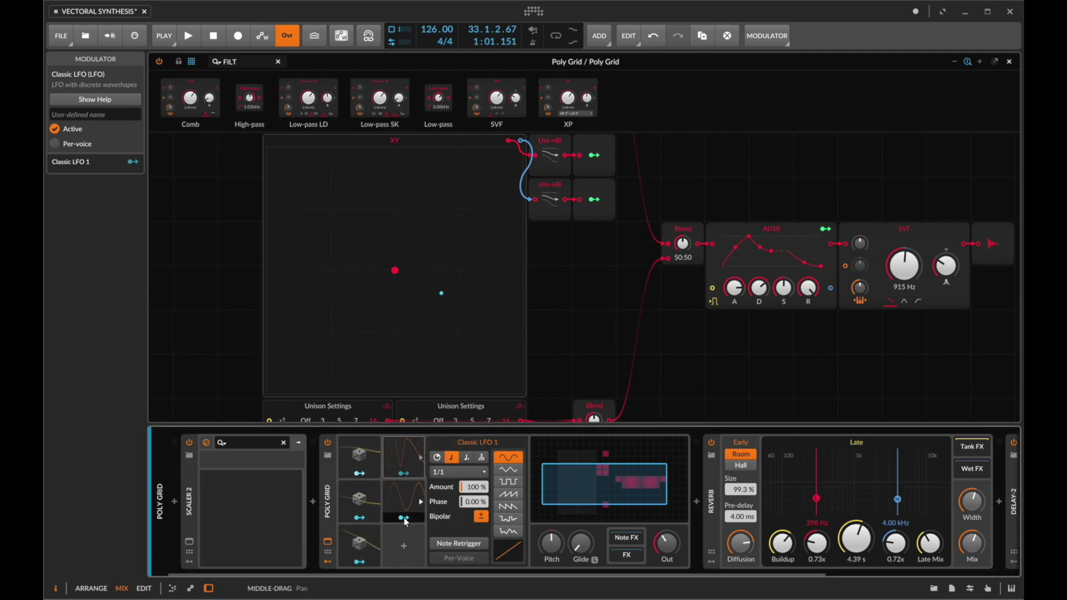
- Try mapping the second Classic LFO to the XY pad's X position with an amount of +0.196
left_click(352, 302)
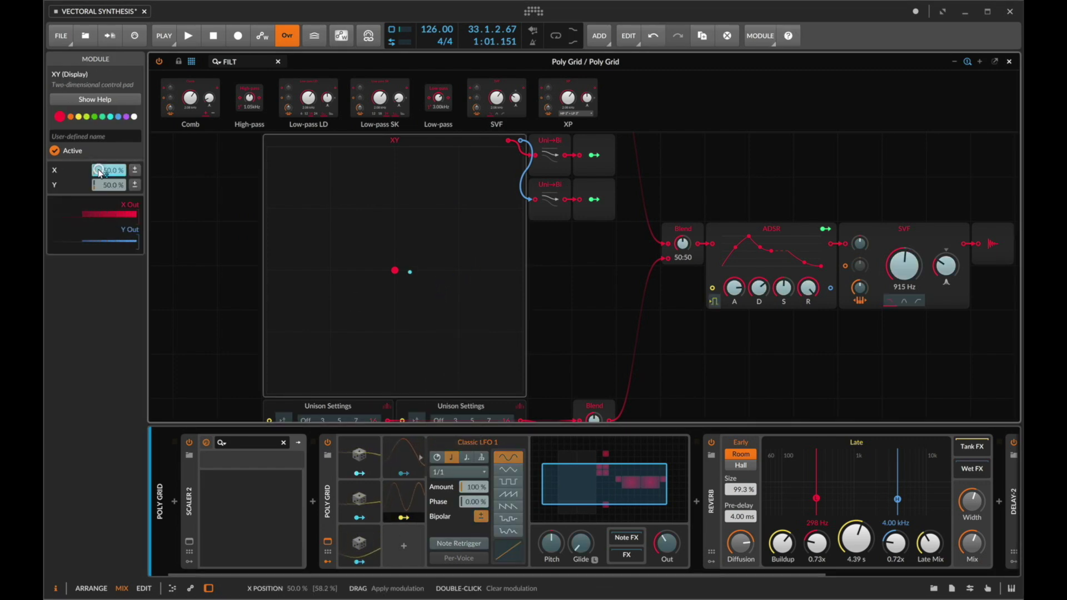
left_click(408, 464)
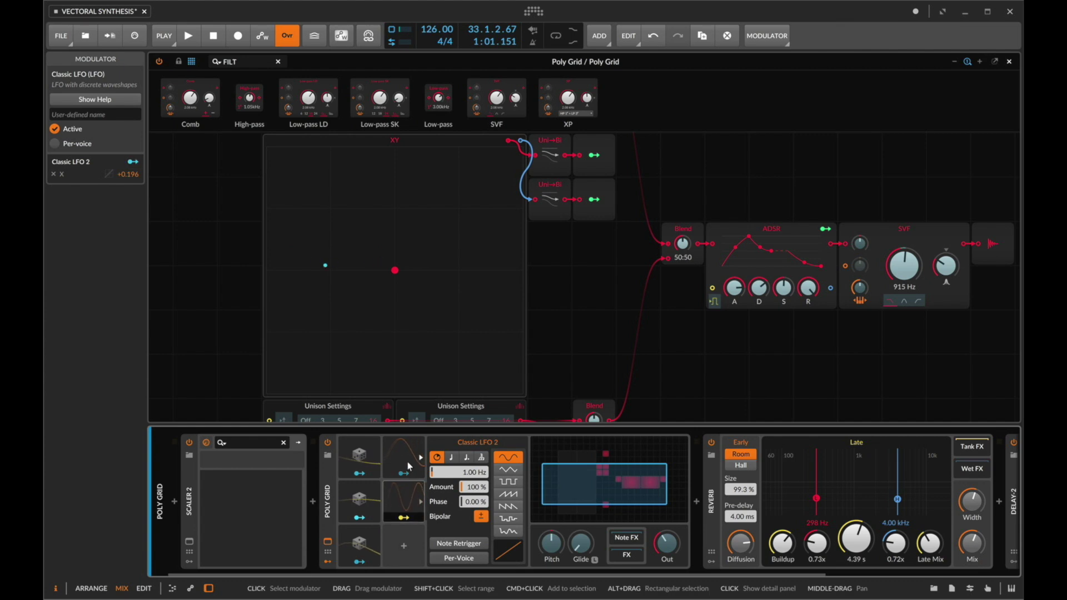
left_click(405, 492)
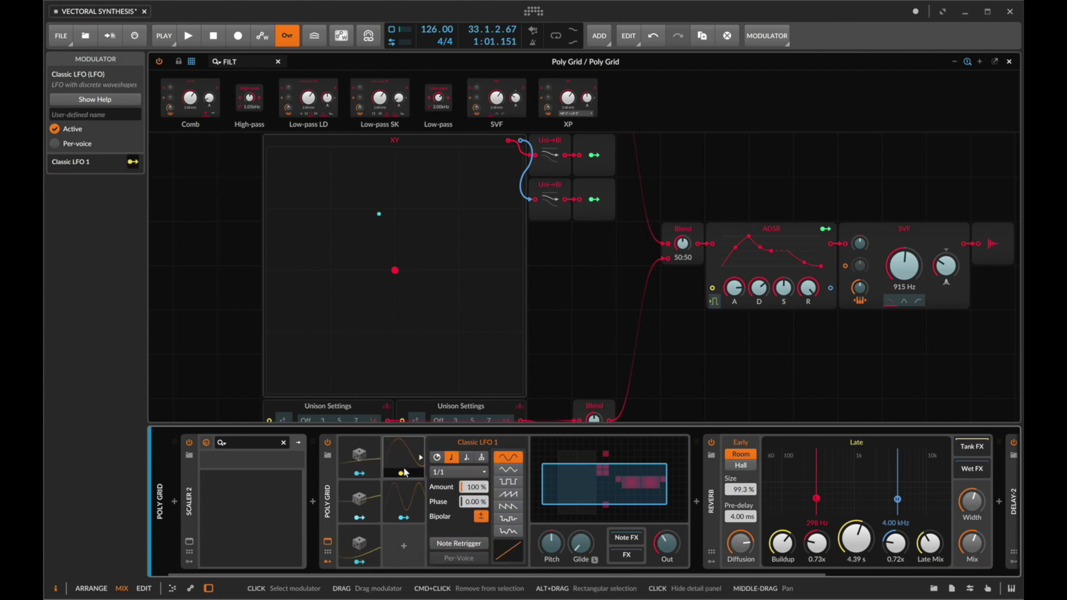
left_click(404, 518)
left_click(404, 518)
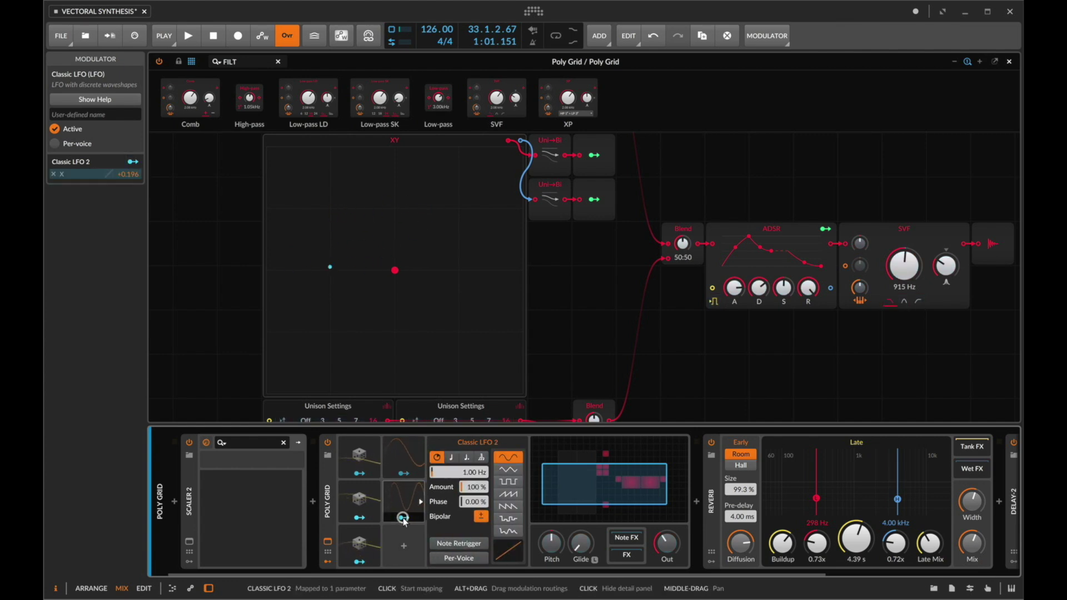
left_click(403, 518)
left_click(404, 496)
left_click(404, 496)
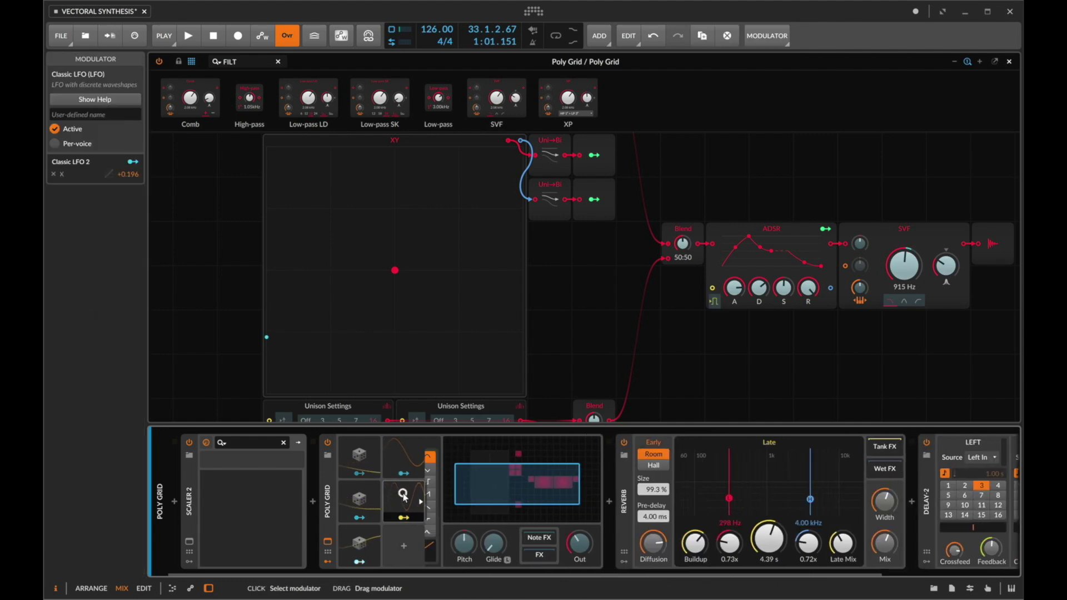
- Map the first Classic LFO to the XY pad's X position and set the modulation amount to +0.500
left_click(410, 459)
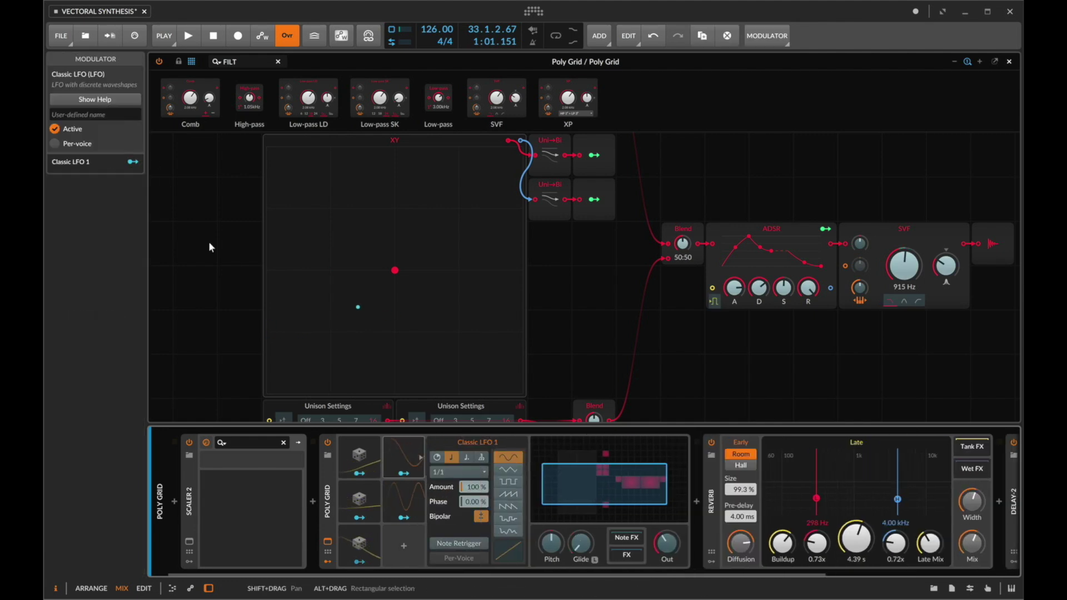
left_click(406, 469)
left_click(404, 454)
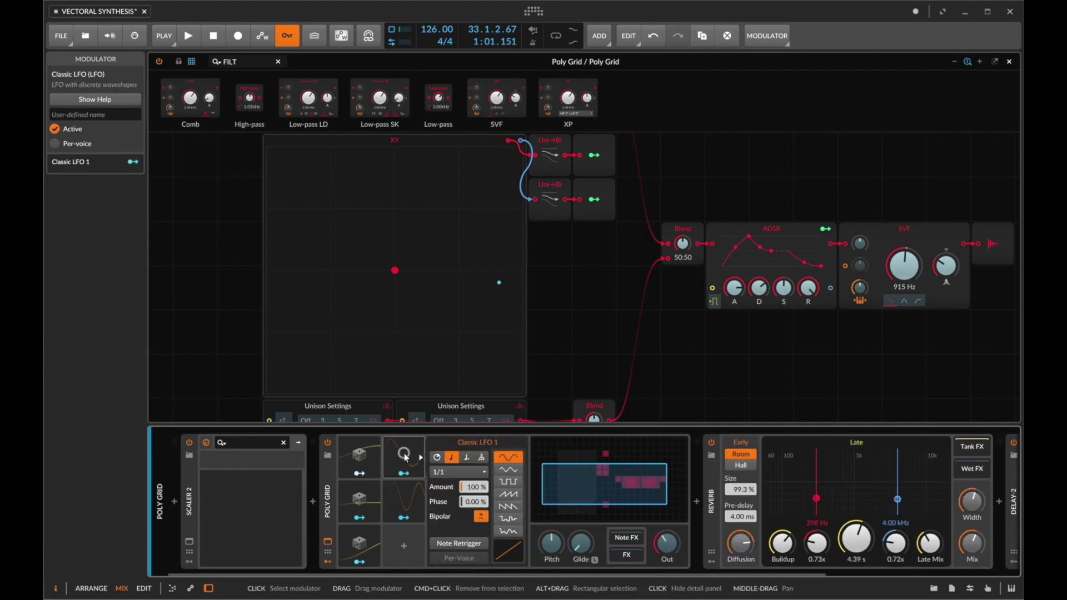
left_click(388, 277)
left_click_drag(109, 174, 109, 170)
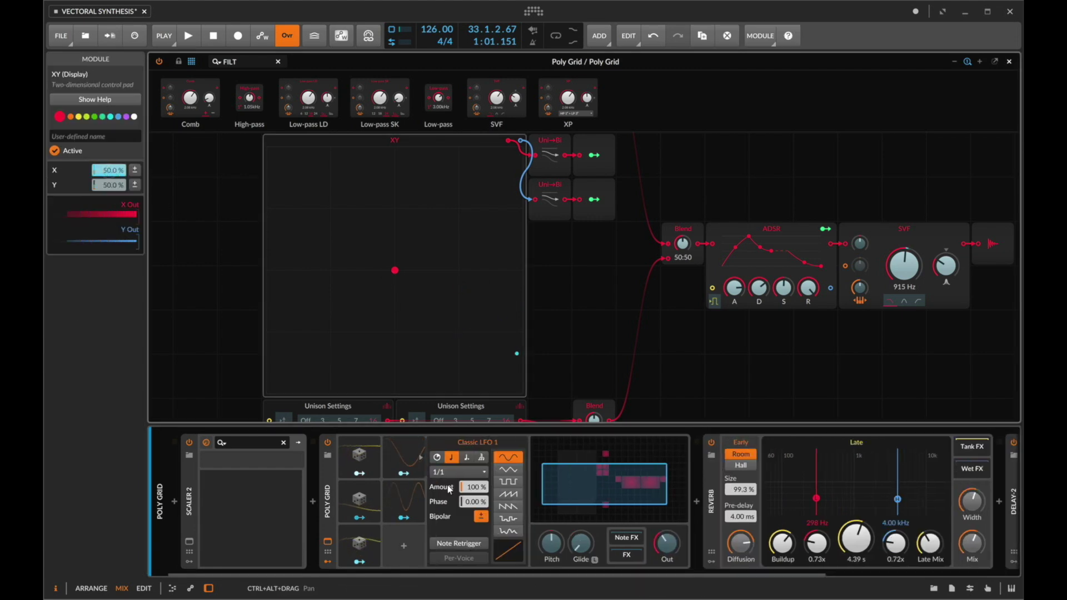
left_click(448, 485)
left_click(132, 177, "super")
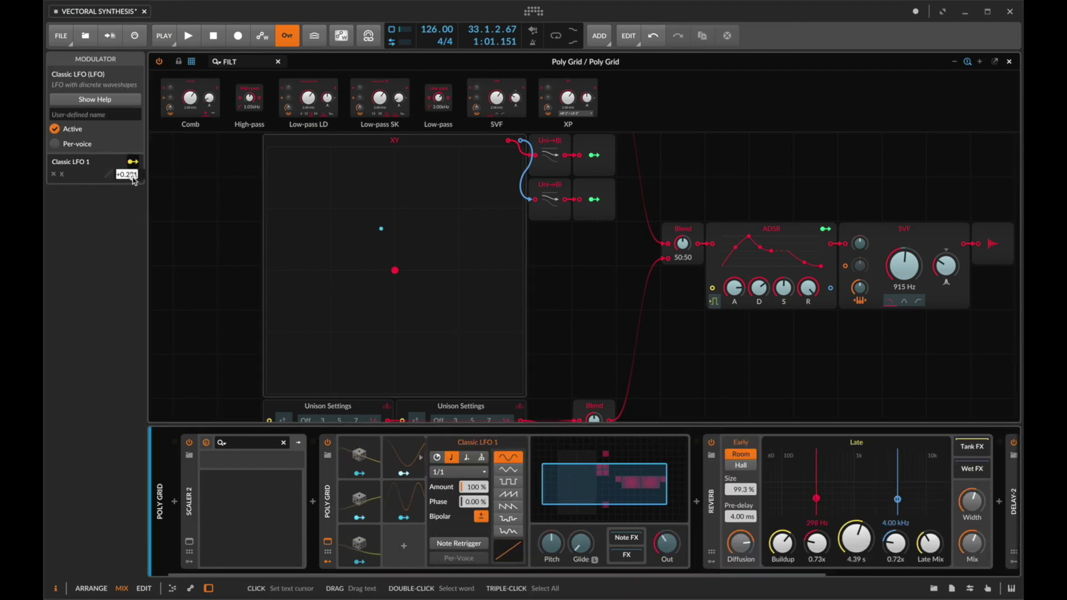
type(".5")
key("Return")
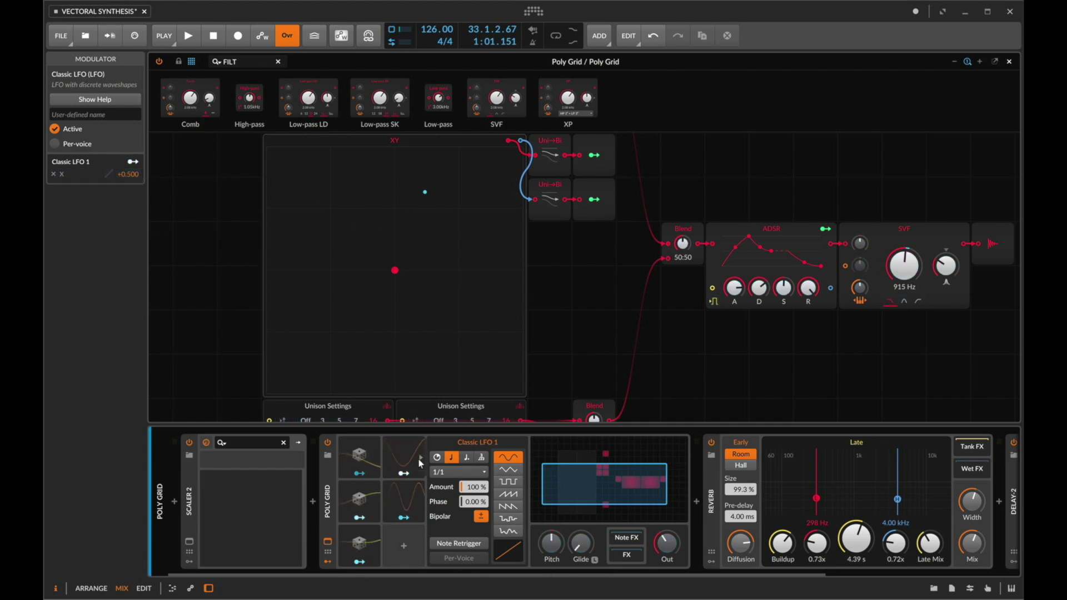
- Modulate only the XY pad's Y position with the second Classic LFO, removing its X mapping and setting the amount to +0.500
left_click(412, 298)
left_click(391, 488)
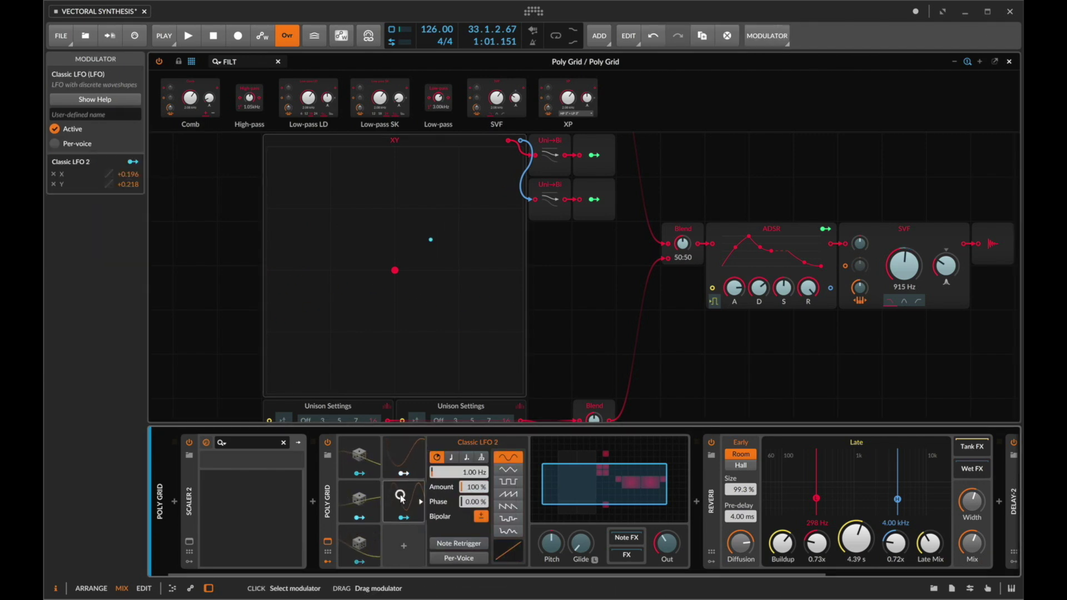
double_click(127, 174)
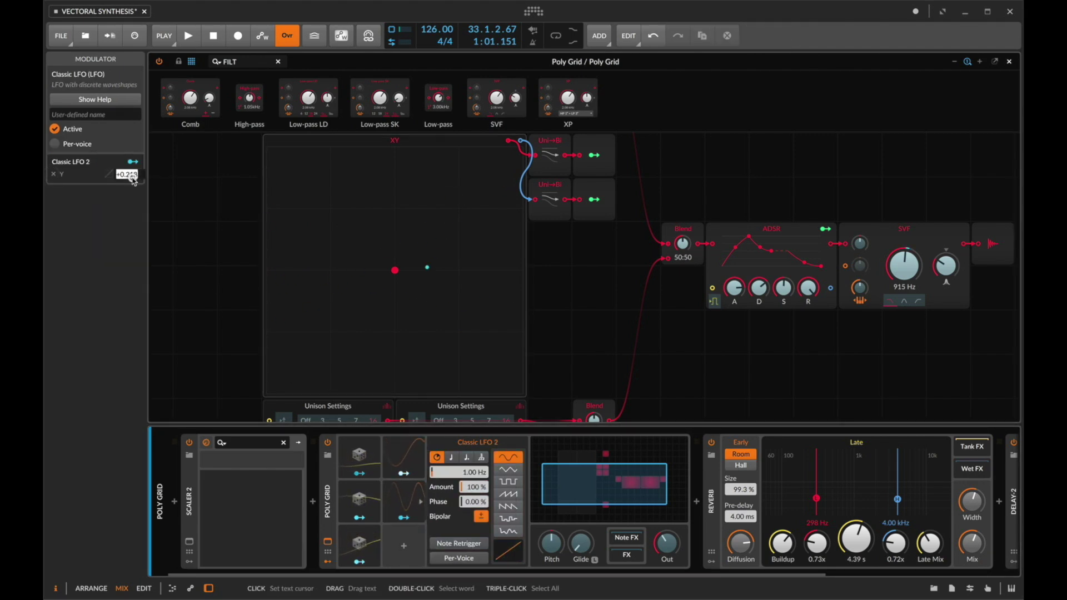
type(".5")
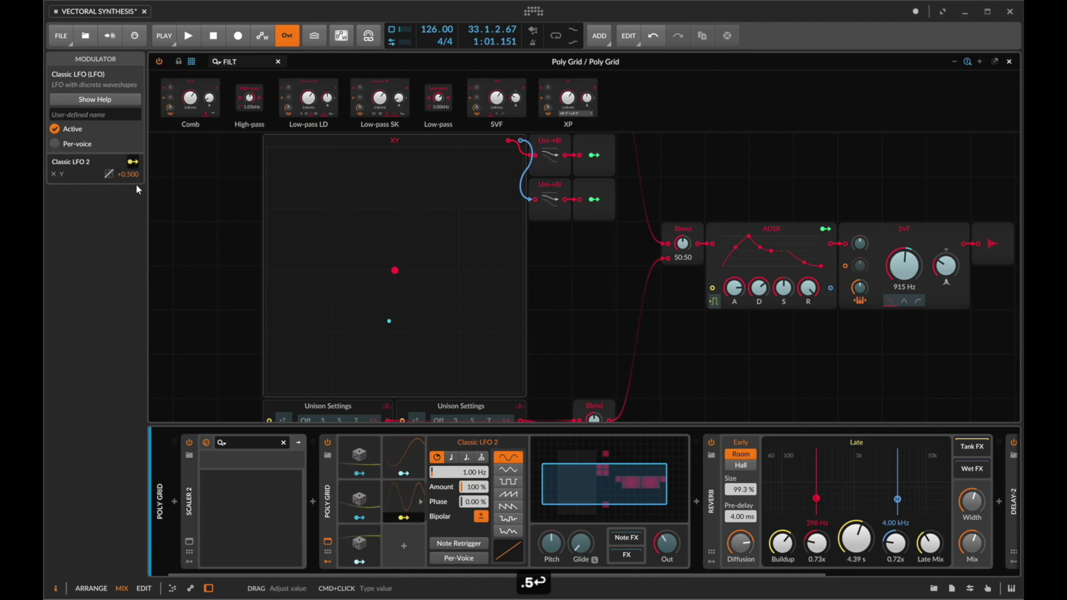
key("Return")
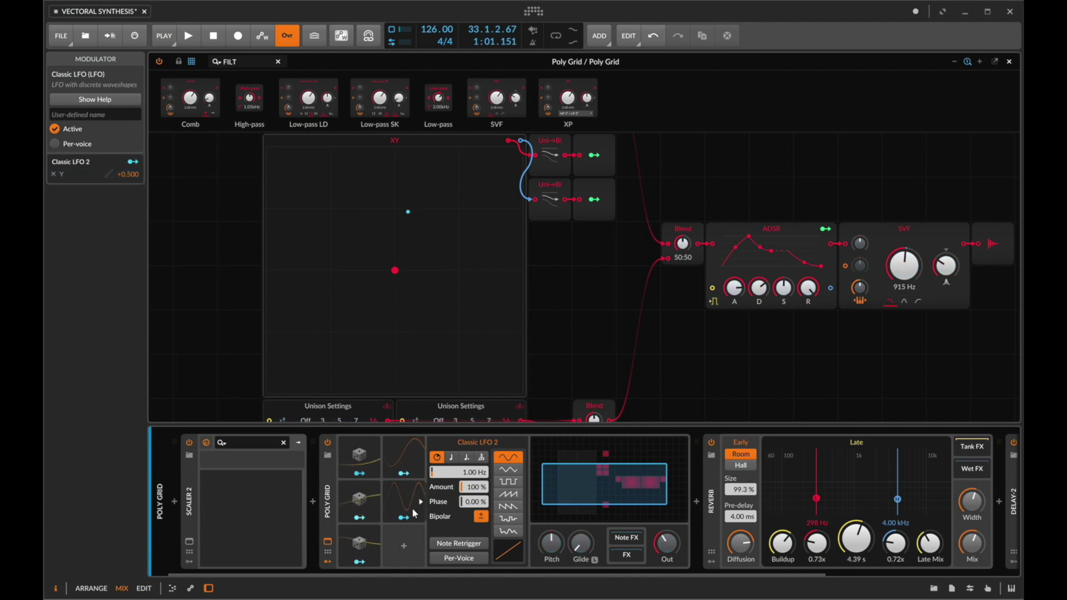
- Reduce the Amount of both Classic LFO modulators to 20%
double_click(476, 487)
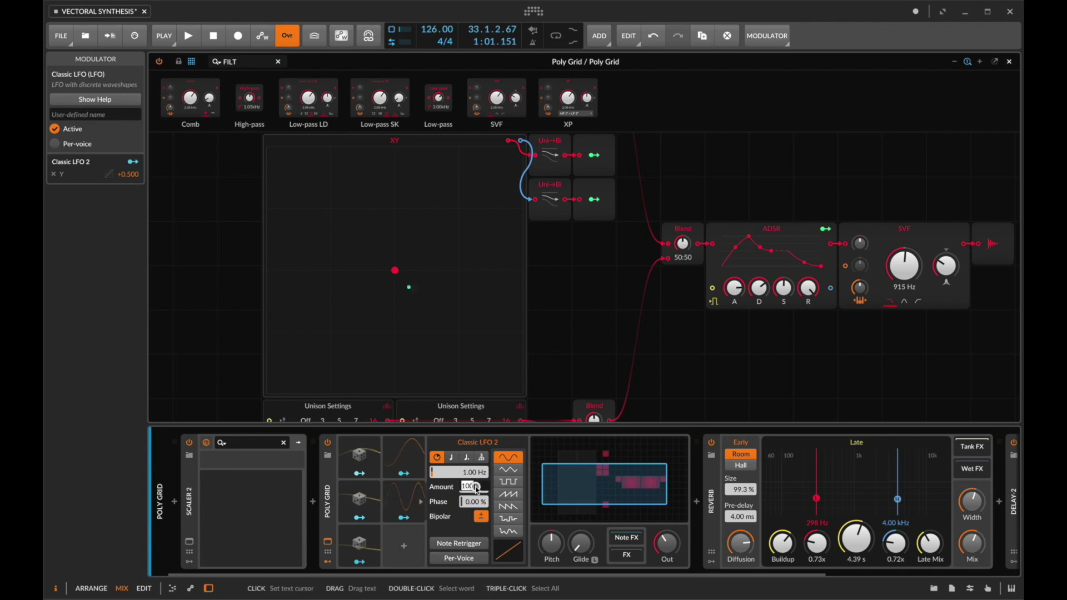
type("20")
key("Return")
left_click(421, 460)
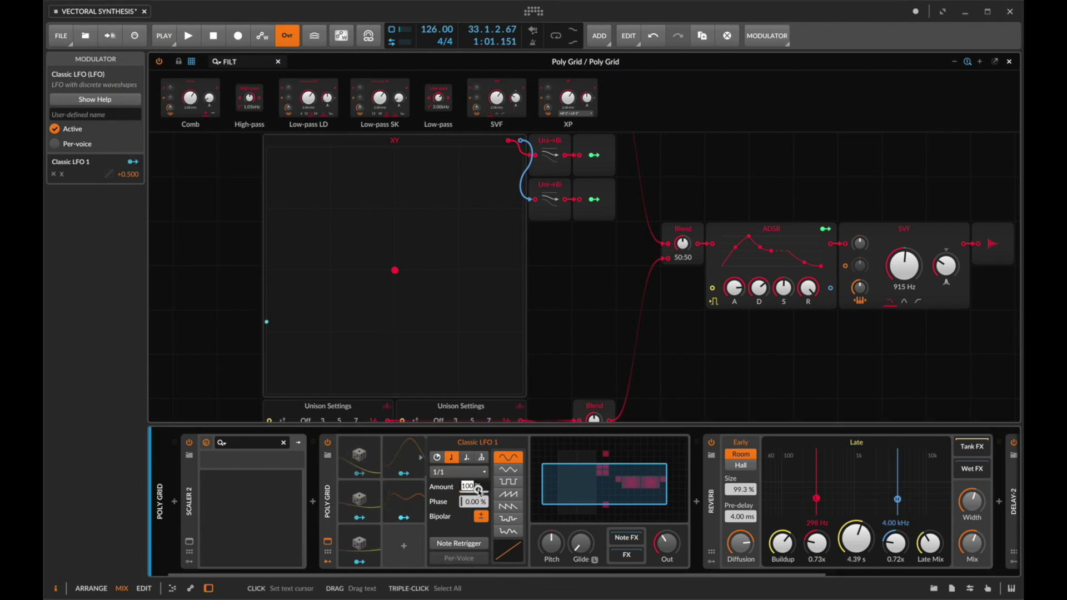
- Sync the second Classic LFO to note values with a timebase of 2/1
left_click(400, 499)
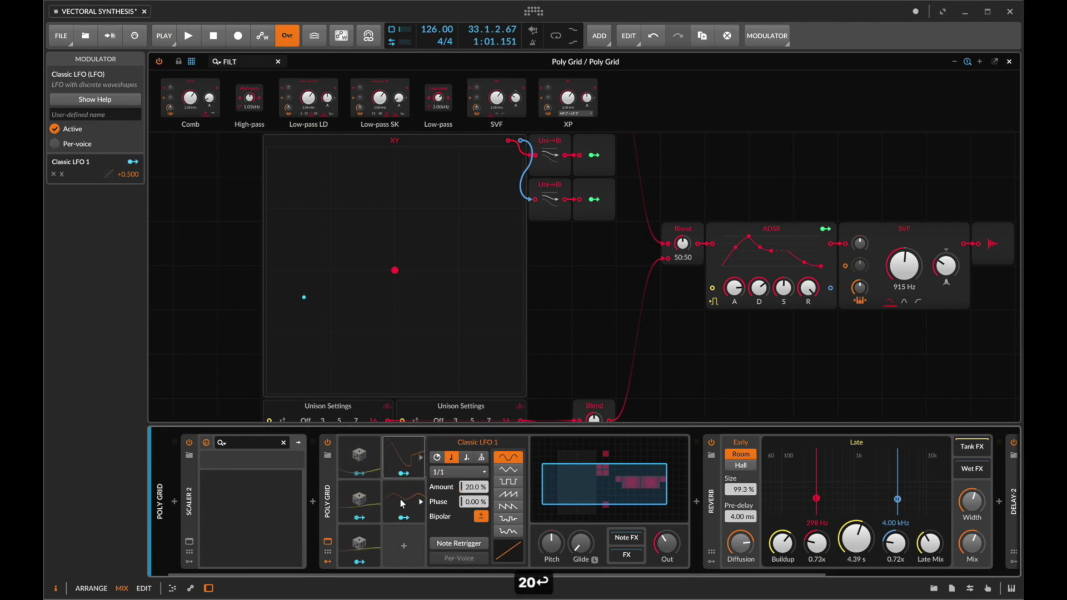
left_click(451, 457)
left_click(467, 472)
left_click(457, 370)
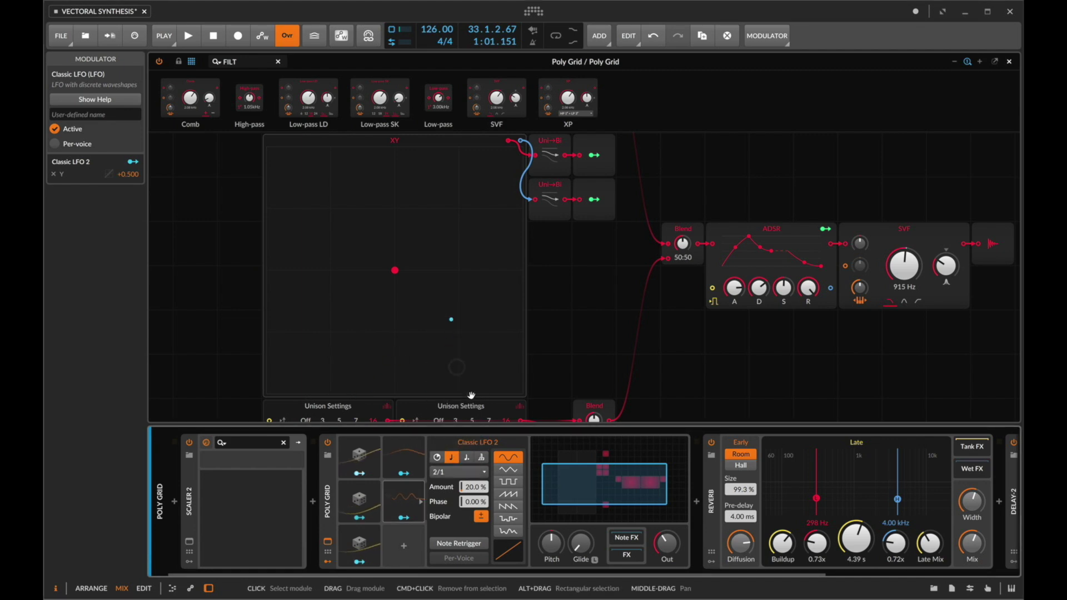
key("a")
key("a")
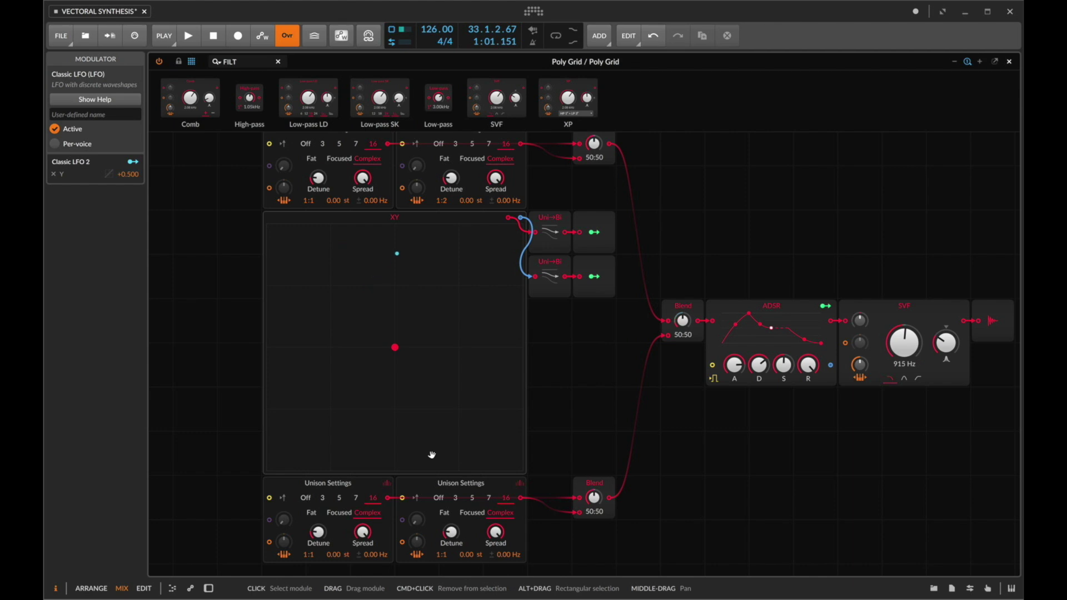
- Deactivate the Random 1 and Random 2 modulators on the Poly Grid
key("d")
right_click(348, 462)
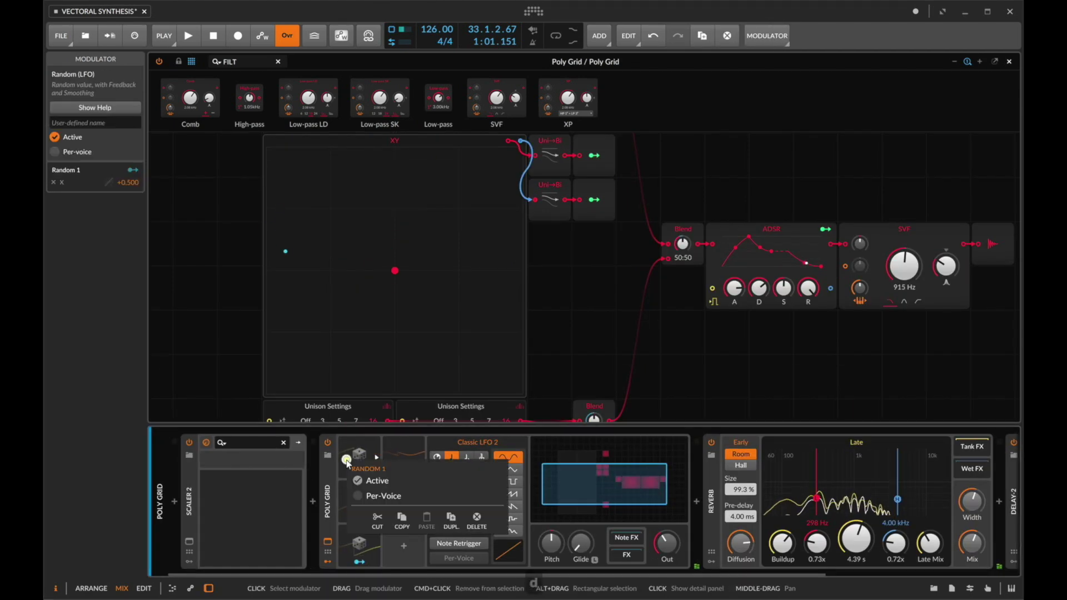
left_click(374, 481)
left_click(361, 503)
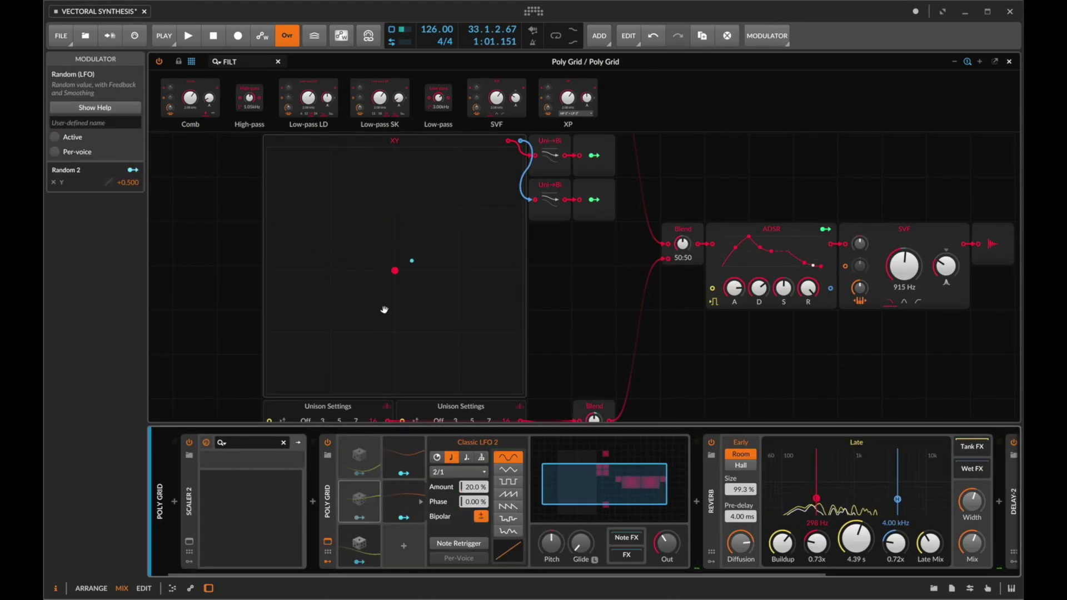
- Move the XY pad's base point around its centre and leave it at about 50.6% X and 50.4% Y
key("a")
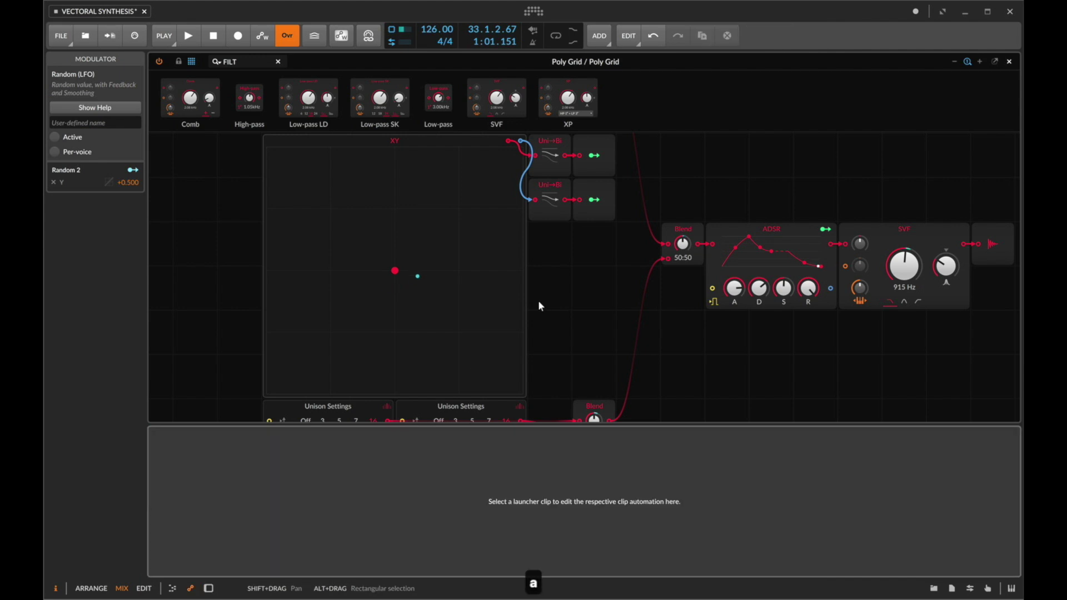
left_click(449, 312)
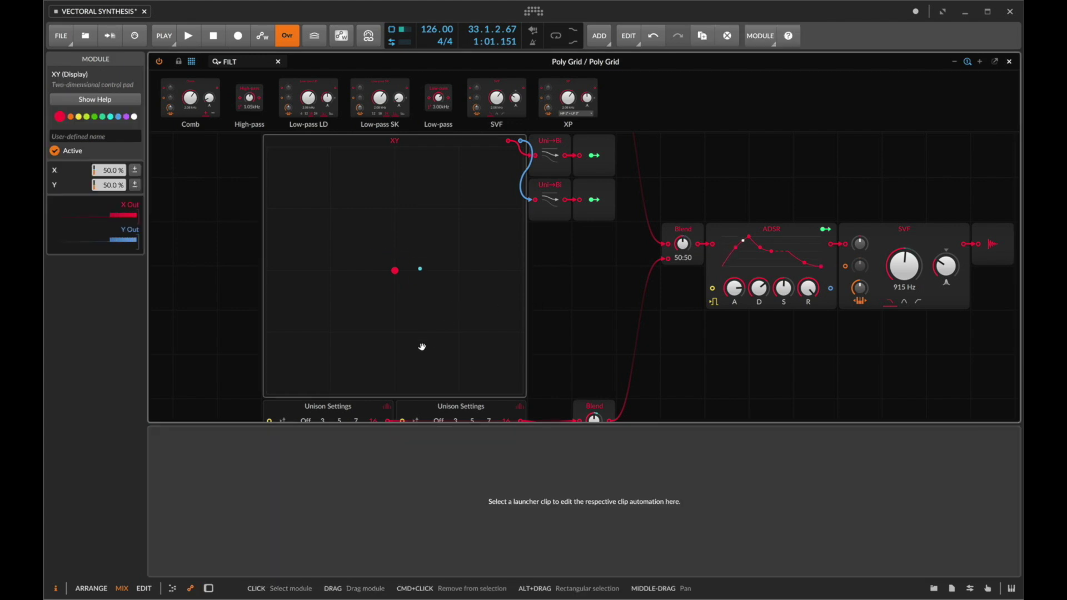
key("d")
key("a")
key("a")
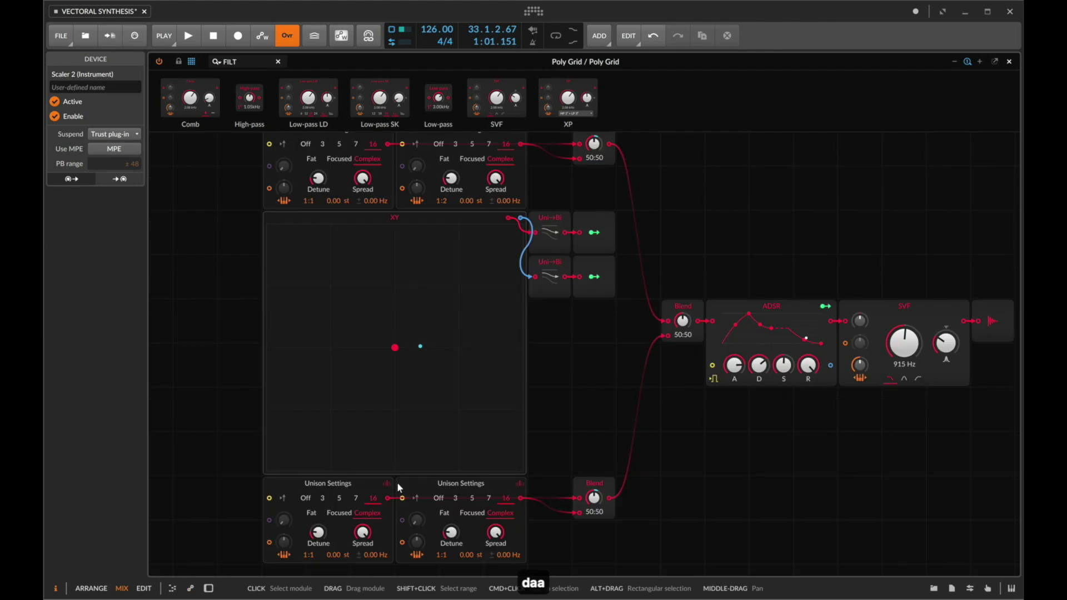
key("d")
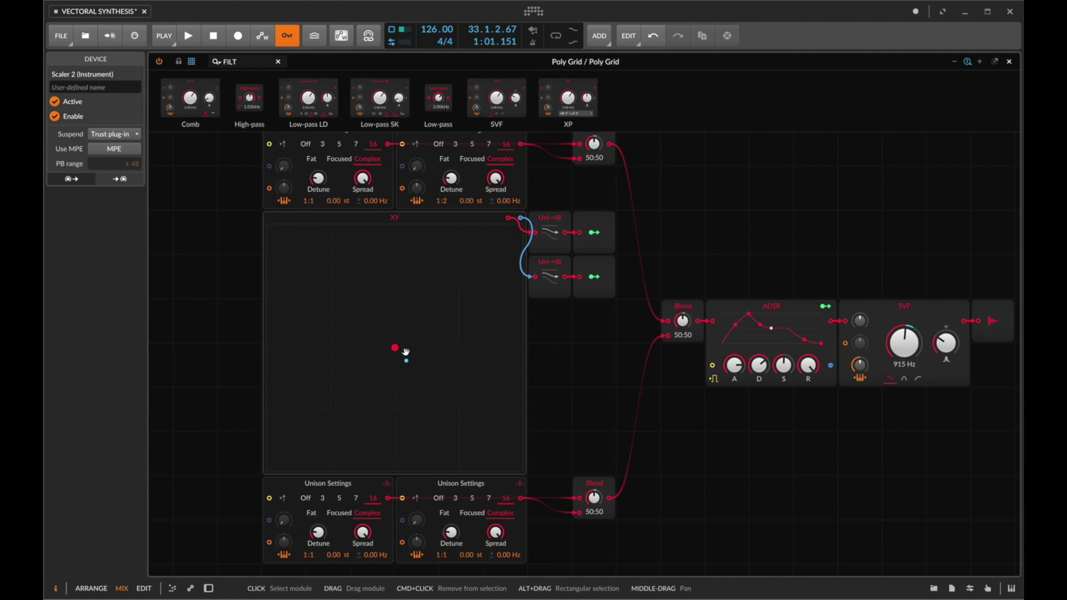
left_click_drag(406, 352, 389, 351)
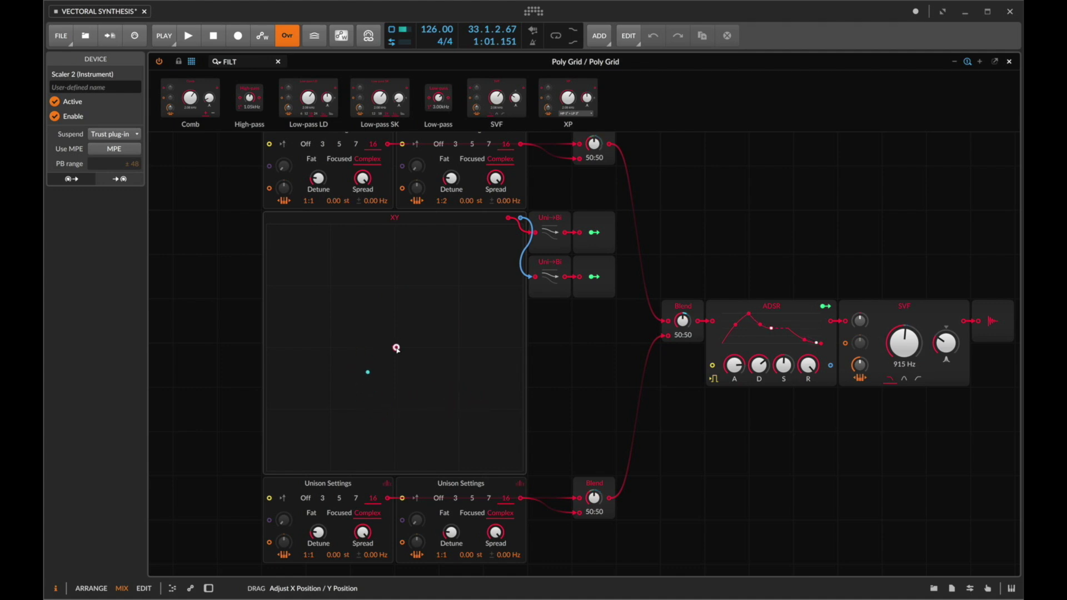
left_click_drag(397, 348, 395, 349)
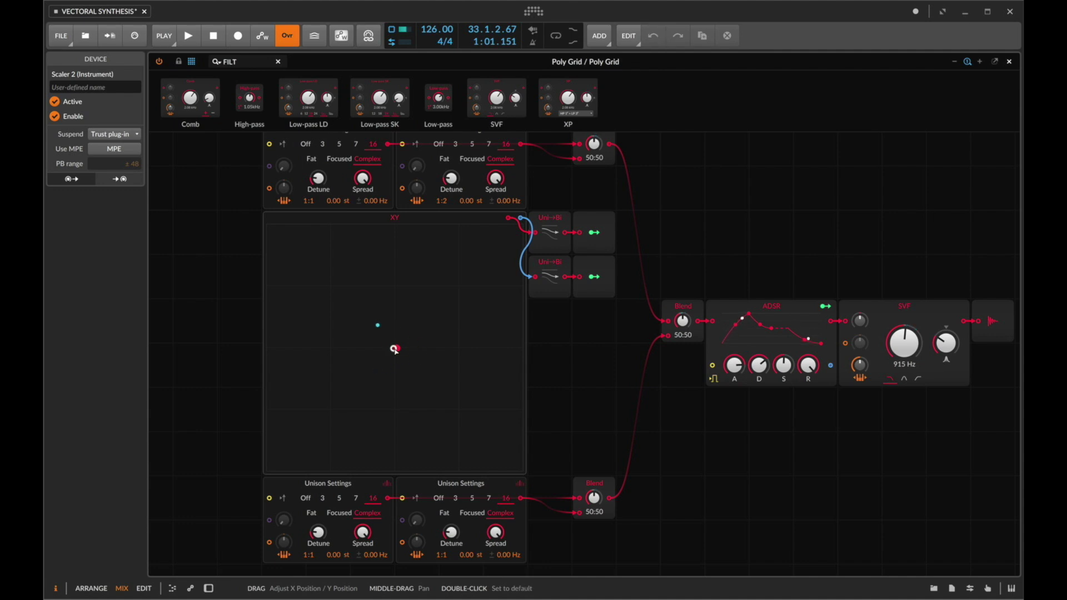
mouse_move(395, 349)
left_mouse_down()
mouse_move(383, 345)
mouse_move(396, 346)
left_mouse_up()
- Reactivate the Random 1 and Random 2 modulators on the Poly Grid
key("d")
right_click(342, 453)
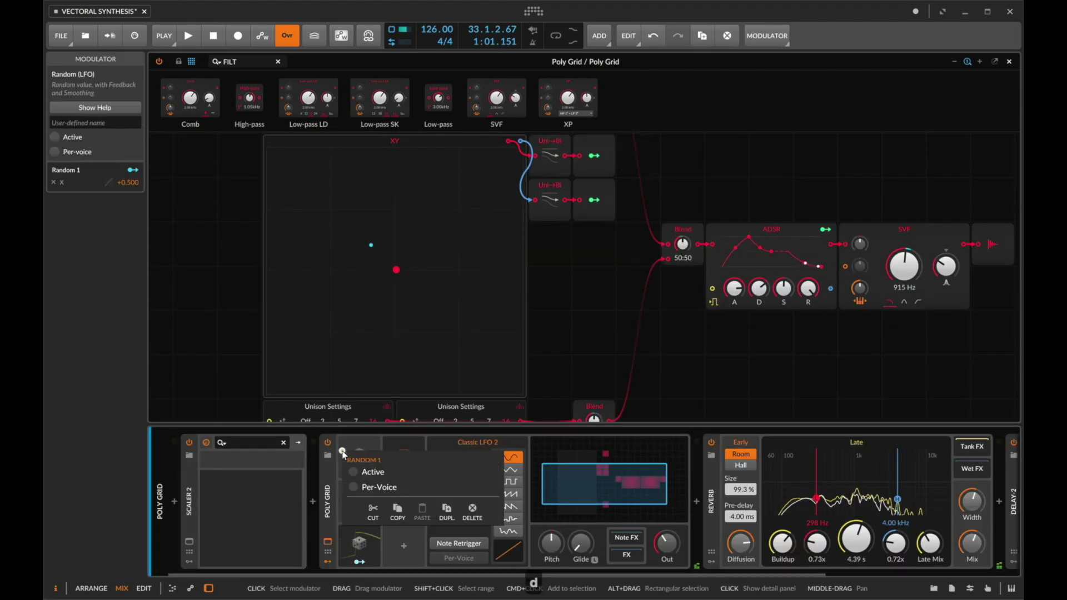
left_click(373, 472)
right_click(353, 491)
left_click(379, 509)
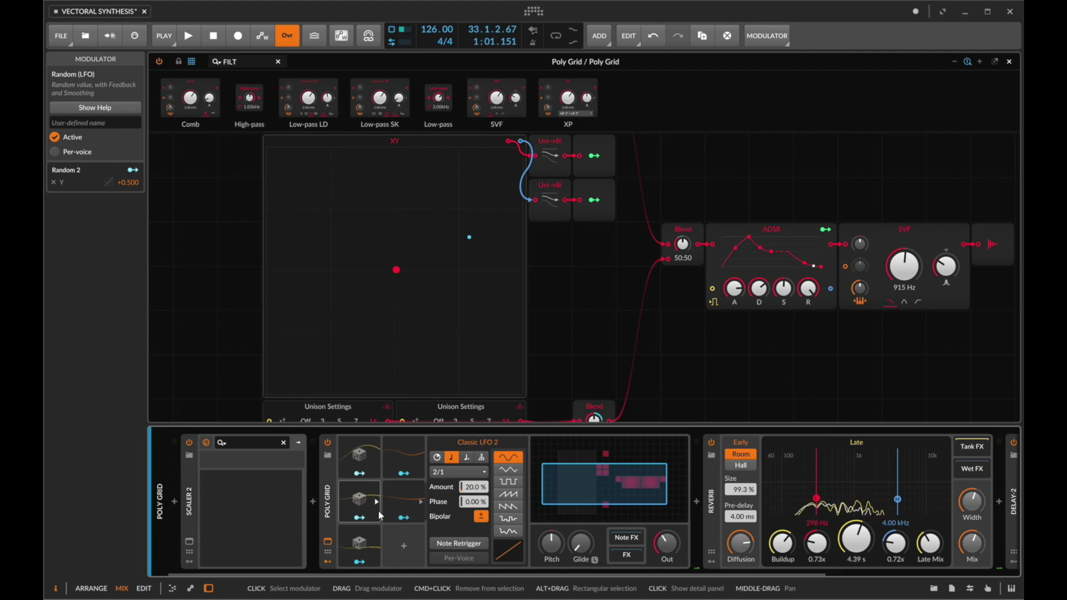
- Turn the ADSR envelope's attack and sustain down to their minimum for a plucked sound
key("a")
key("a")
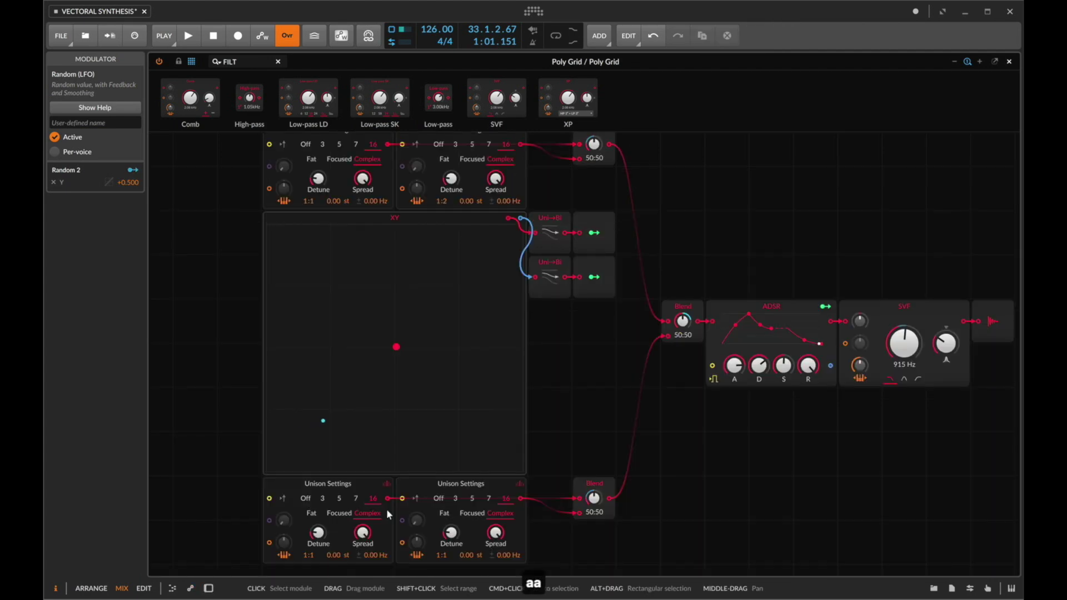
key("d")
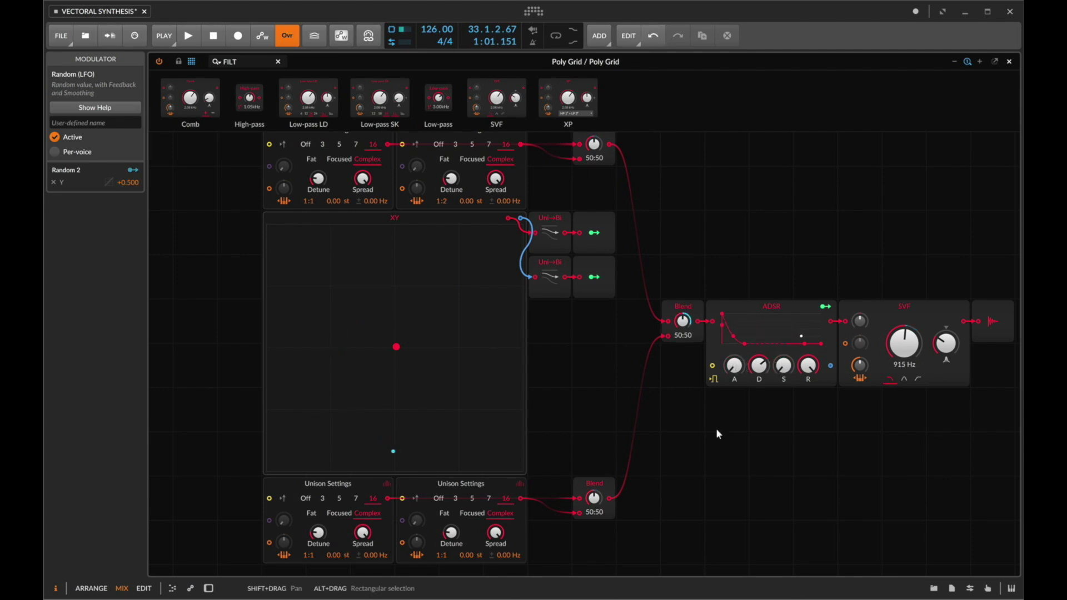
- Add an Arpeggiator note effect to the Poly Grid and limit its pattern to 3 steps
key("shift+d")
key("d")
key("f")
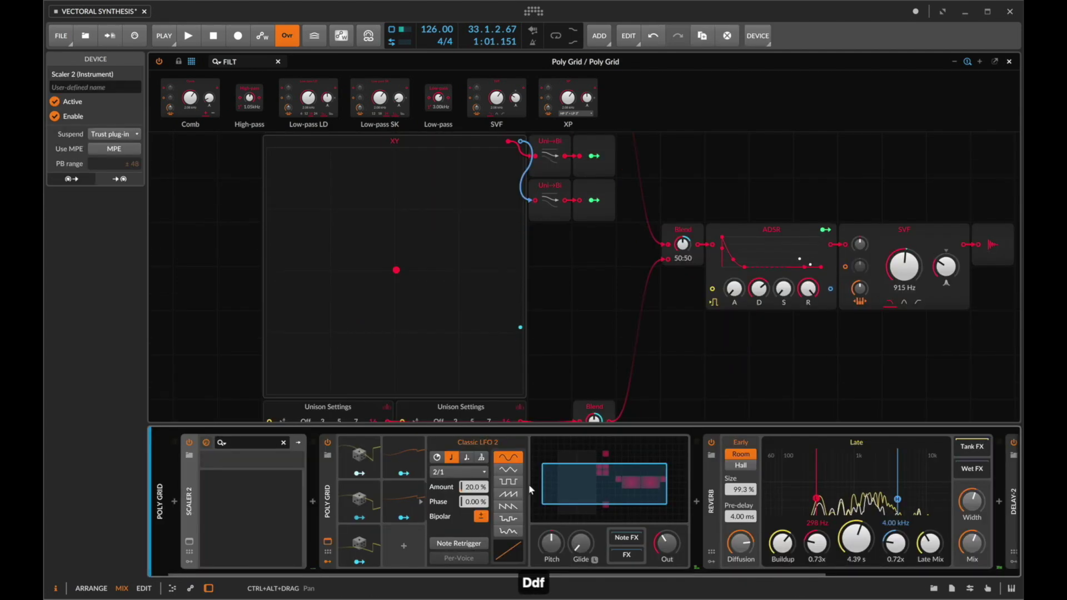
left_click(696, 502)
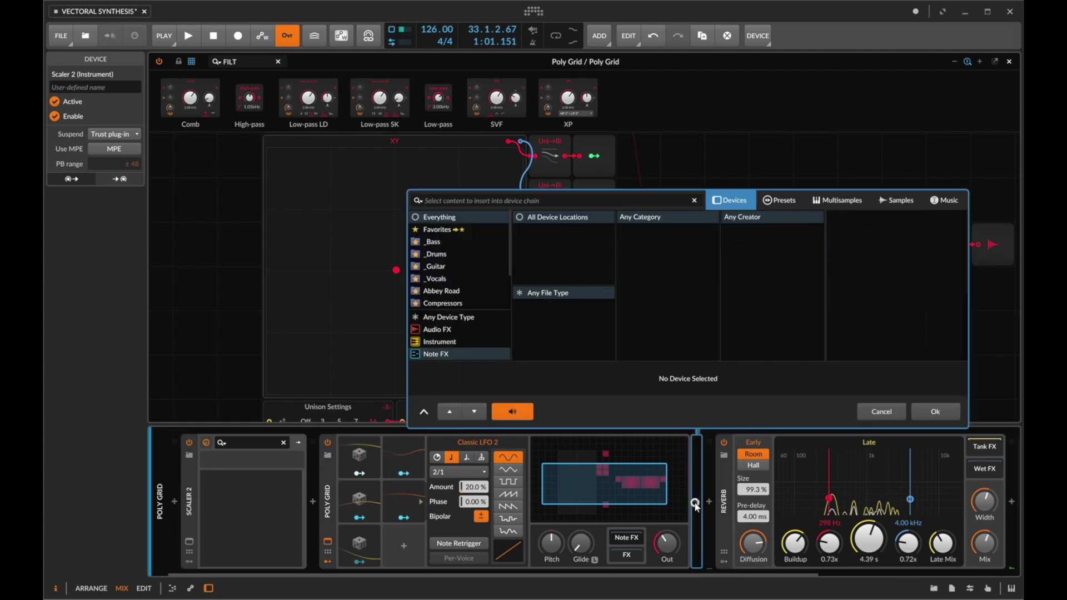
type("arp")
key("Down")
key("Return")
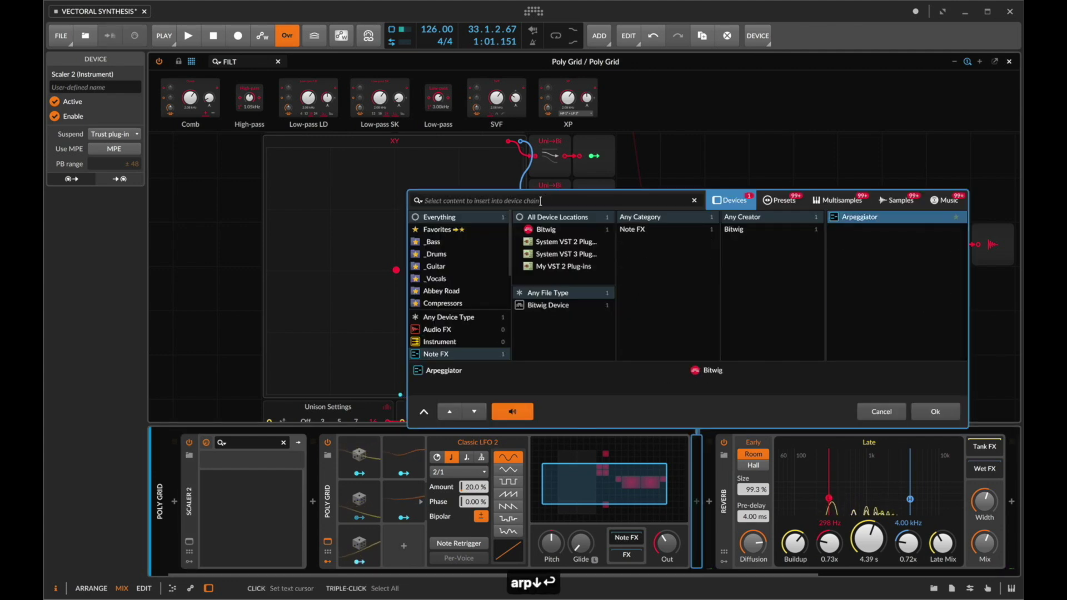
left_click_drag(927, 444, 927, 458)
key("a")
key("a")
key("shift+a")
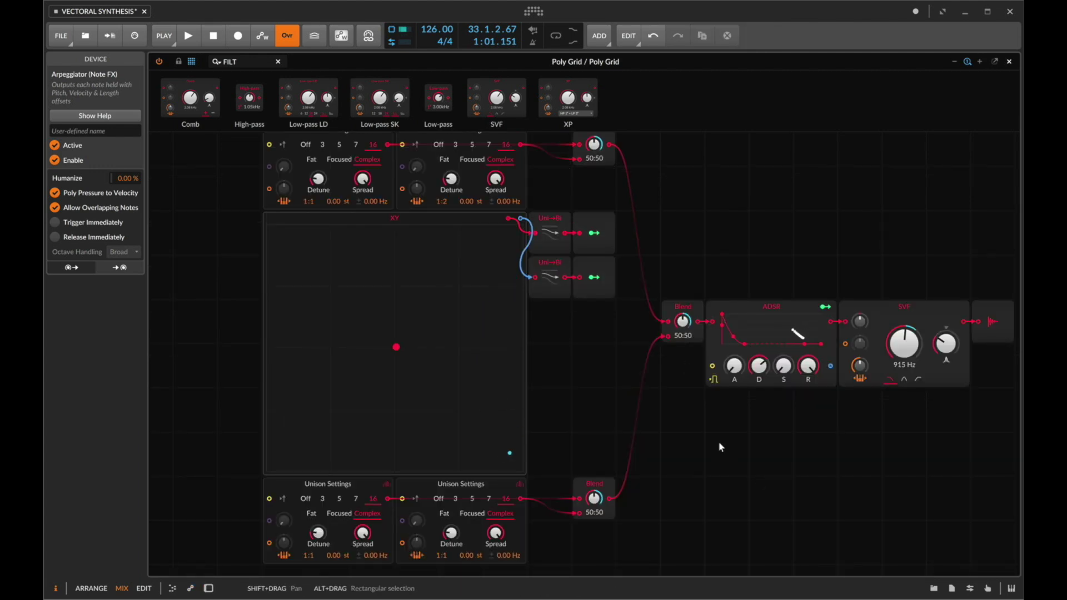
- Shorten the Reverb's decay to about 1.39 s and lower the mix of both the Reverb and Delay-2
key("d")
scroll(841, 484, "right", 5)
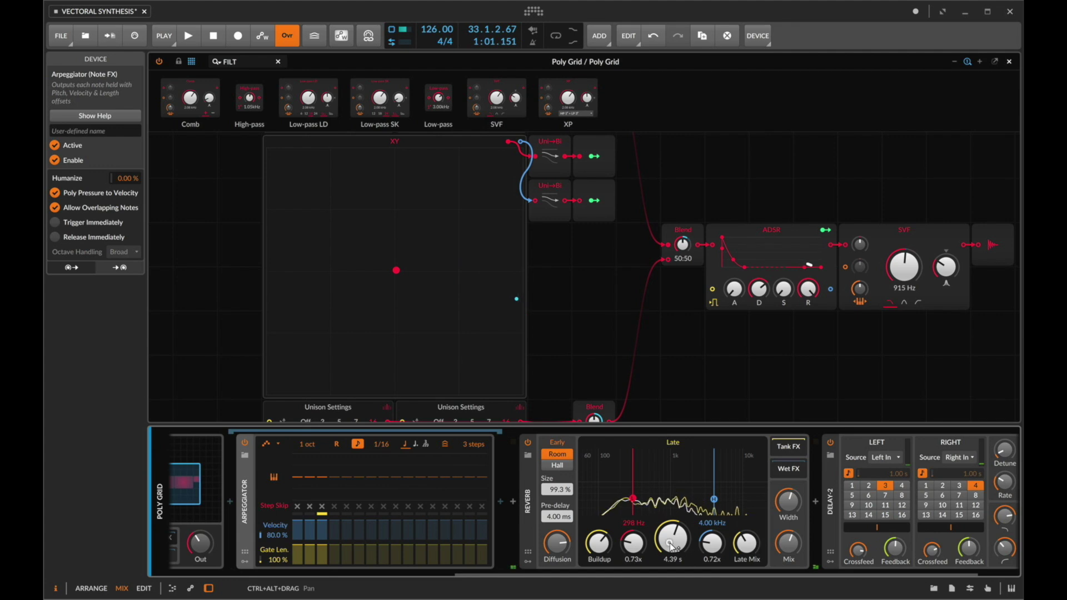
key("a")
key("a")
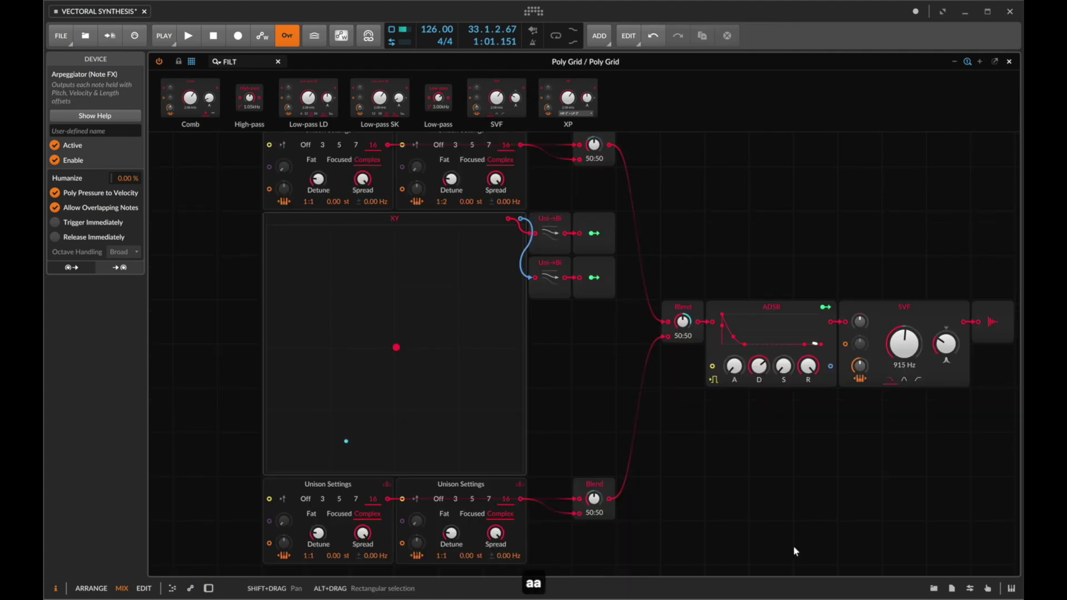
key("d")
scroll(833, 548, "right", 5)
left_click_drag(719, 545, 707, 577)
left_click_drag(970, 546, 970, 561)
key("a")
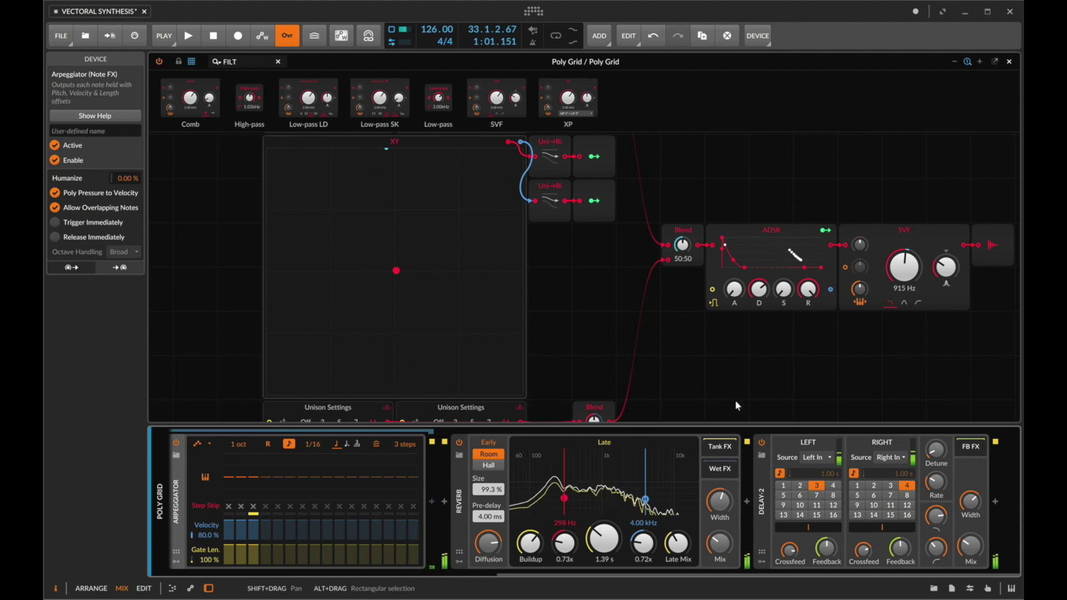
- Shorten the ADSR decay slightly and reduce the Reverb and Delay-2 mix a little further
left_click_drag(758, 285, 760, 292)
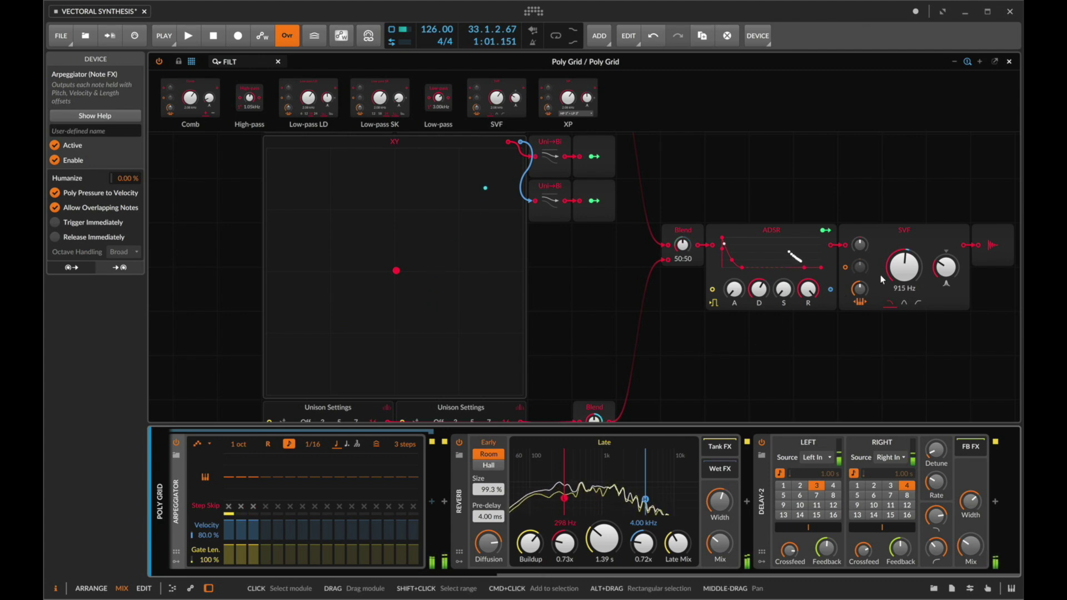
left_click_drag(719, 545, 716, 547)
left_click_drag(967, 550, 966, 555)
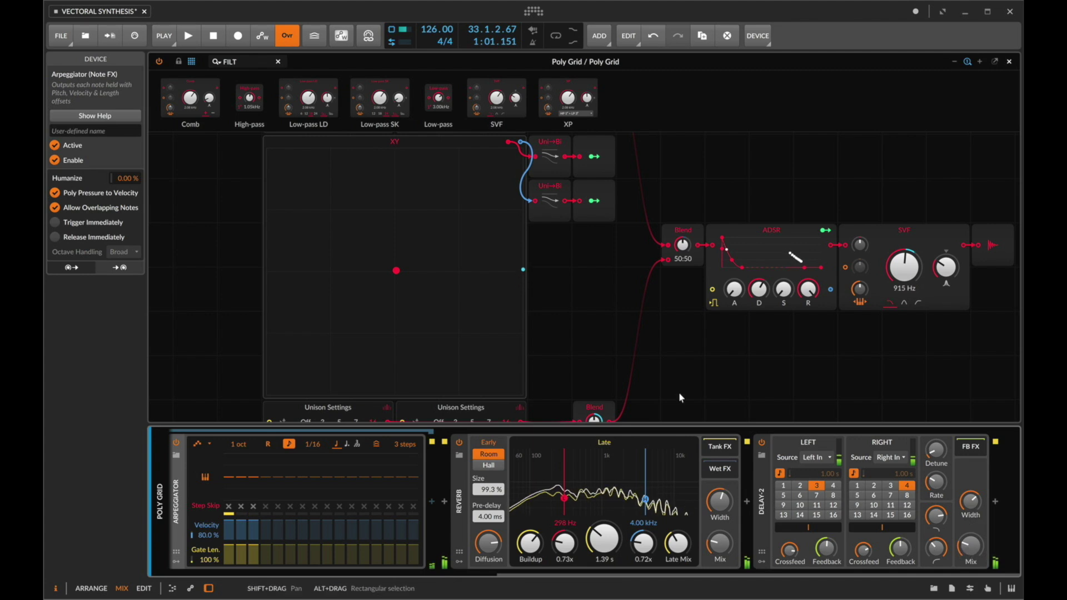
- Switch the two oscillators below the XY pad from unison settings to wavetable view and set the first one's Index to 50%
scroll(678, 392, "down", 5)
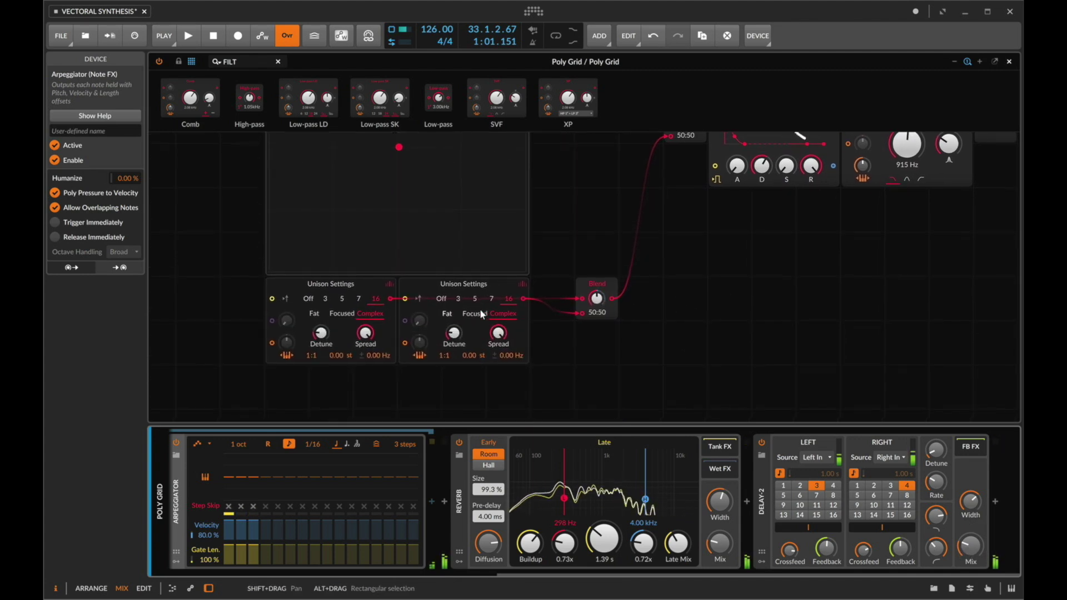
left_click(522, 284)
left_click(389, 284)
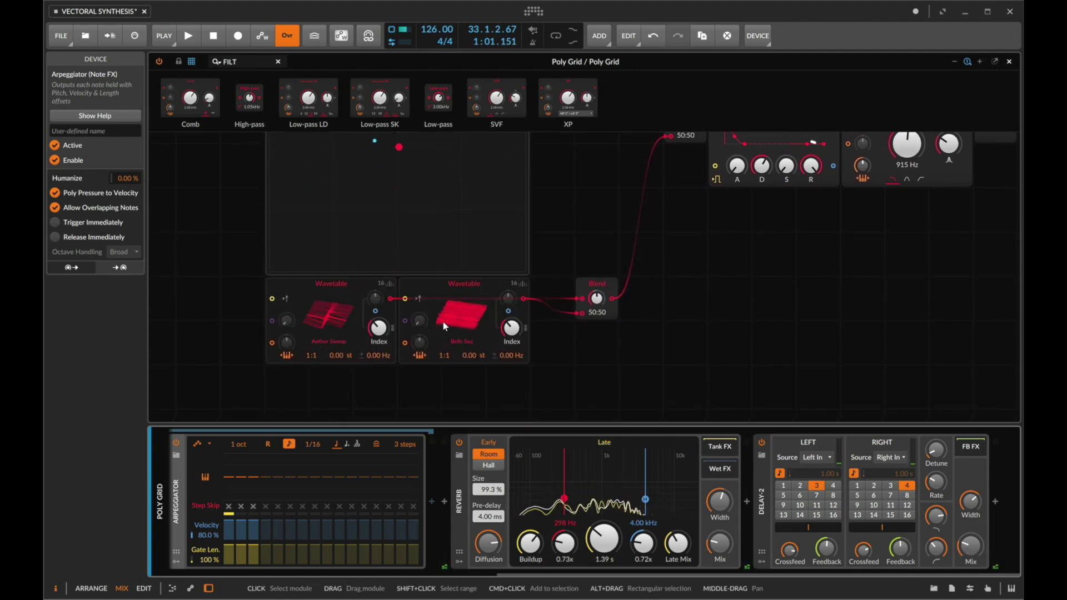
left_click(378, 334, "super")
type("50")
key("Return")
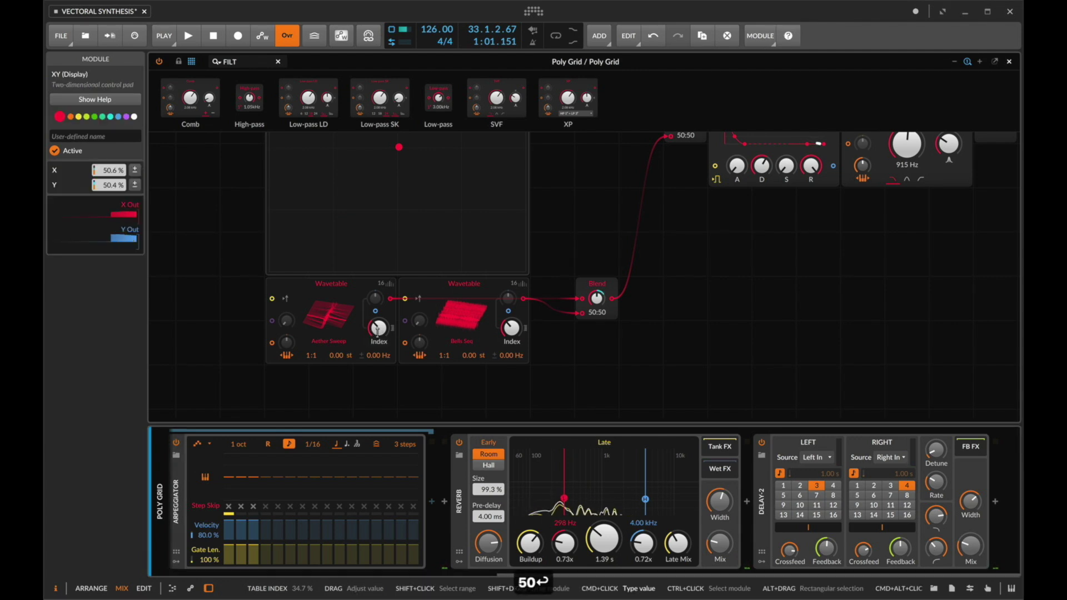
- Set the second lower oscillator's Index to 50%, then switch both upper oscillators to wavetable view with their Index at 50%
left_click(502, 328, "super")
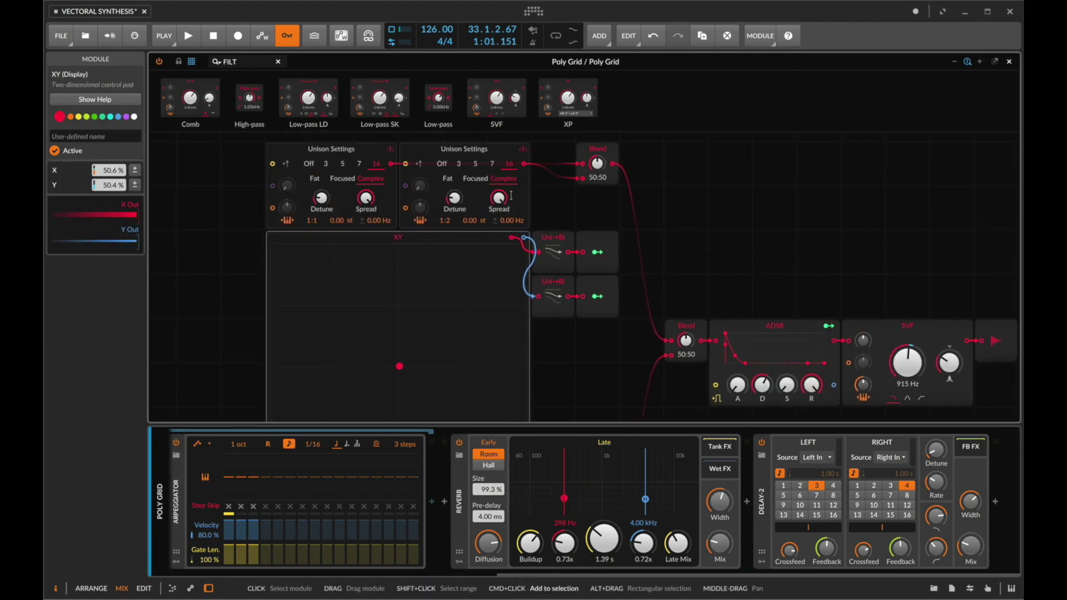
type("6")
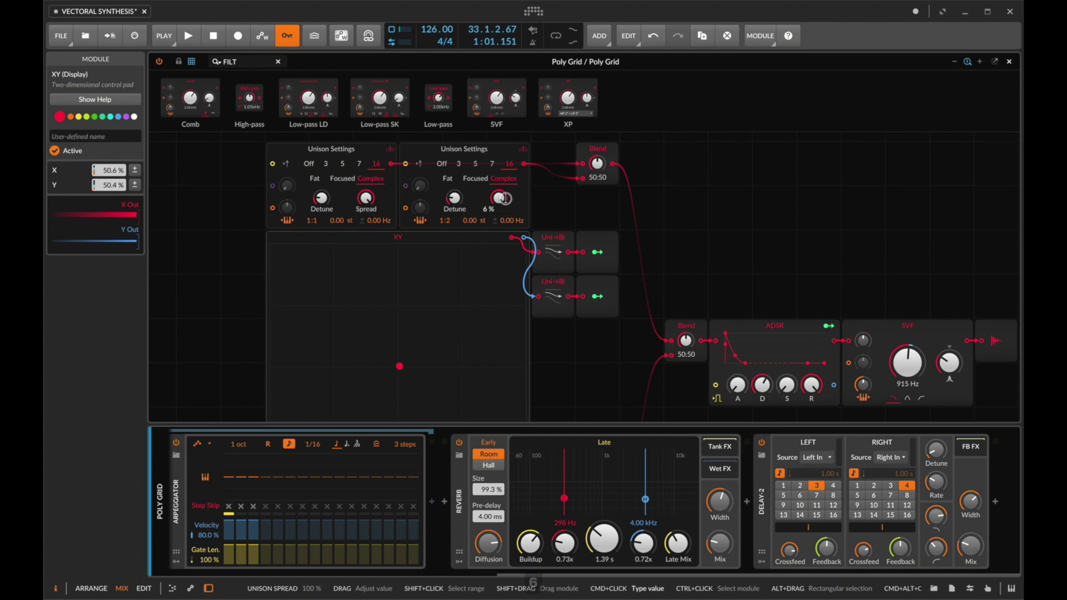
left_click(524, 152)
left_click(503, 198)
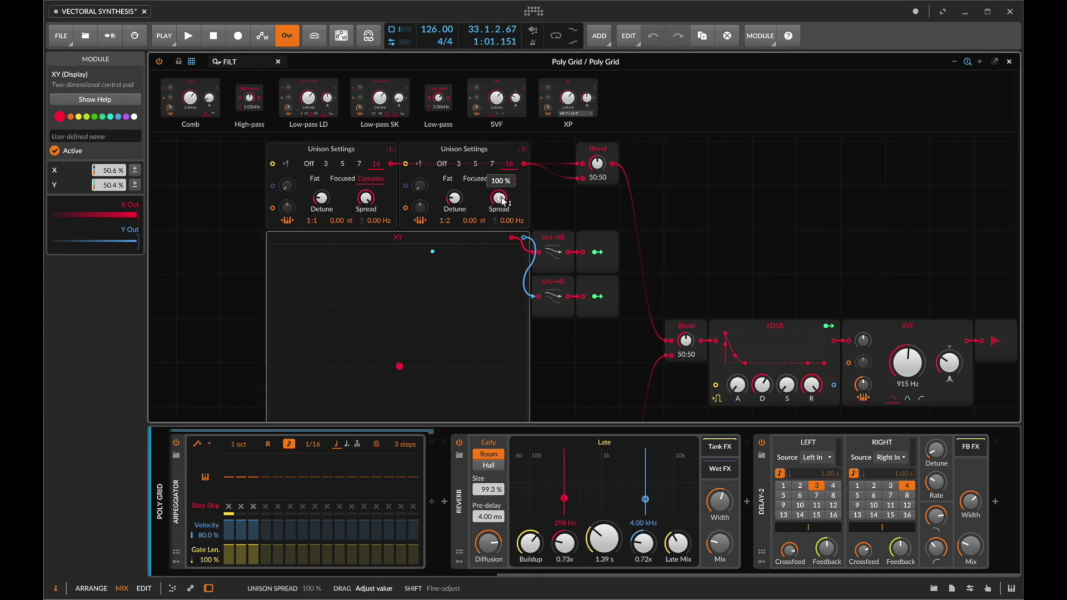
left_click(521, 152)
type("50")
key("Return")
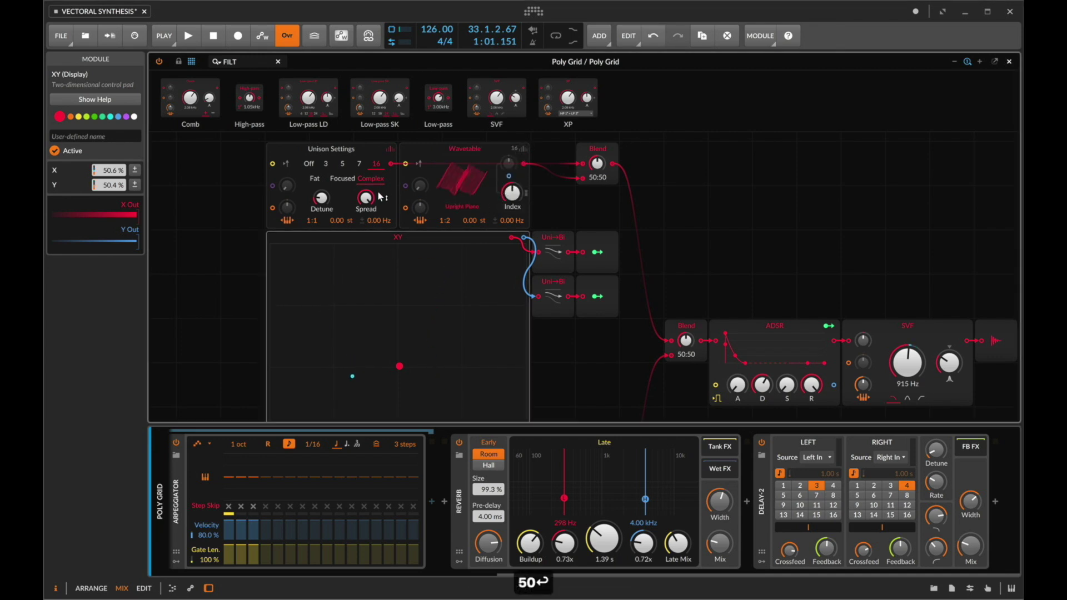
left_click(388, 153)
type("50")
key("Return")
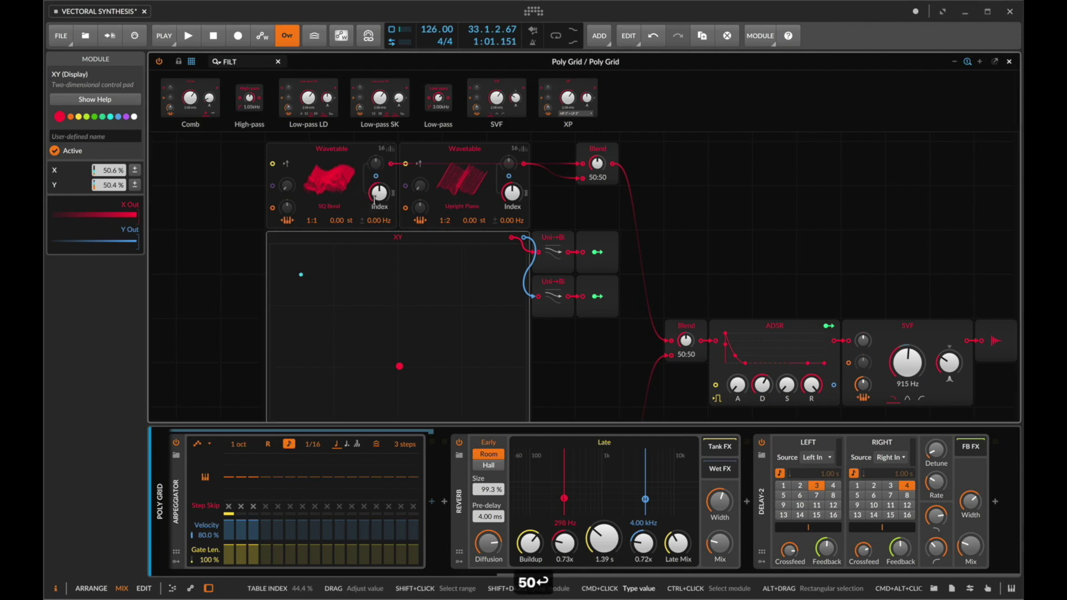
- Make two more copies of the Classic LFO and modulate the upper oscillators' Index by +0.547 on SQ Blend and +0.569 on Upright Piano
scroll(319, 517, "left", 5)
left_click(419, 502)
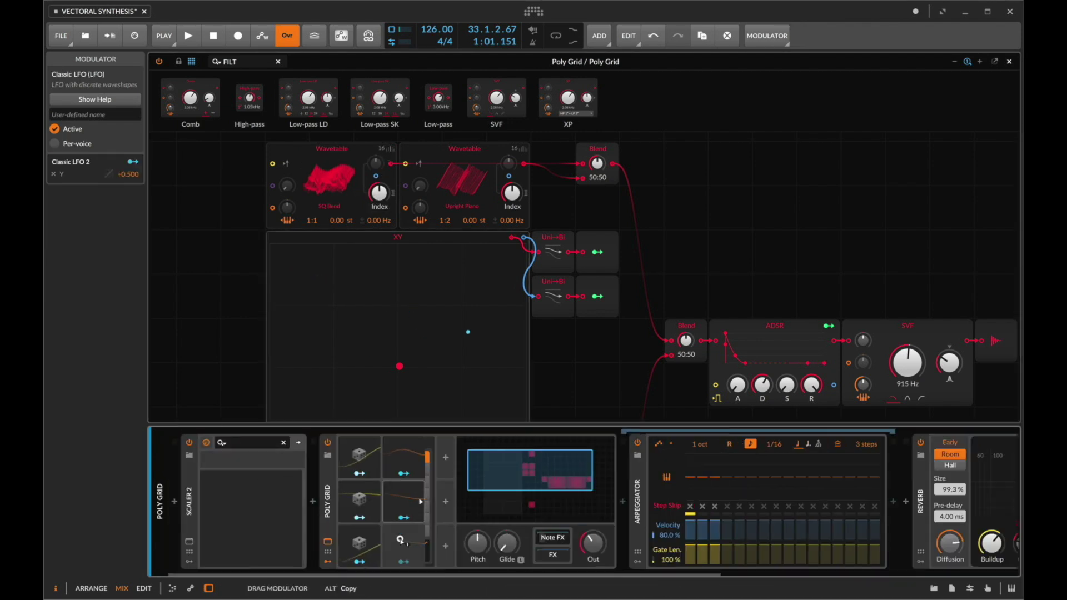
left_click_drag(405, 564, 378, 198)
left_click_drag(401, 545, 442, 462)
left_click(448, 474)
left_click_drag(512, 193, 512, 189)
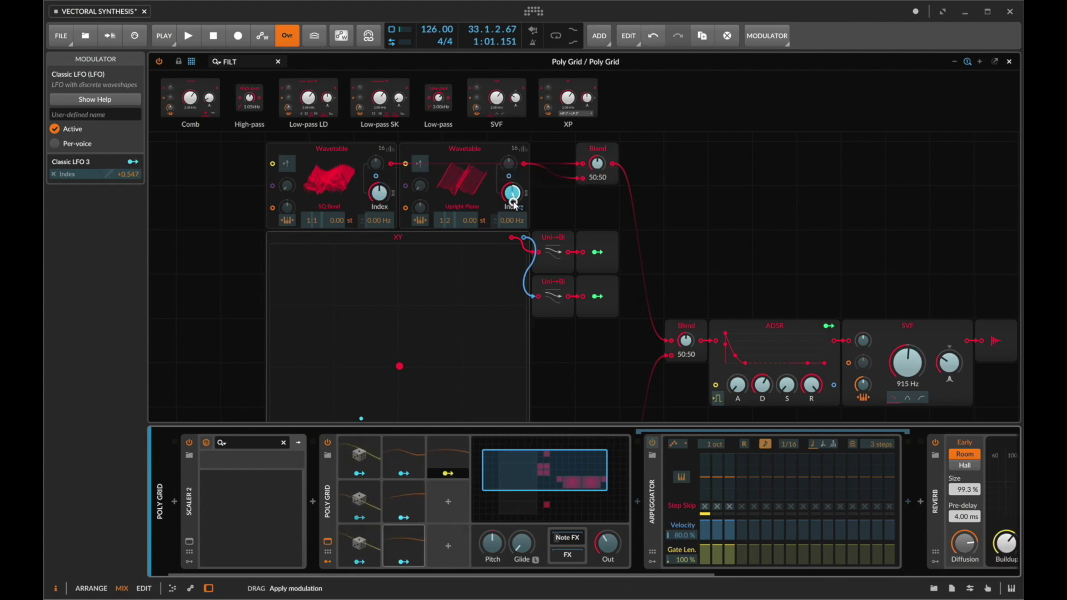
- Add two further Classic LFO copies and modulate the lower oscillators' Index with them, using +0.498 on Aether Sweep
scroll(451, 418, "down", 5)
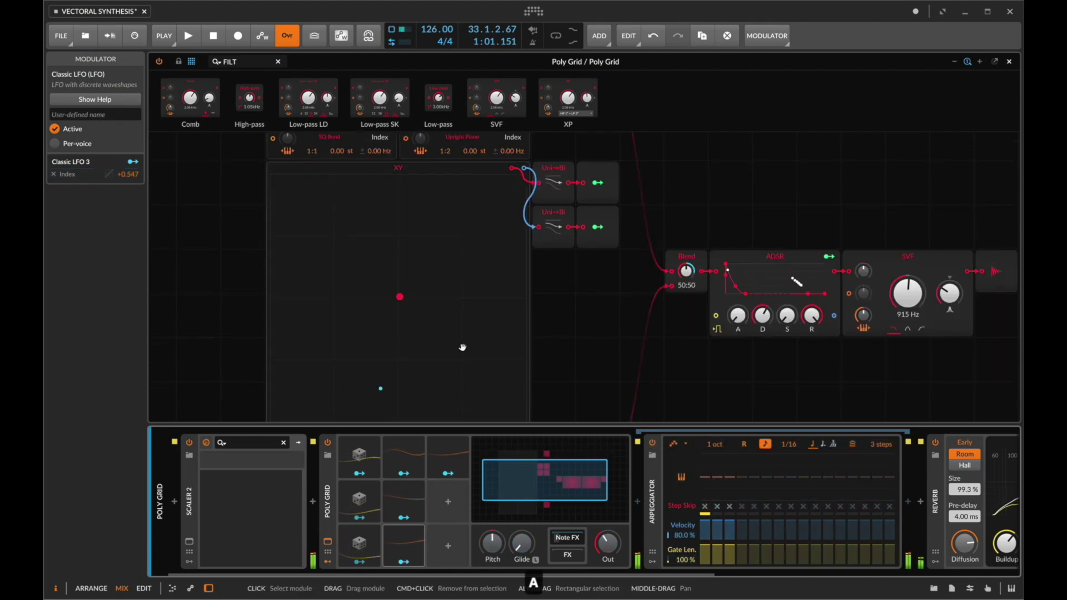
left_click(443, 465)
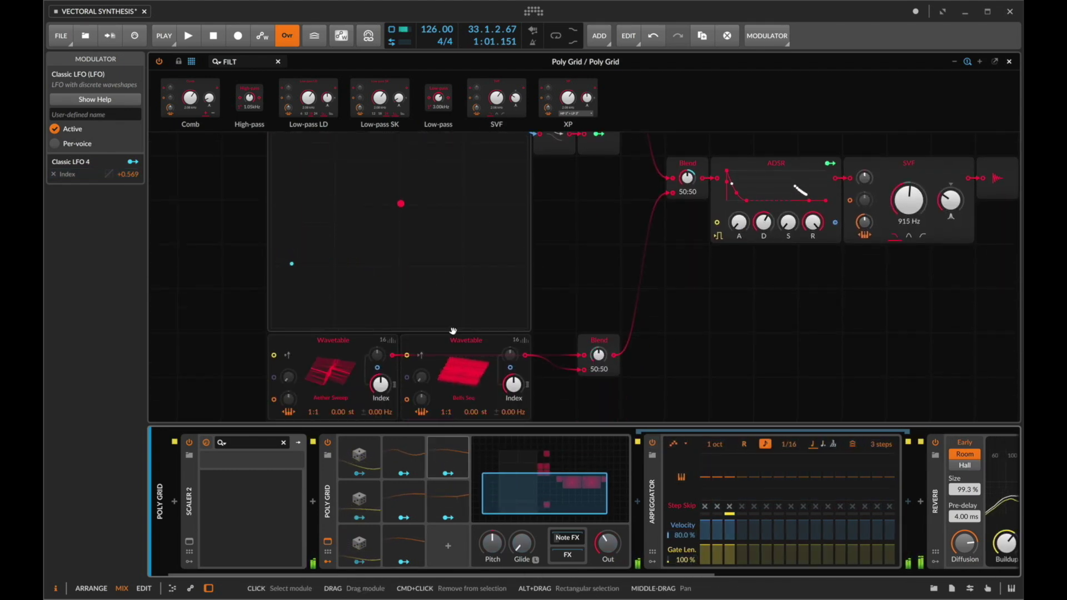
scroll(452, 333, "down", 2)
left_click_drag(448, 517, 385, 310)
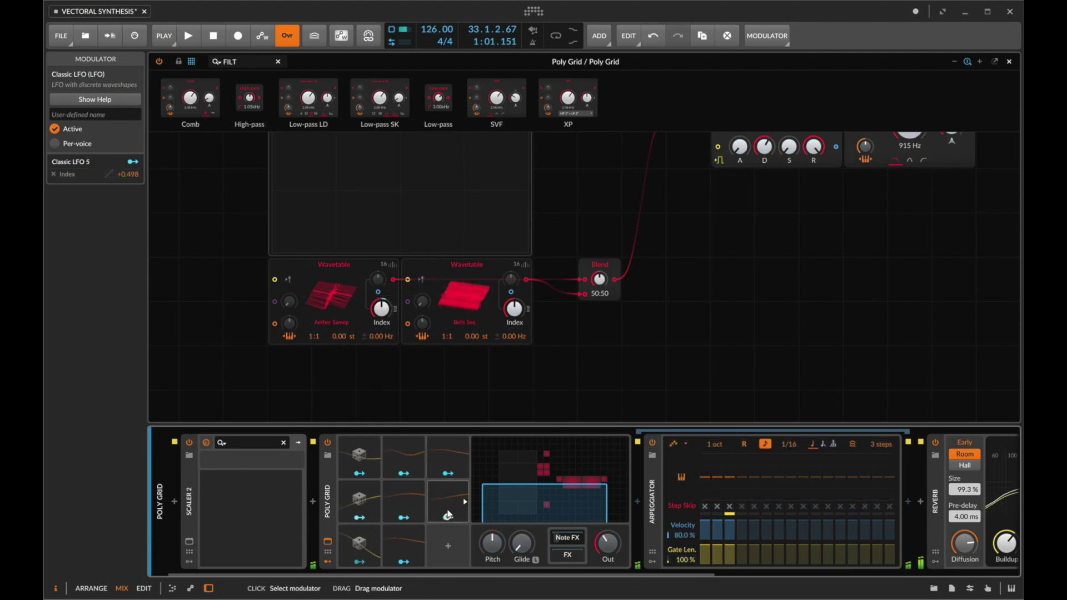
left_click_drag(447, 545, 520, 314)
left_click(450, 562)
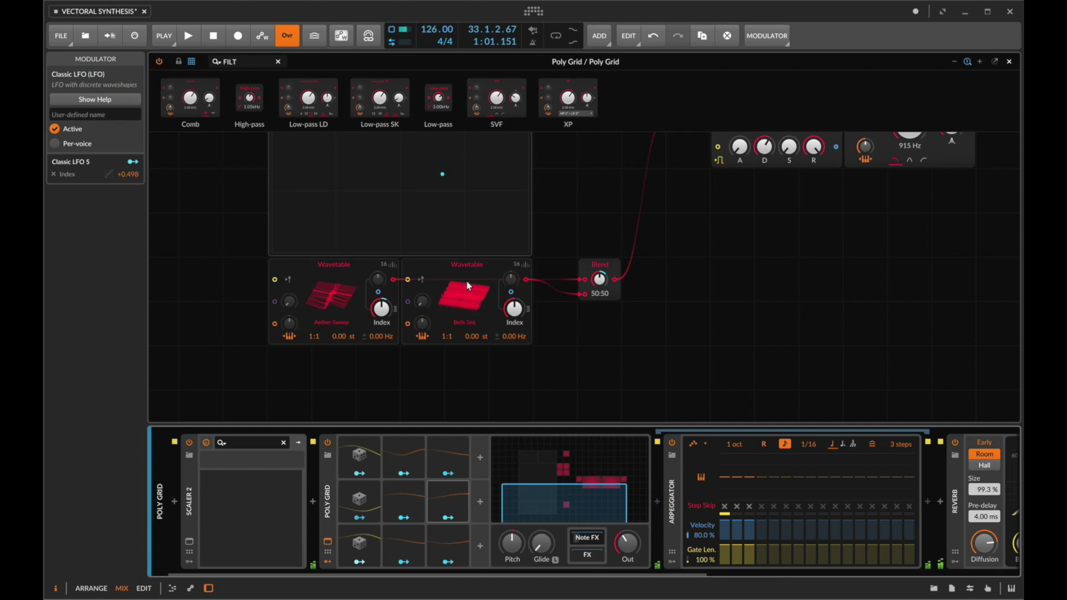
- Replace the Bells Seq wavetable in the second lower oscillator with Arp Strings
left_click(471, 299)
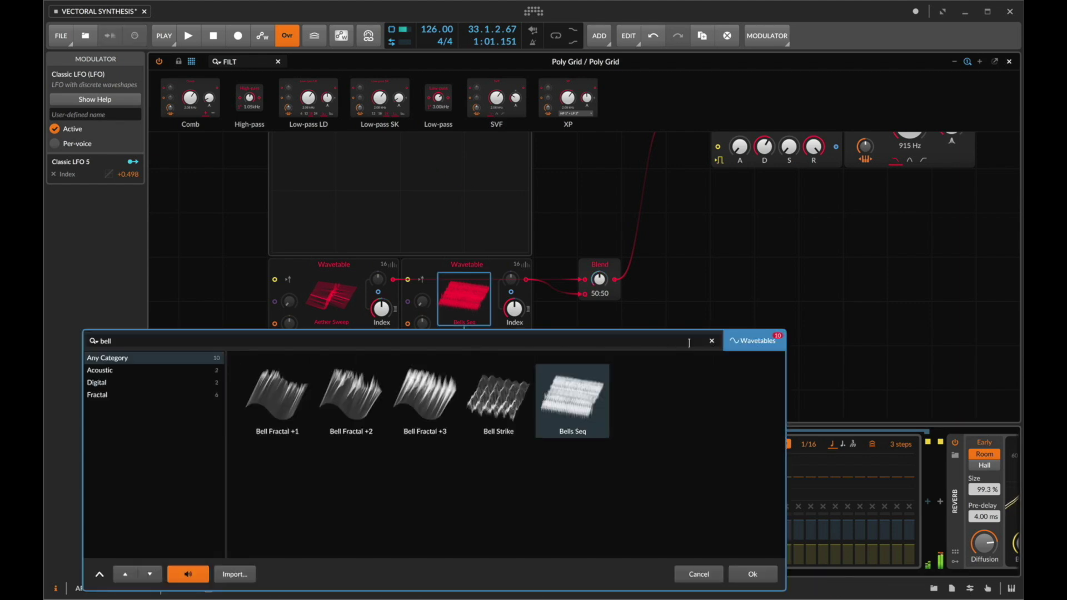
left_click(715, 342)
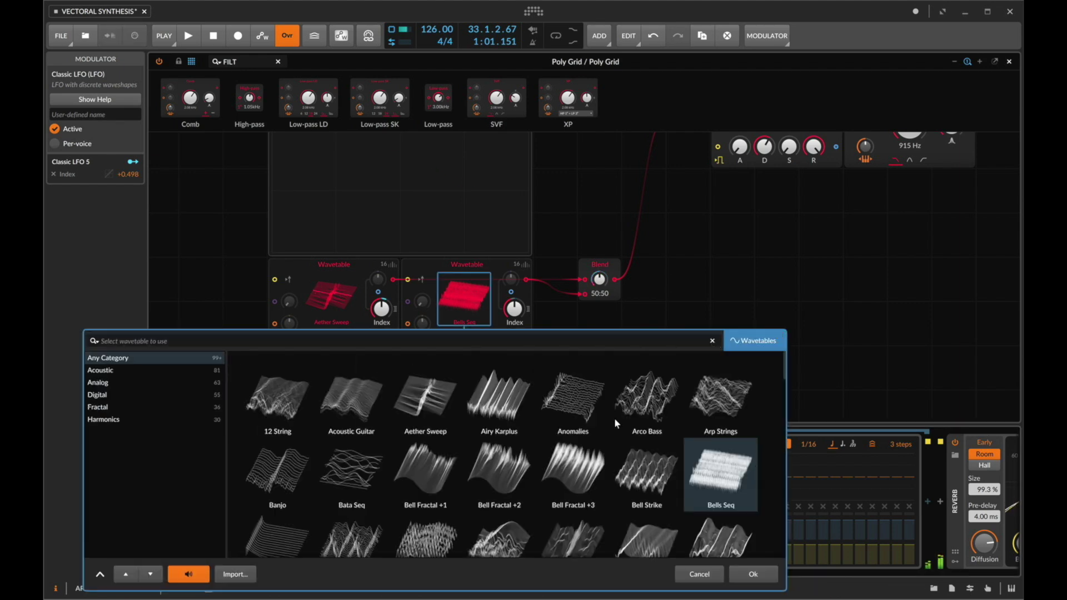
left_click(657, 408)
double_click(701, 405)
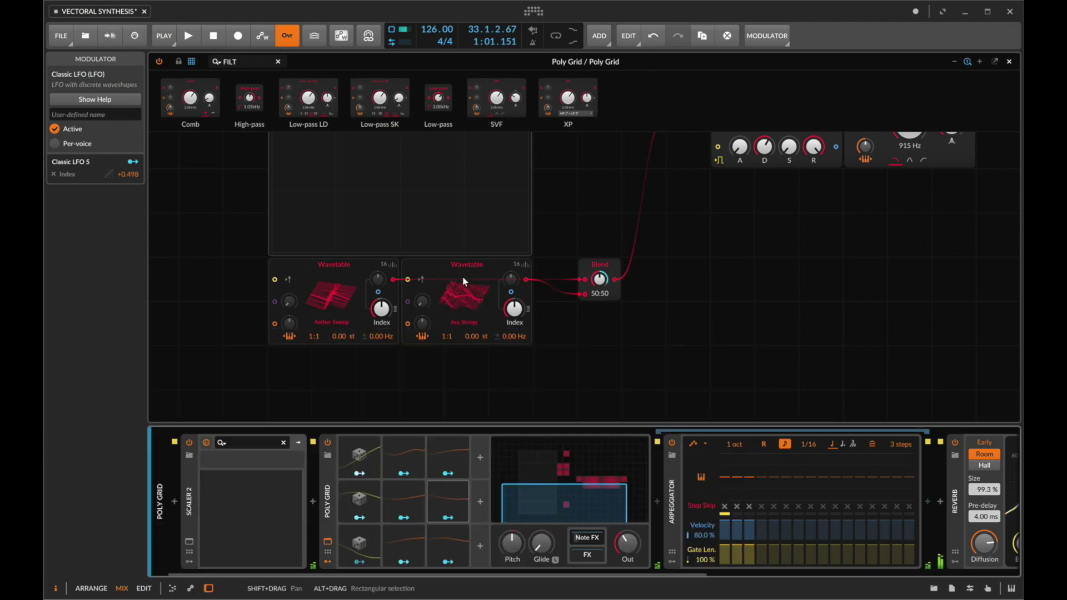
- Lower the SVF filter's cutoff to 469 Hz and set the ADSR's modulation of the cutoff to +32.00
scroll(522, 300, "up", 3)
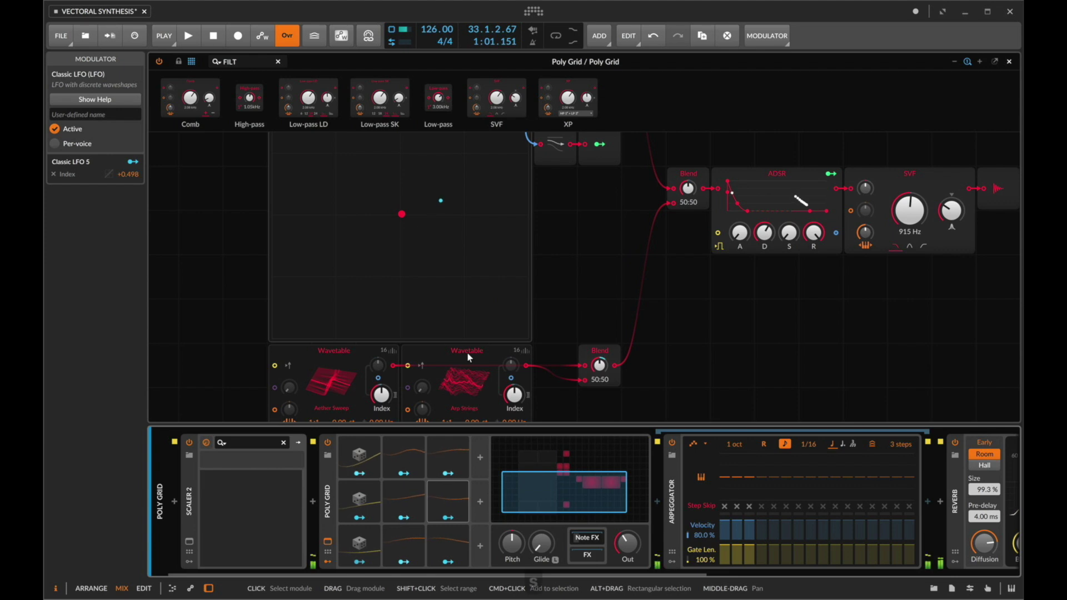
key("s")
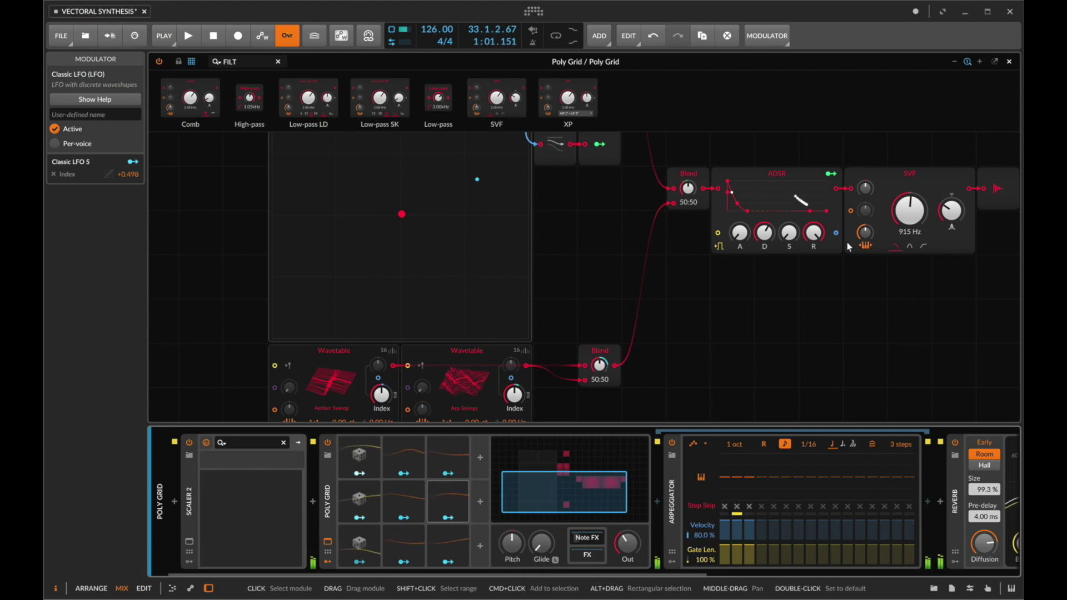
left_click_drag(896, 216, 896, 261)
key("a")
left_click(831, 174)
mouse_move(912, 216)
left_mouse_down()
mouse_move(912, 200)
mouse_move(910, 208)
left_mouse_up()
left_click(831, 173)
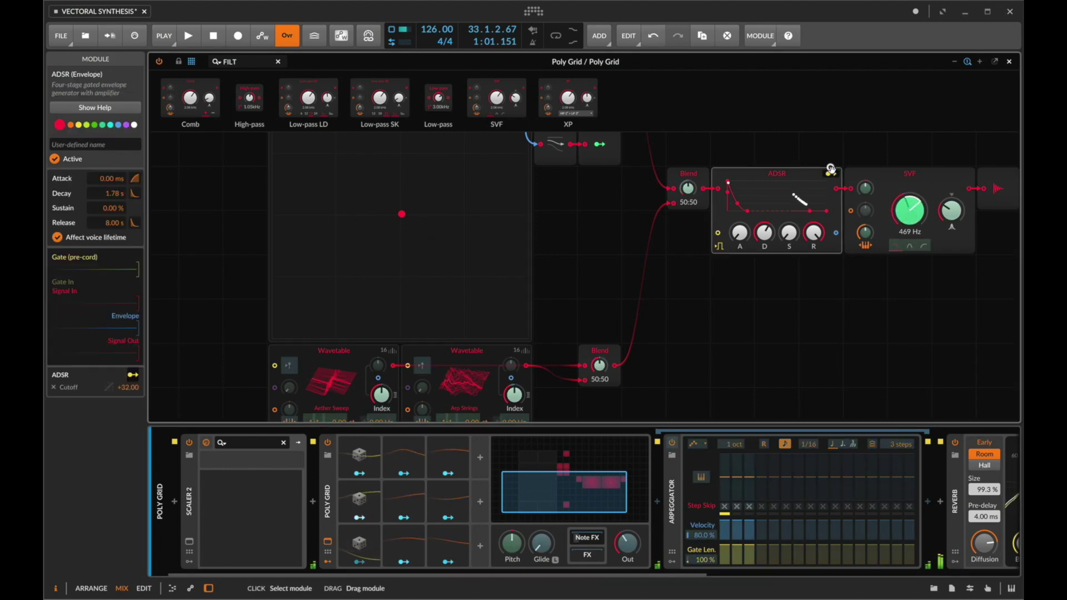
- Set the ADSR envelope's decay to 689 ms
left_click_drag(775, 223, 774, 234)
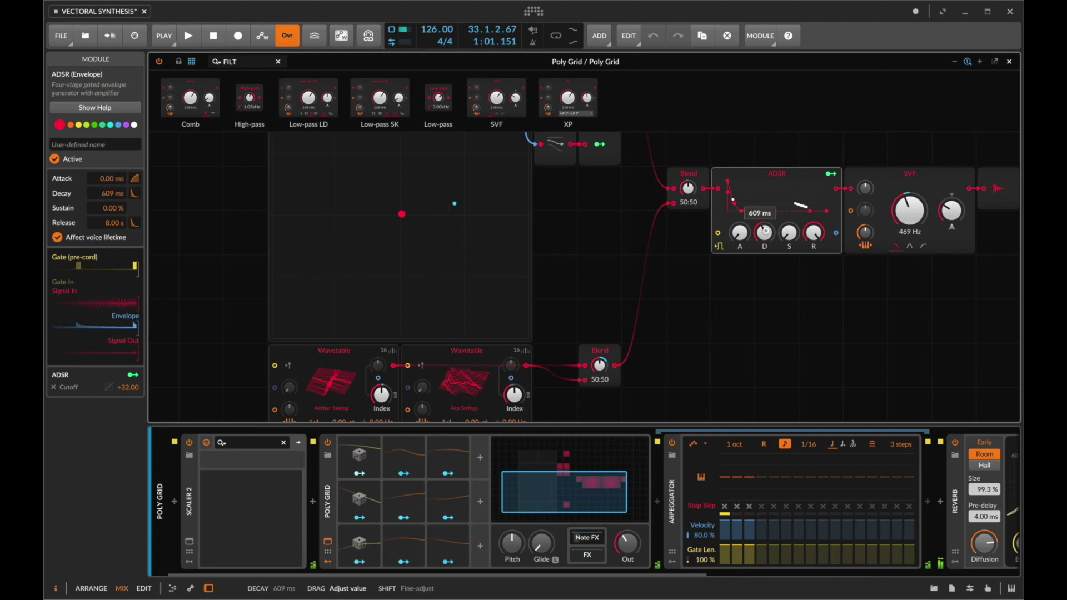
left_click_drag(766, 231, 748, 242)
- Hide the device panel and view the whole Poly Grid patch
scroll(611, 312, "left", 2)
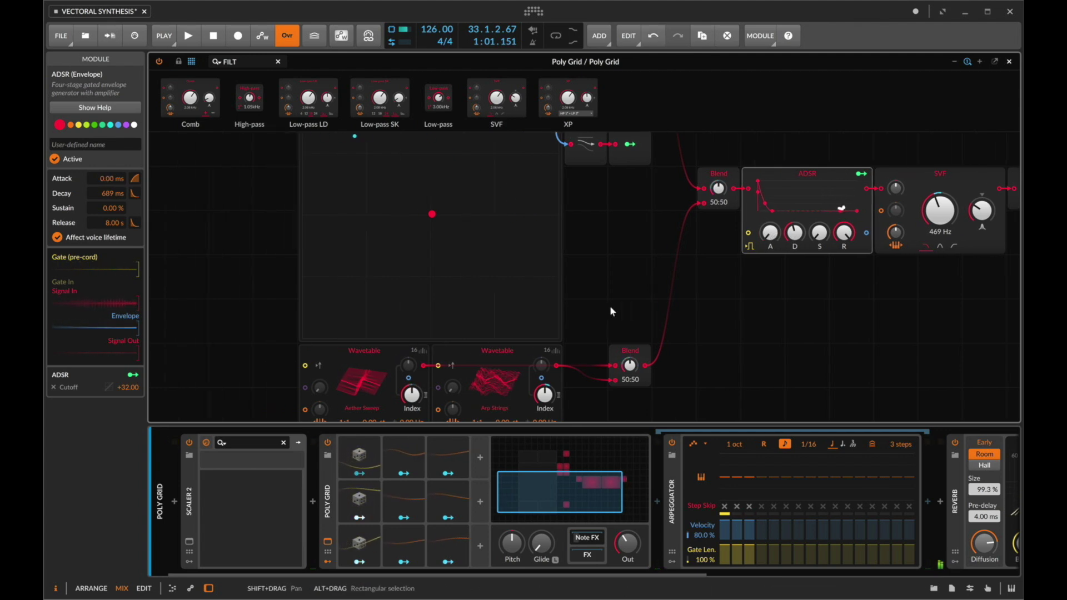
key("d")
key("d")
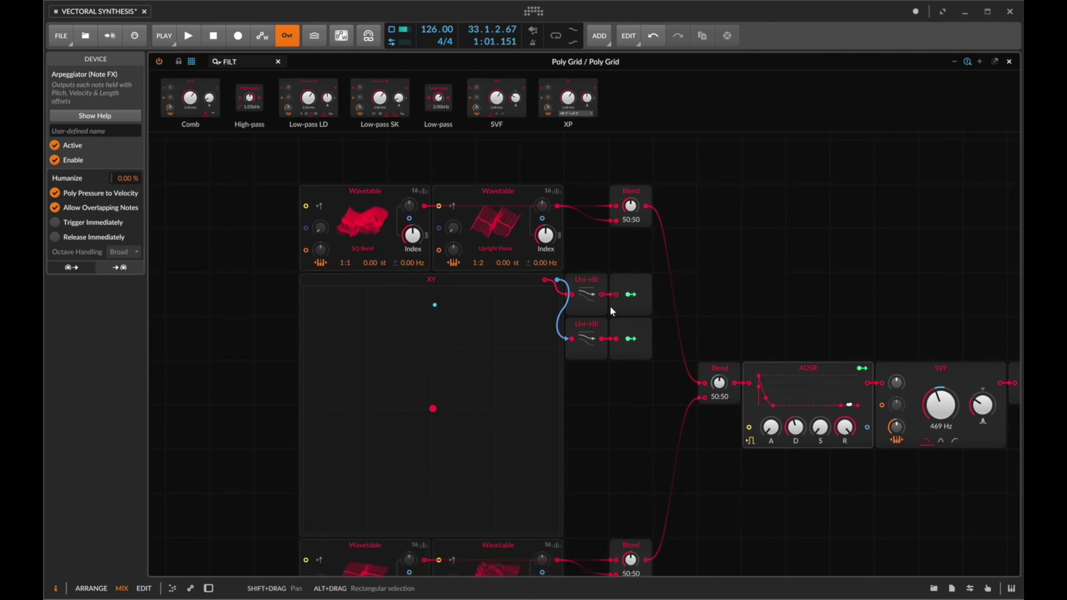
scroll(789, 341, "down", 3)
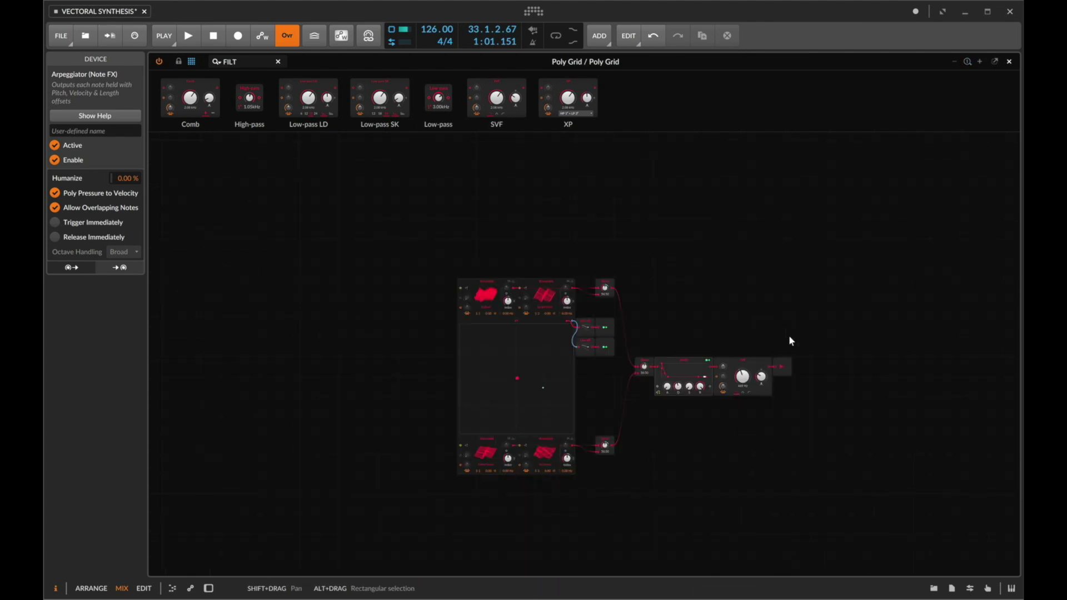